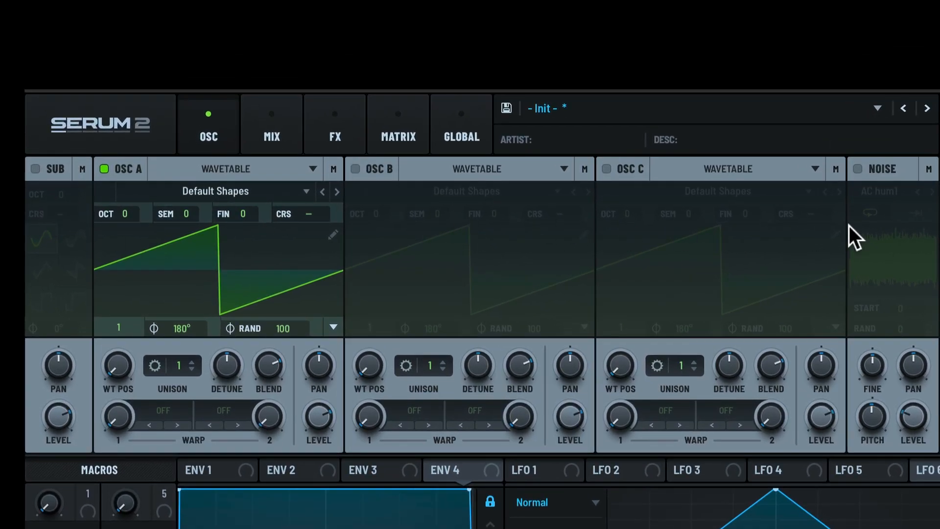
Step: Try switching the sub oscillator and oscillator B on and back off
click(35, 168)
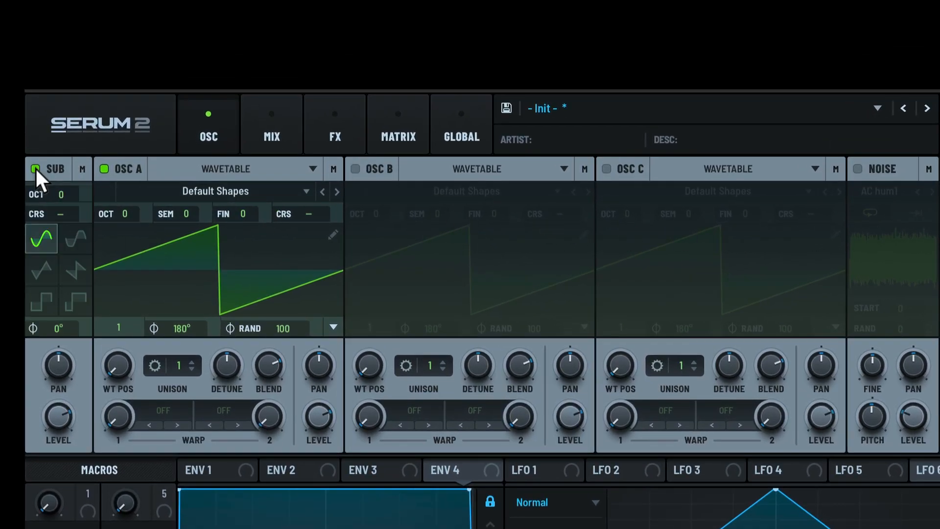
click(36, 168)
click(34, 168)
click(35, 167)
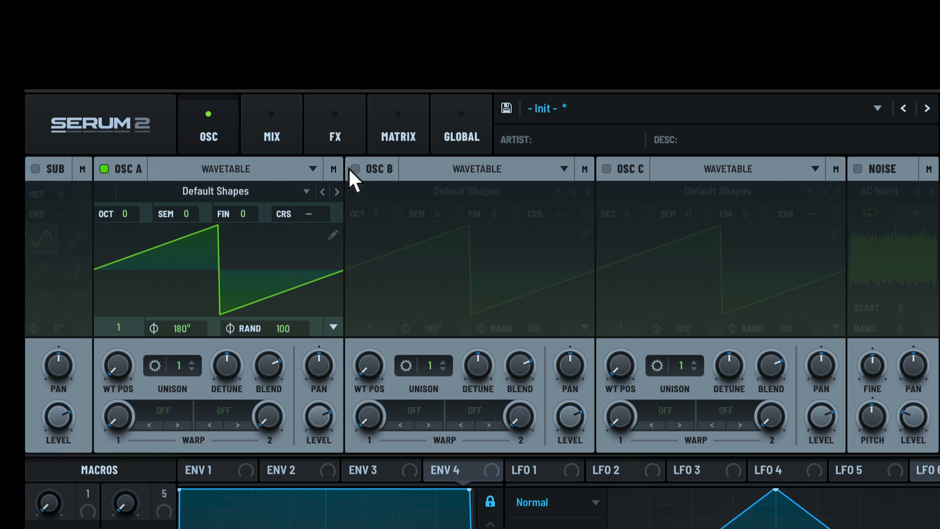
click(350, 168)
click(349, 168)
Step: Examine oscillator A's available oscillator types and its output routing options
click(228, 168)
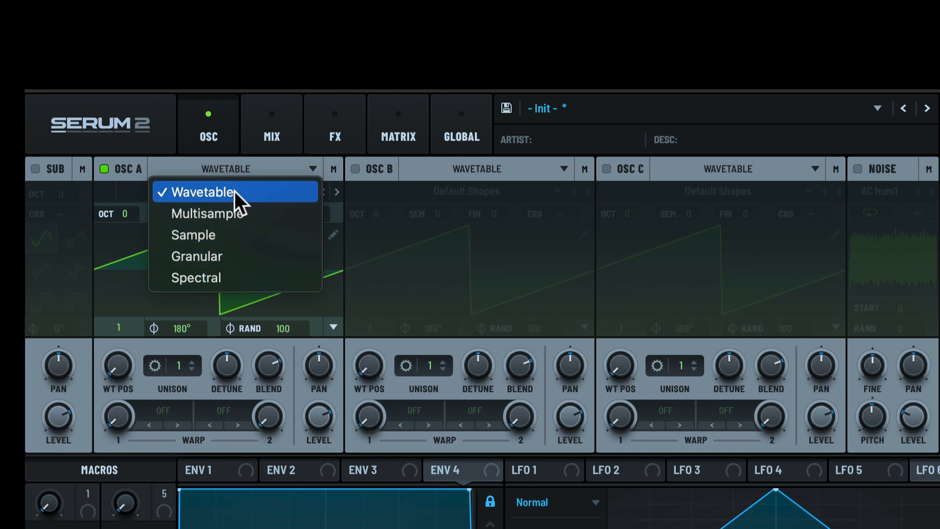
click(241, 165)
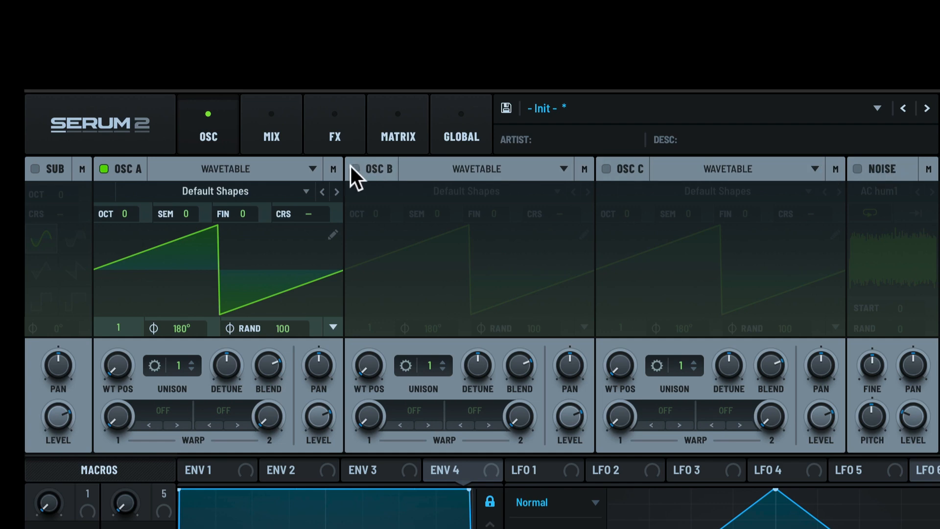
click(335, 167)
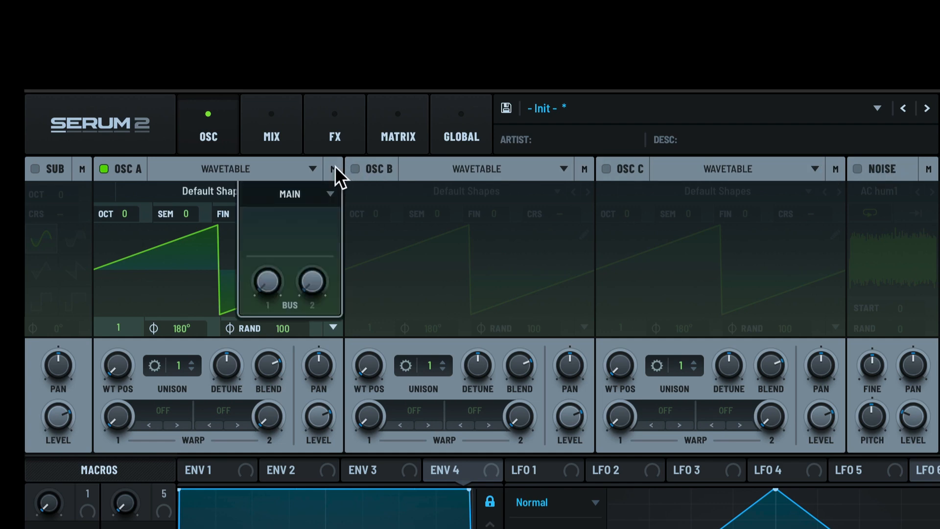
click(309, 193)
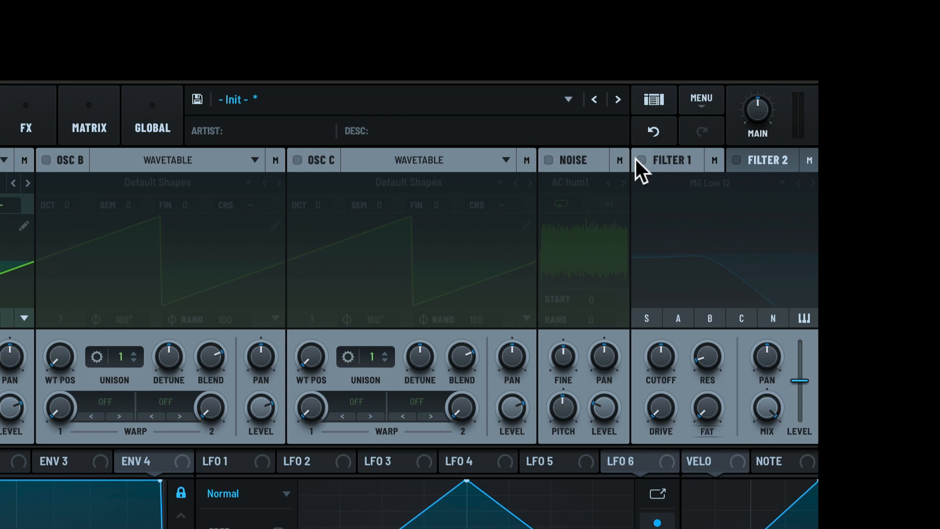
Step: Enable Filter 1 and Filter 2, and check the output routing options of Filter 1
click(641, 160)
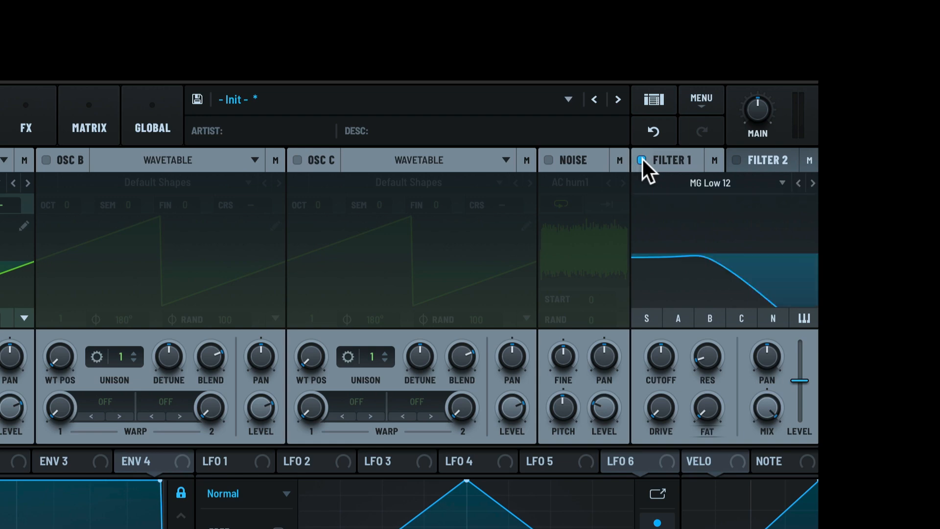
click(736, 160)
click(713, 159)
click(710, 185)
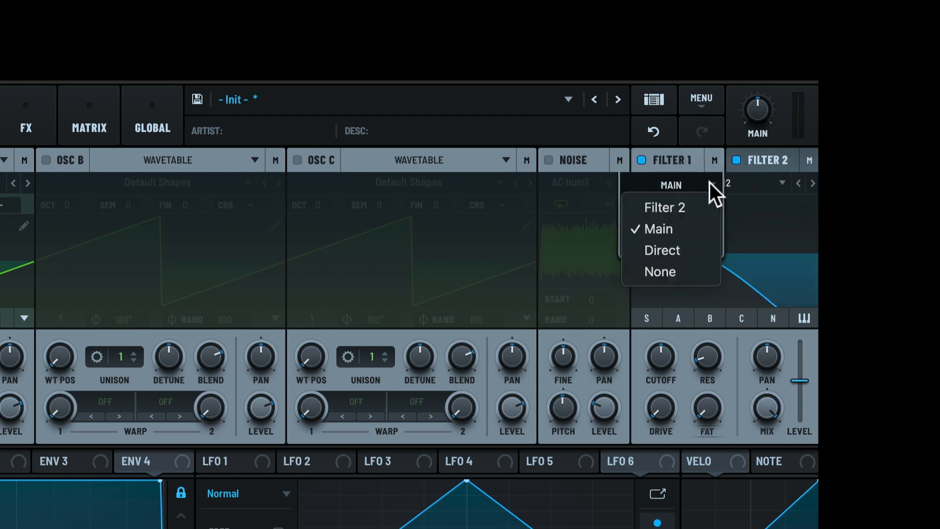
click(685, 202)
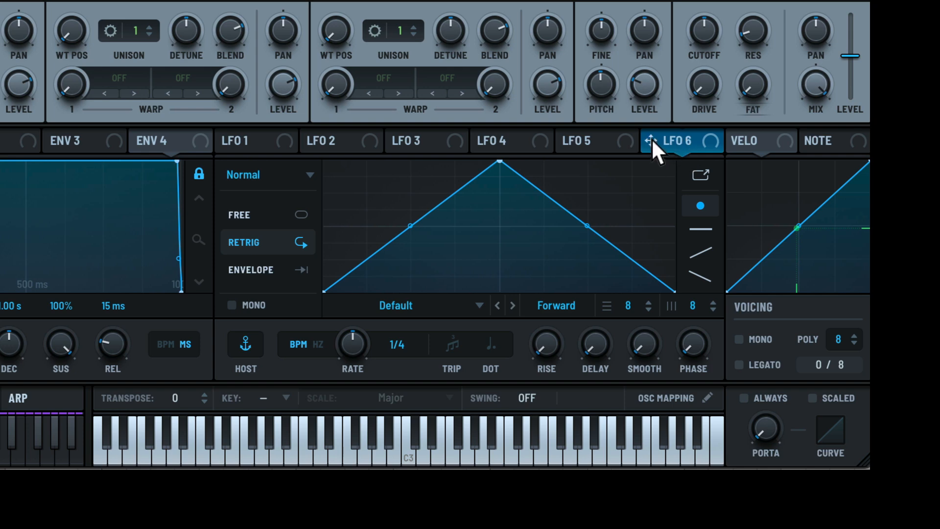
Step: Assign LFO 6 to the filter cutoff, and view LFO 10, LFO 7 and the velocity and note modulation sources
drag(651, 139, 705, 30)
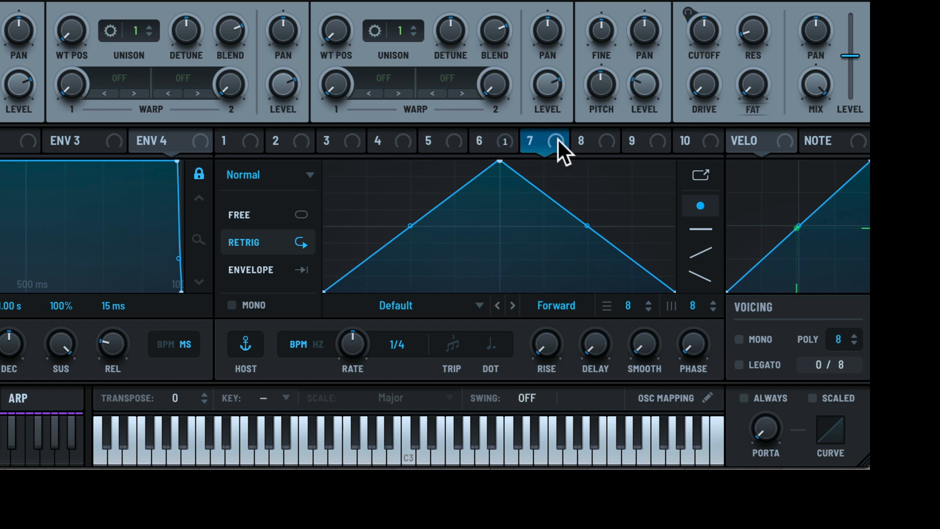
click(690, 141)
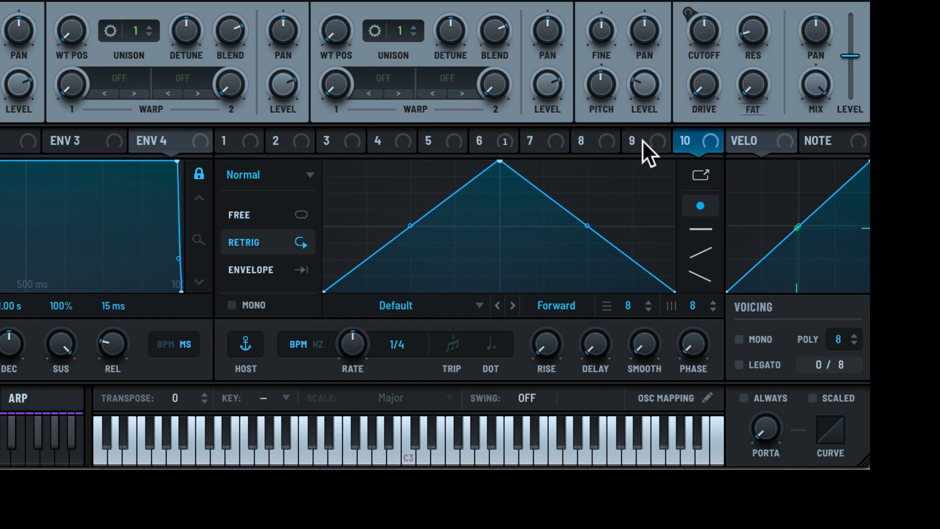
click(545, 139)
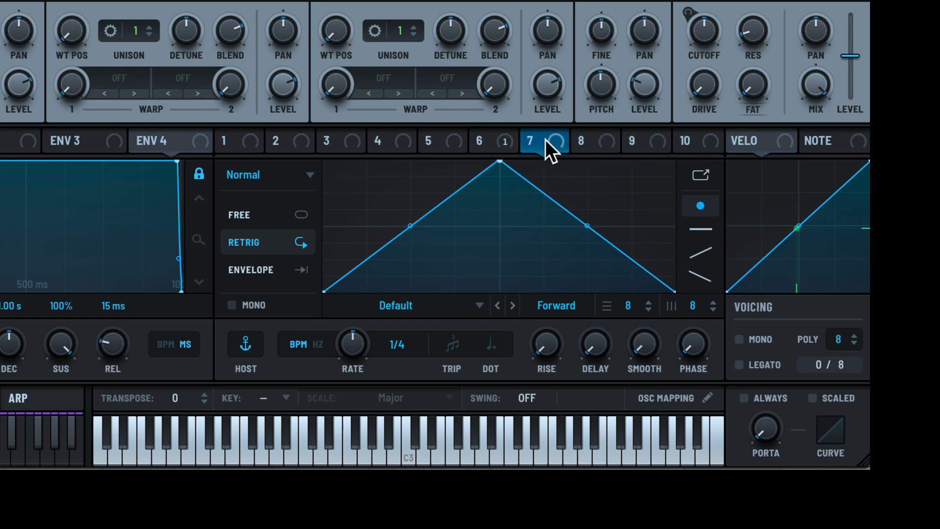
click(759, 136)
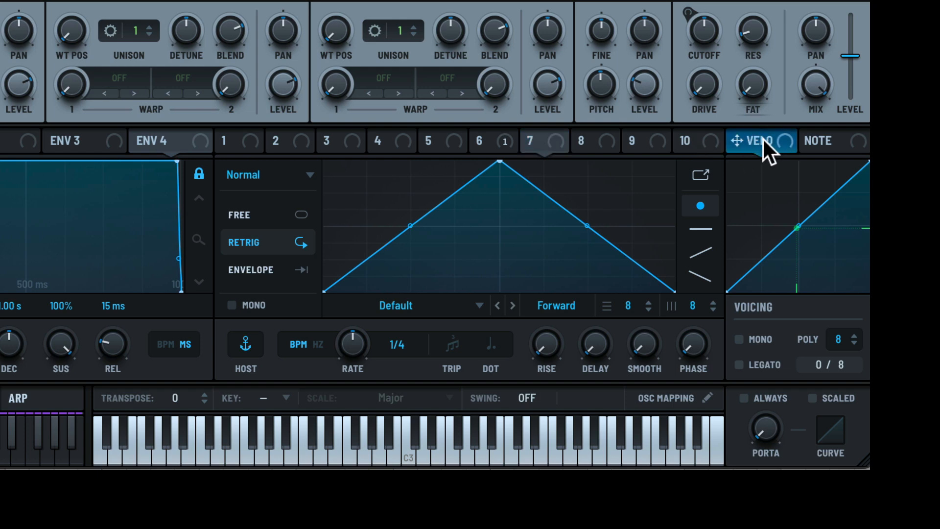
click(820, 140)
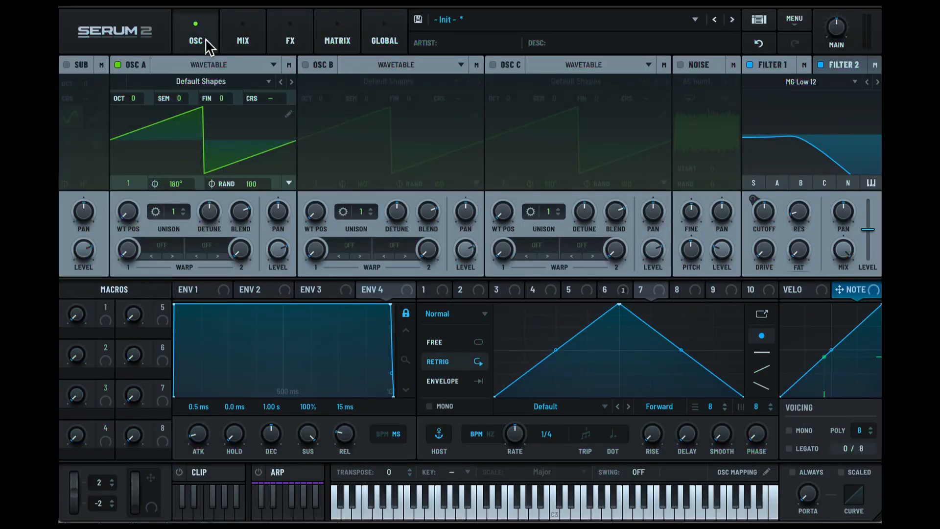
Step: Enable the sub and oscillator B in the mixer, and lower oscillator B's level to nearly -48
click(246, 41)
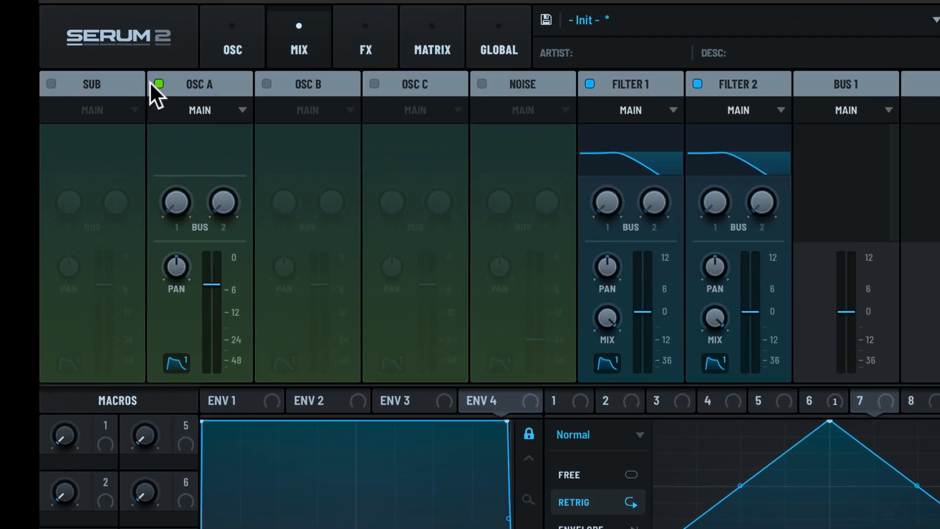
click(50, 82)
click(265, 83)
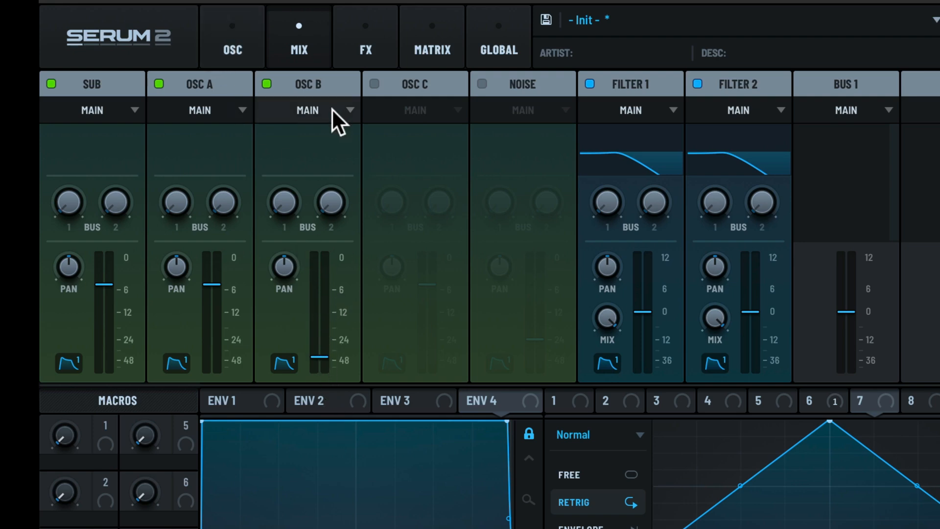
Step: Pan oscillator A fully to the right and return to the mixer view
click(241, 44)
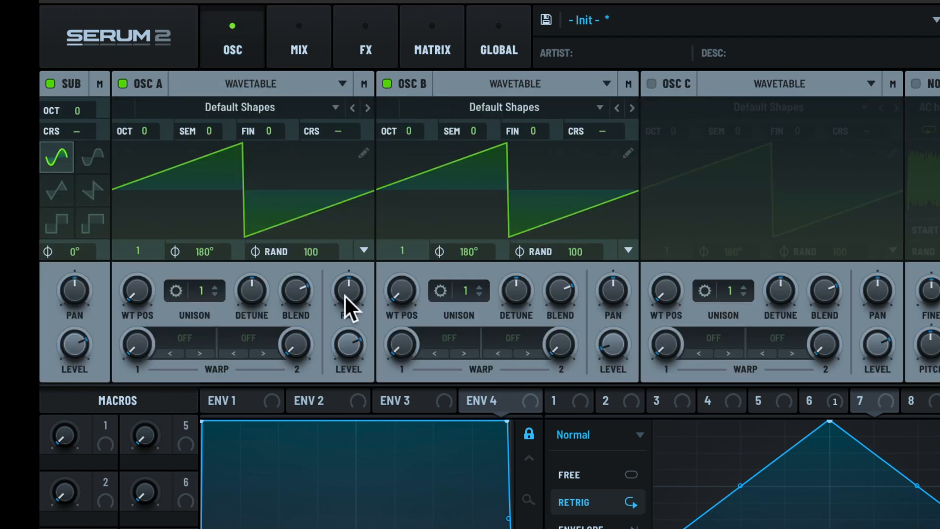
drag(342, 289, 324, 94)
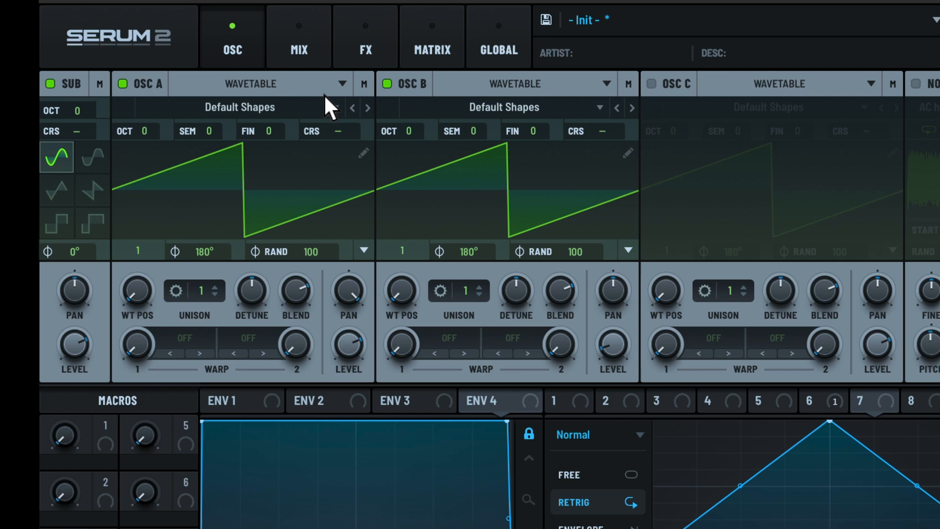
click(298, 52)
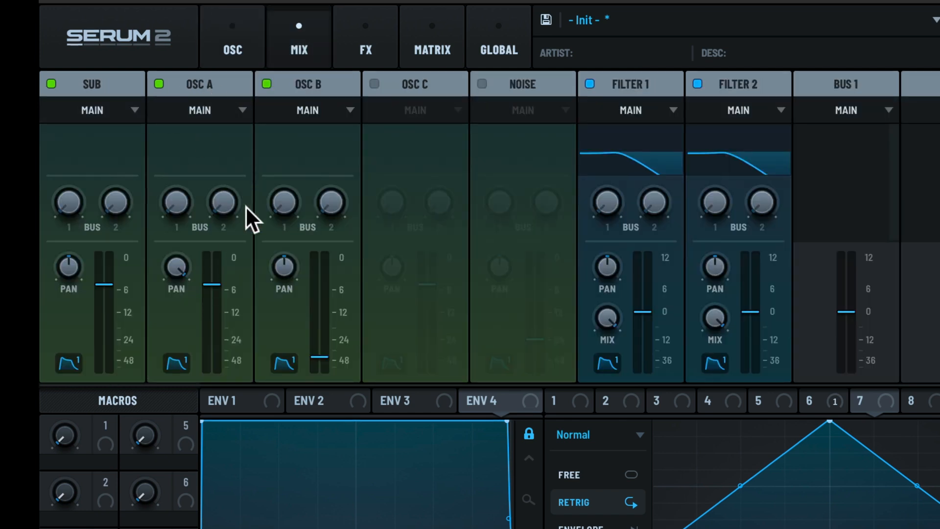
Step: Check the output routing options of oscillator B, Filter 1 and Filter 2 in the mixer
click(313, 110)
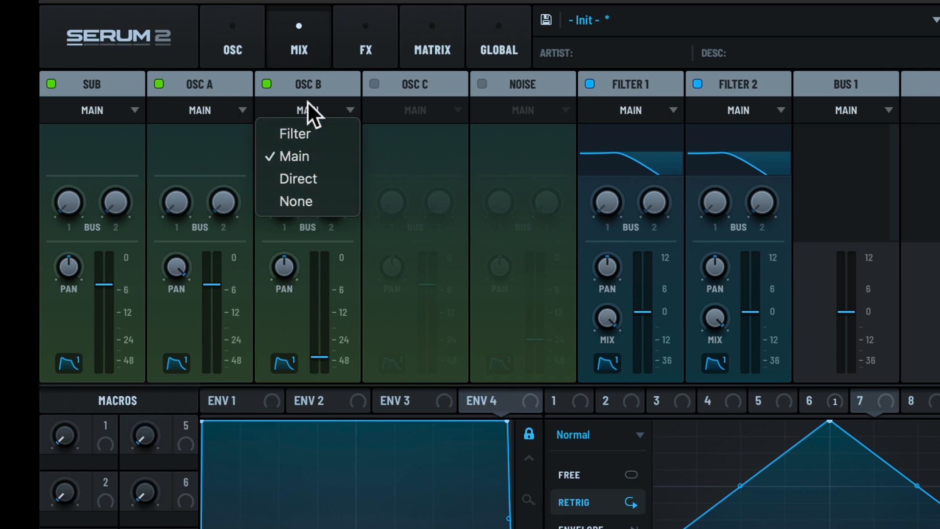
click(307, 103)
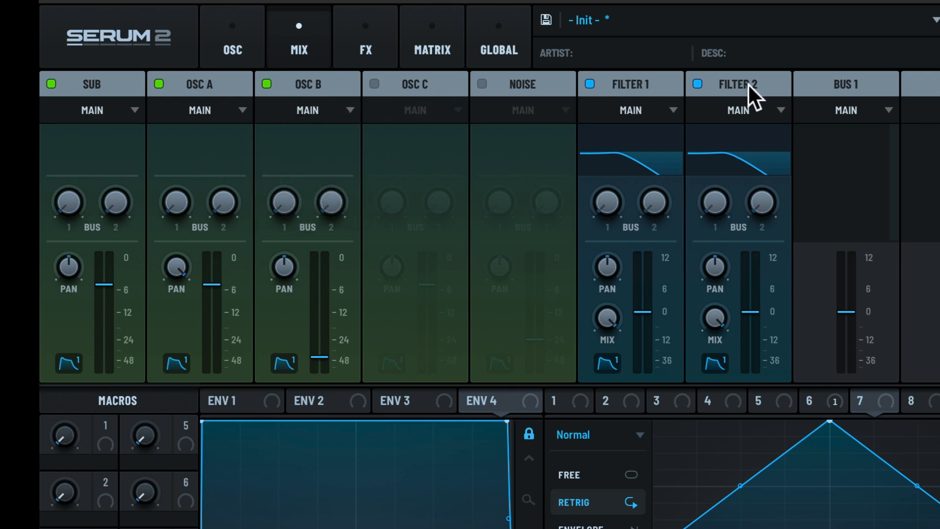
click(648, 109)
click(742, 107)
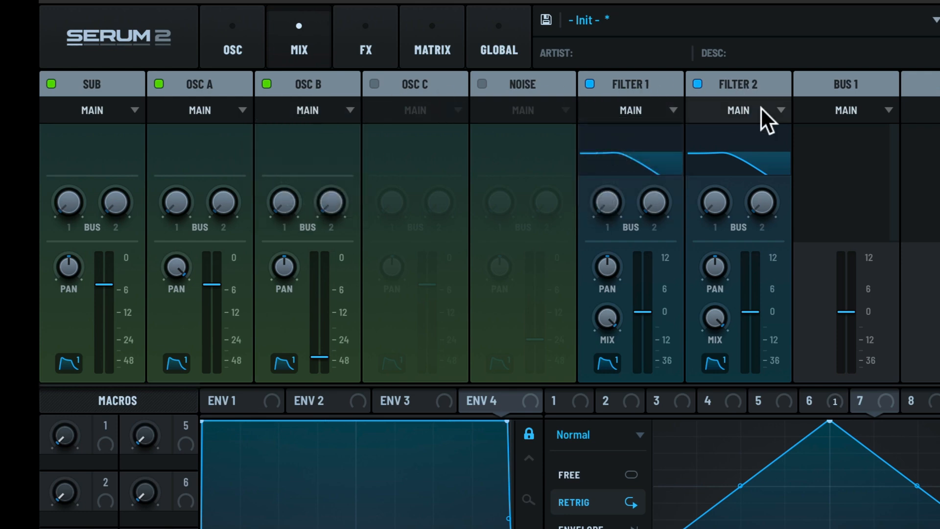
click(756, 108)
click(756, 108)
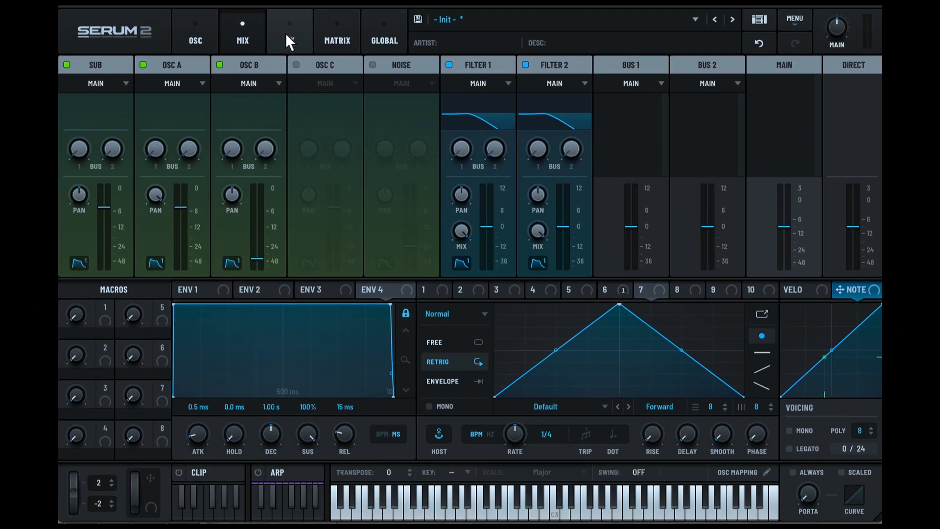
Step: View the effects racks of the Main and Bus 1 channels
click(101, 39)
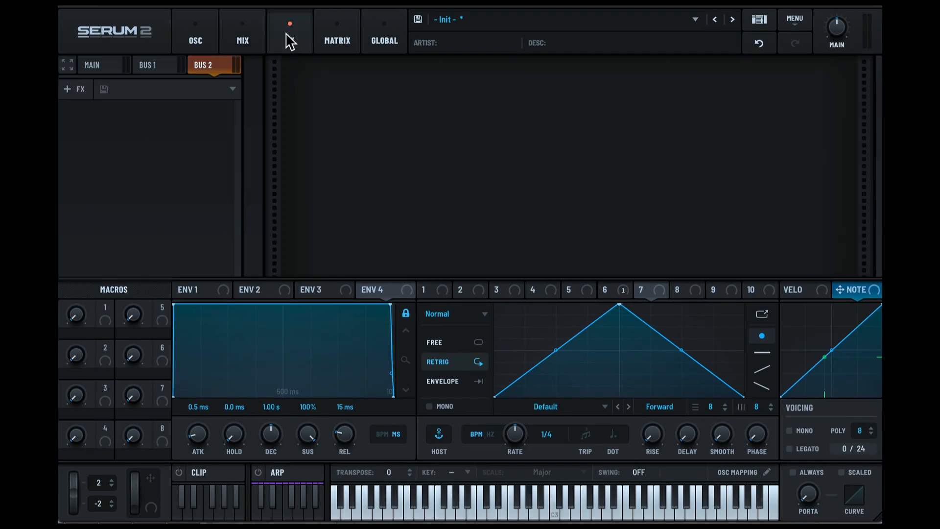
click(94, 65)
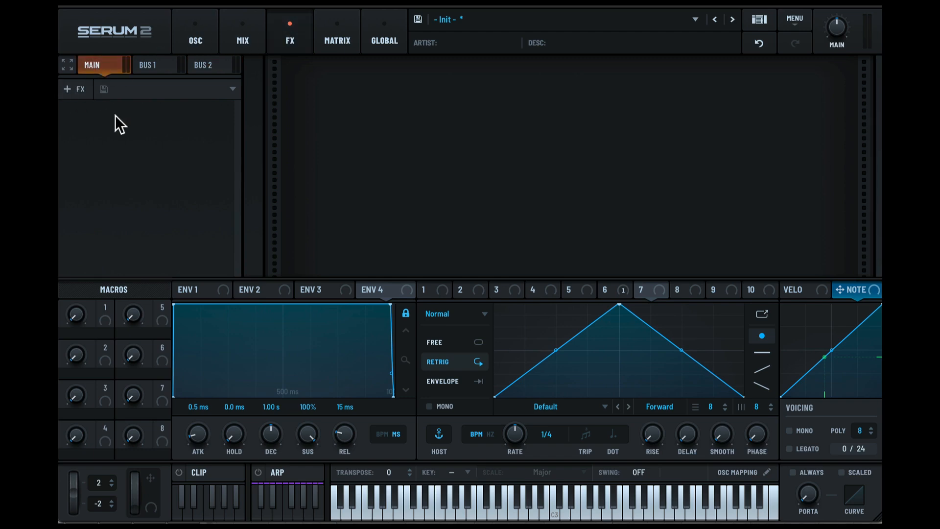
click(155, 65)
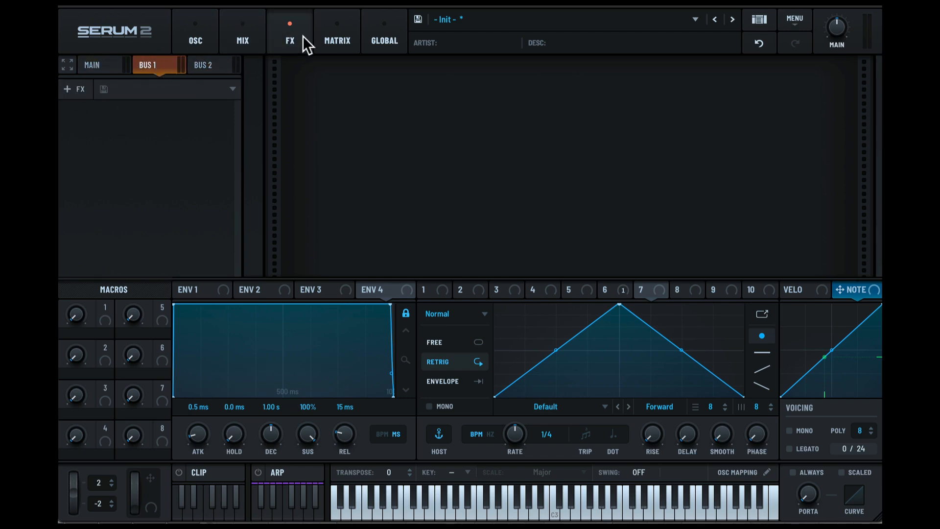
Step: Set the sub oscillator's output routing to None in the mixer
click(242, 36)
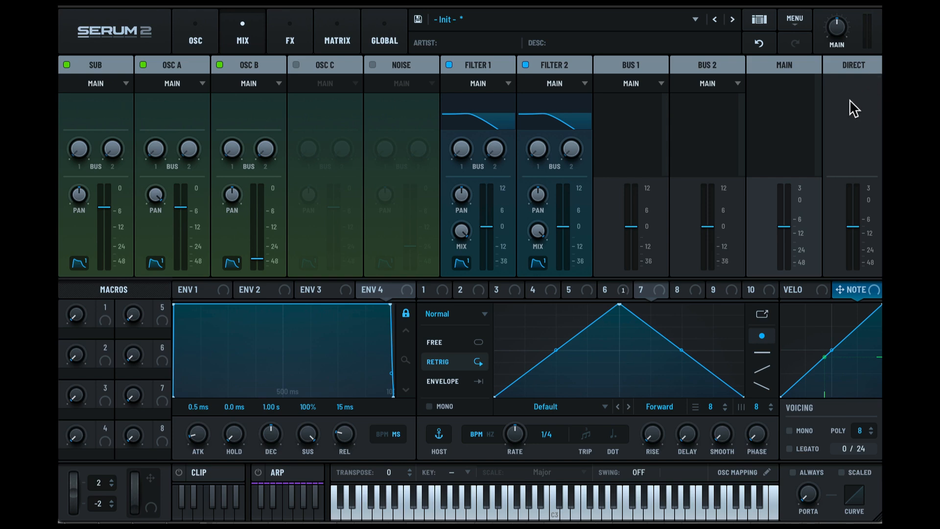
click(101, 82)
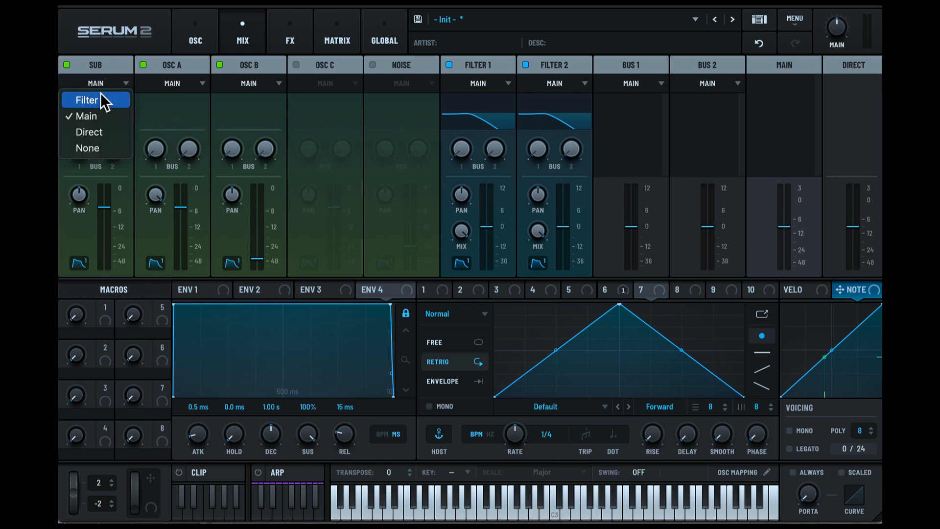
click(104, 150)
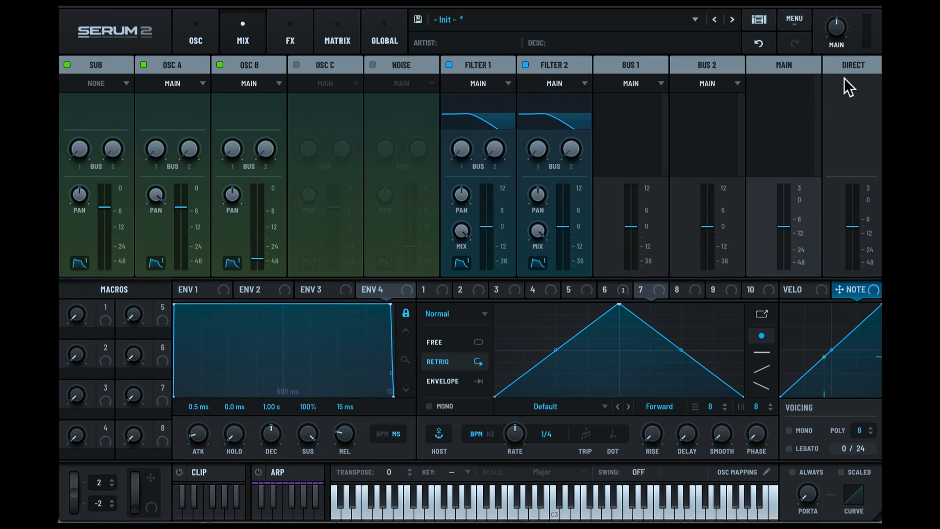
Step: Go through the effects racks of Main, Bus 1 and Bus 2
click(286, 40)
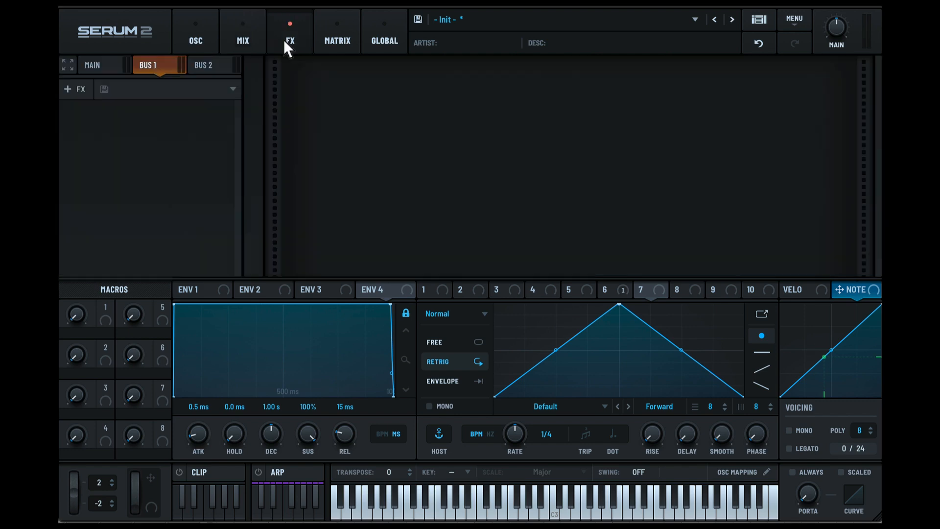
click(92, 66)
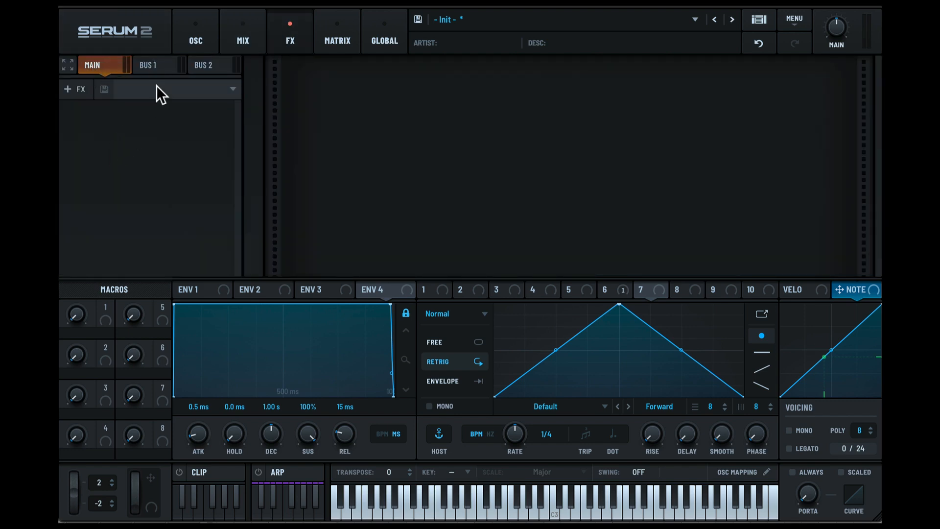
click(160, 65)
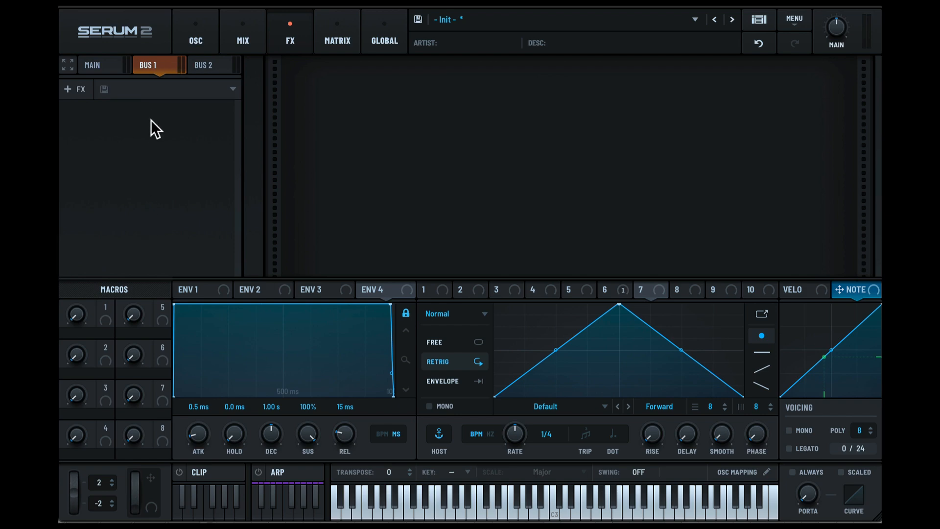
click(206, 68)
click(207, 92)
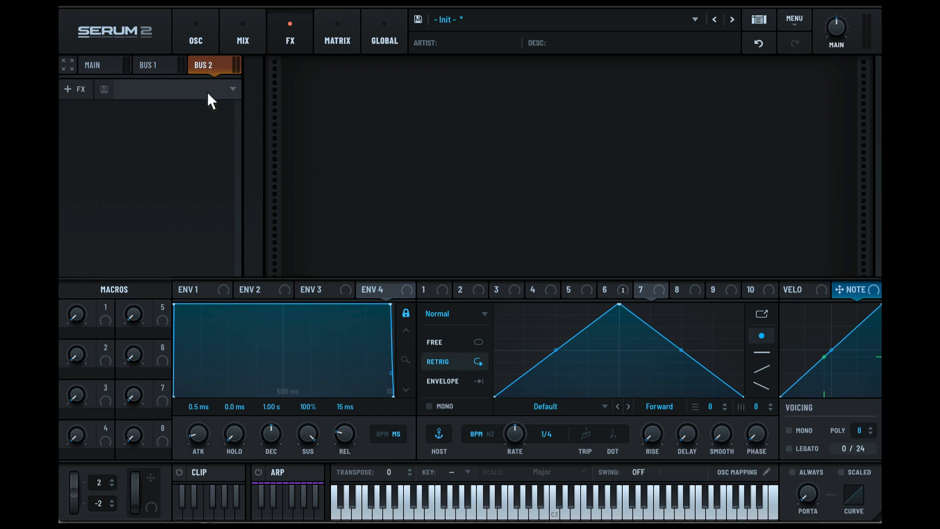
mouse_move(219, 91)
click(176, 164)
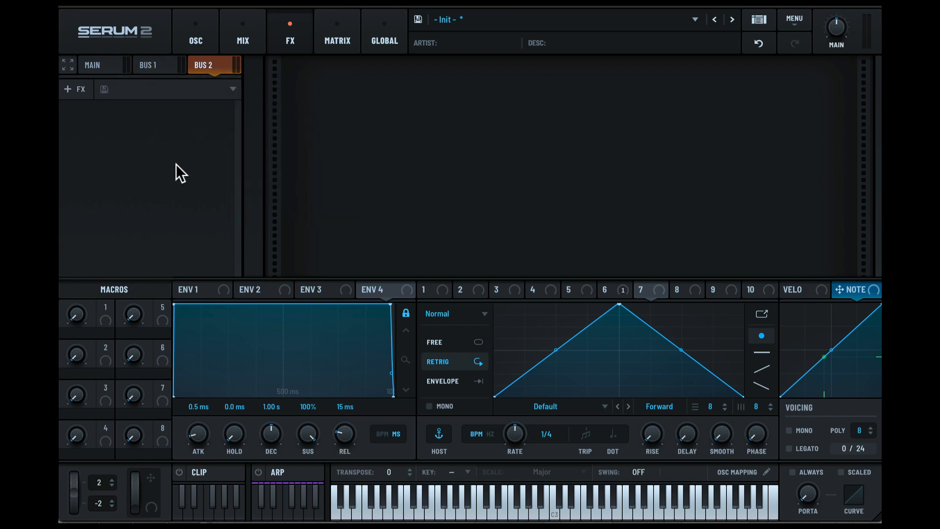
Step: Try a Delay effect on Bus 2, view its factory presets, and remove it again
click(75, 91)
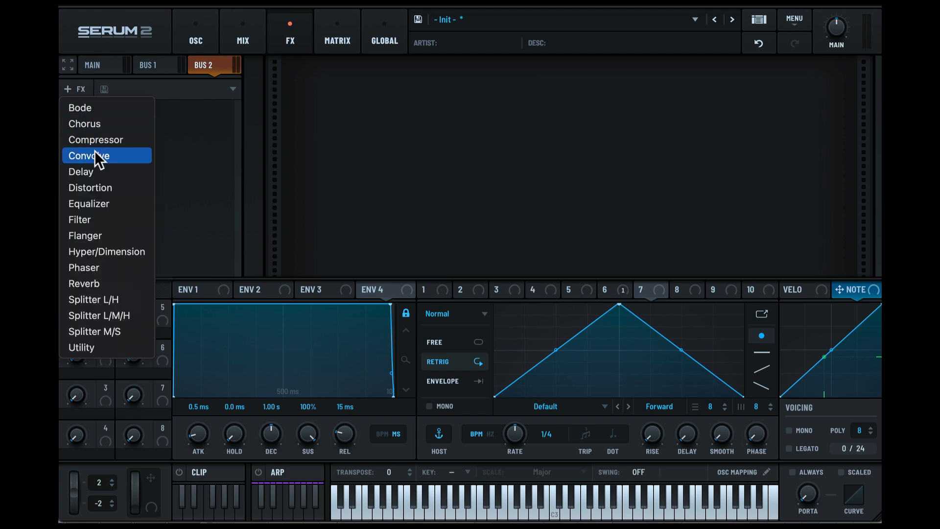
click(103, 175)
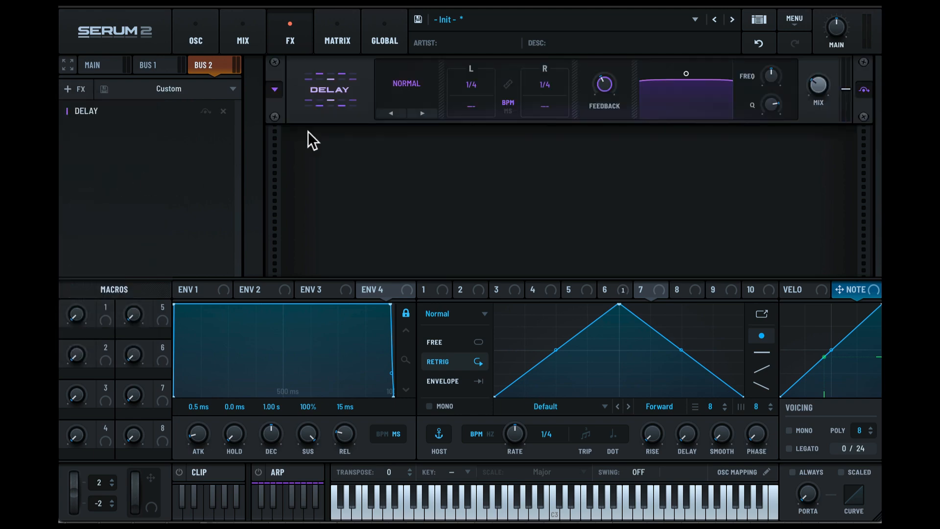
click(273, 89)
mouse_move(315, 87)
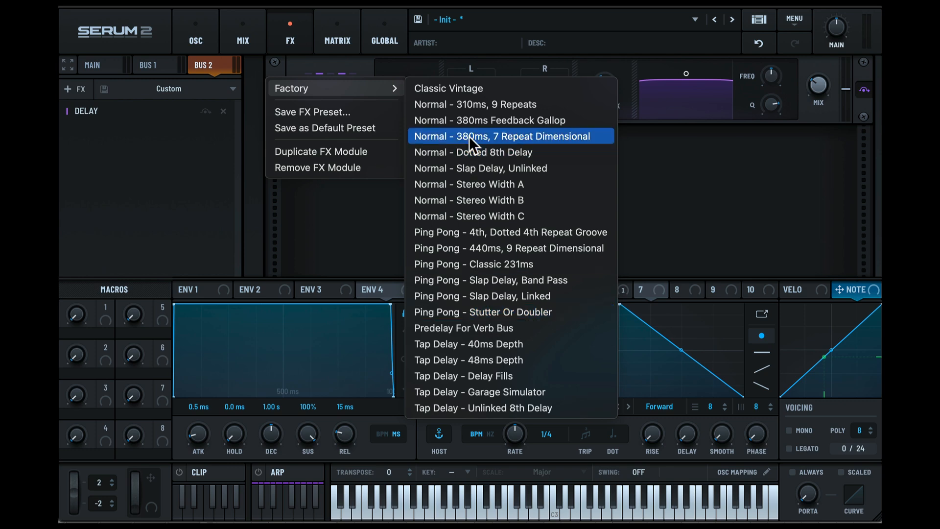
click(376, 67)
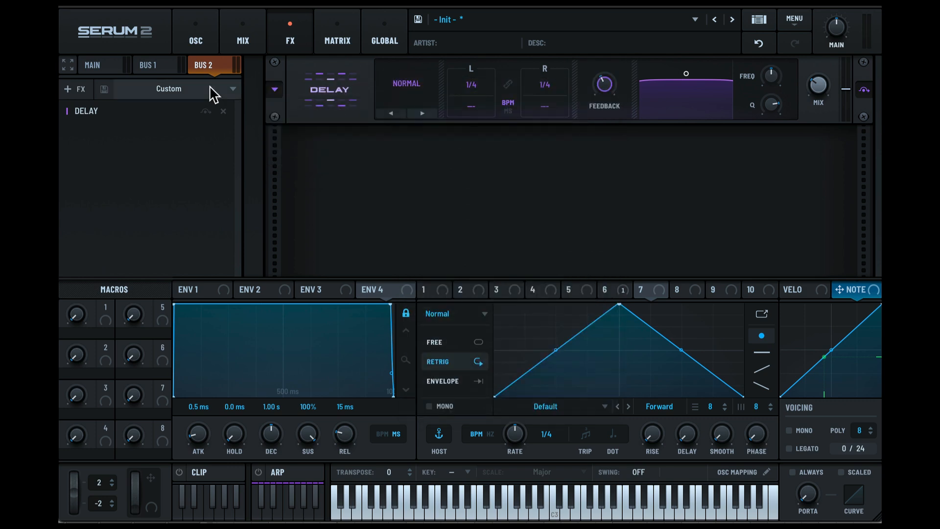
click(222, 111)
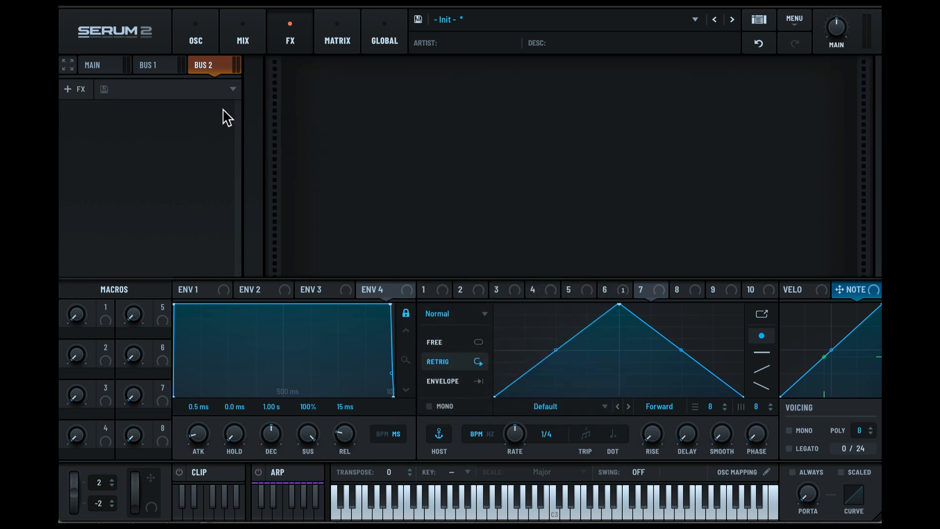
Step: View the modulation matrix slots in the expanded view and return to the compact view
click(337, 28)
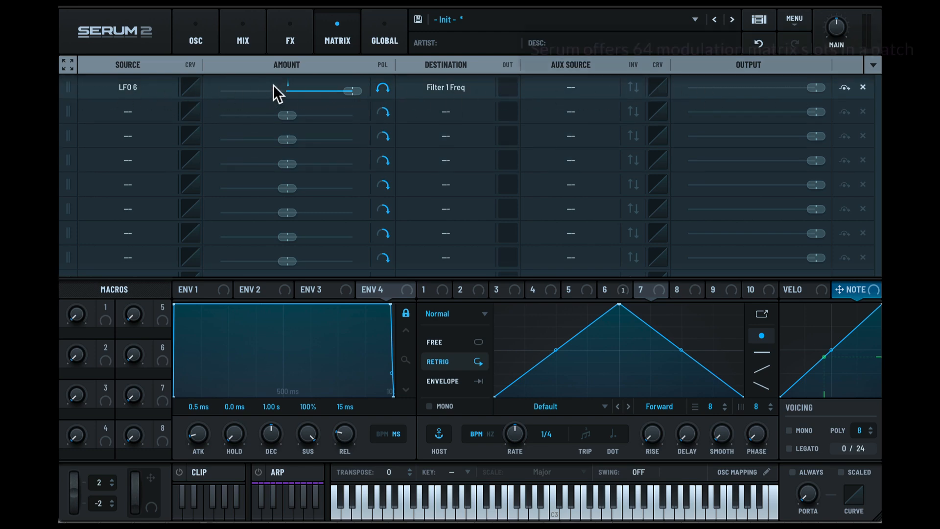
click(70, 65)
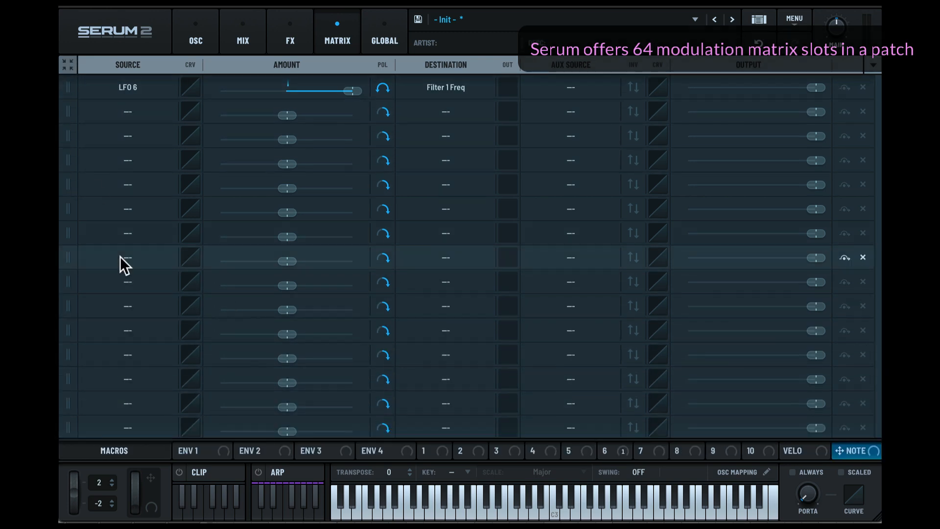
click(69, 65)
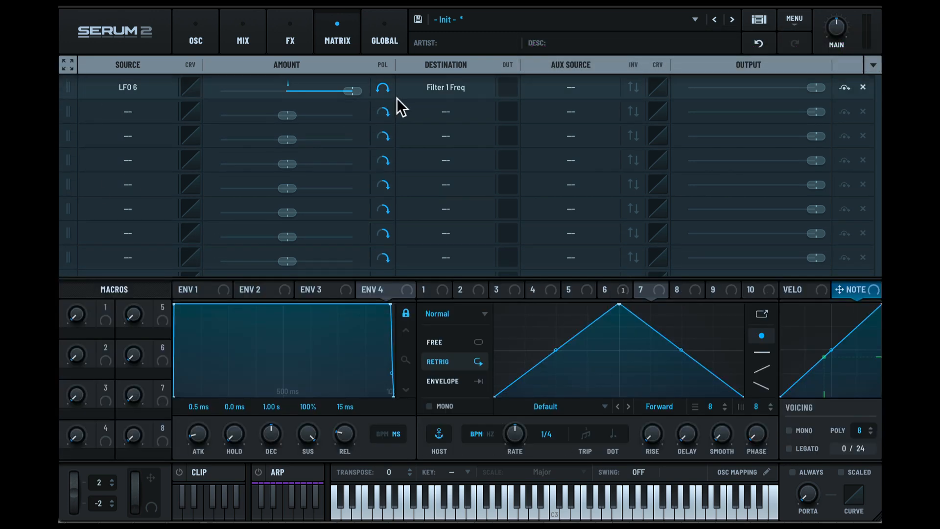
Step: Look over the global settings, including voice control, the first LFO slots, and the user interface and MPE preferences
click(391, 35)
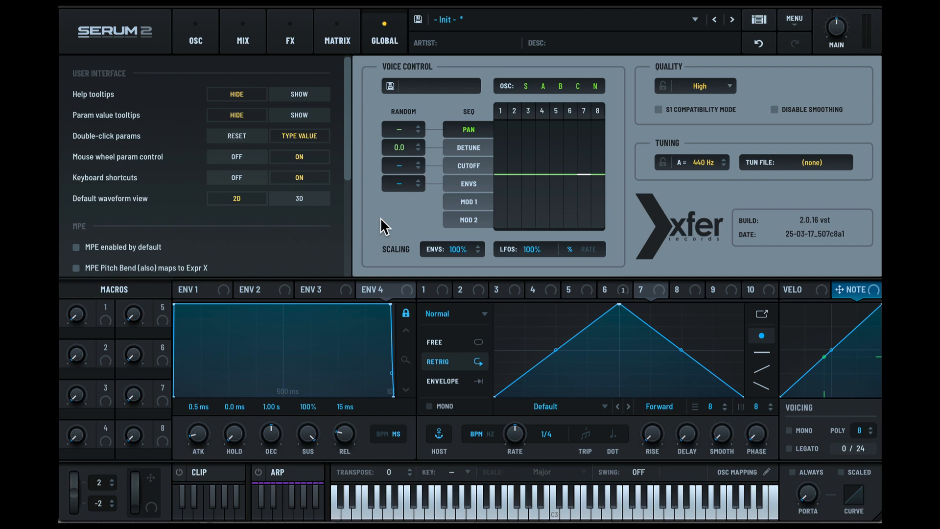
click(440, 288)
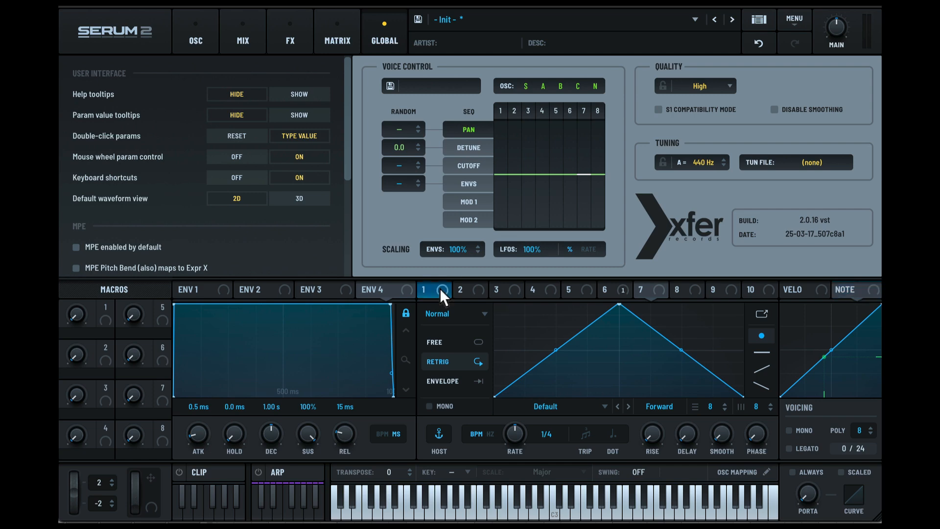
click(468, 289)
click(505, 289)
click(443, 287)
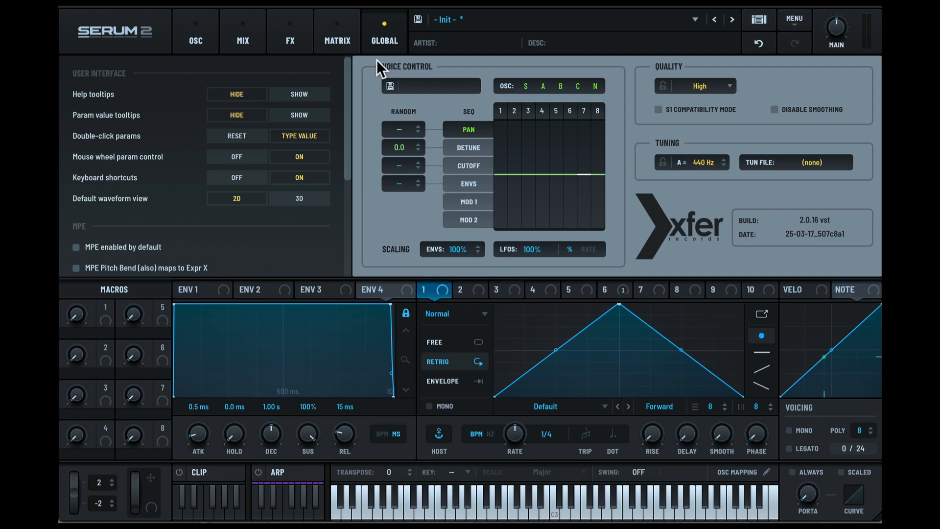
scroll(164, 201, down, 5)
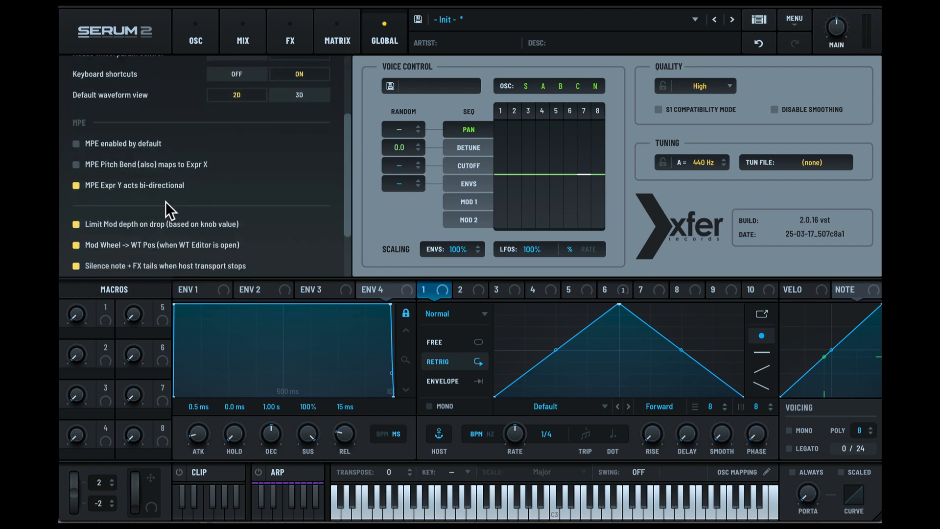
scroll(165, 200, up, 5)
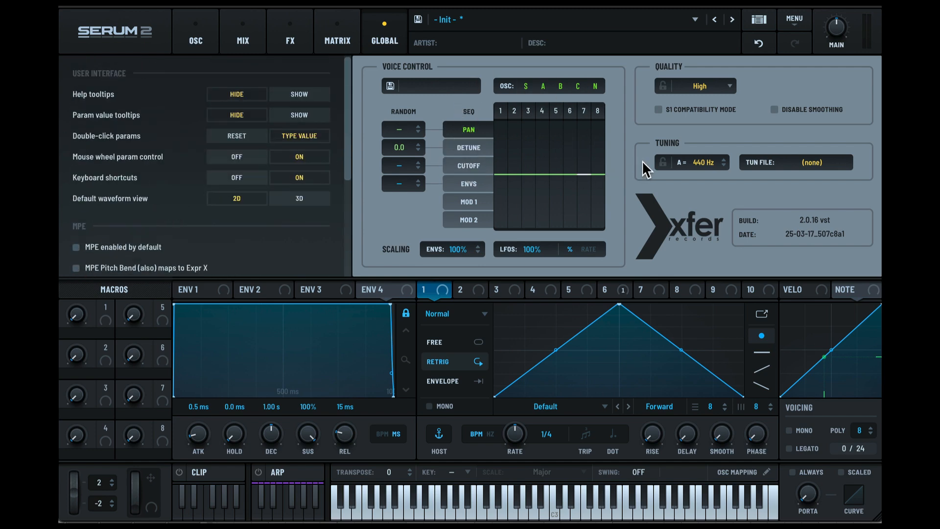
Step: Browse the Factory and S1 Presets categories without loading a preset
click(498, 20)
mouse_move(633, 36)
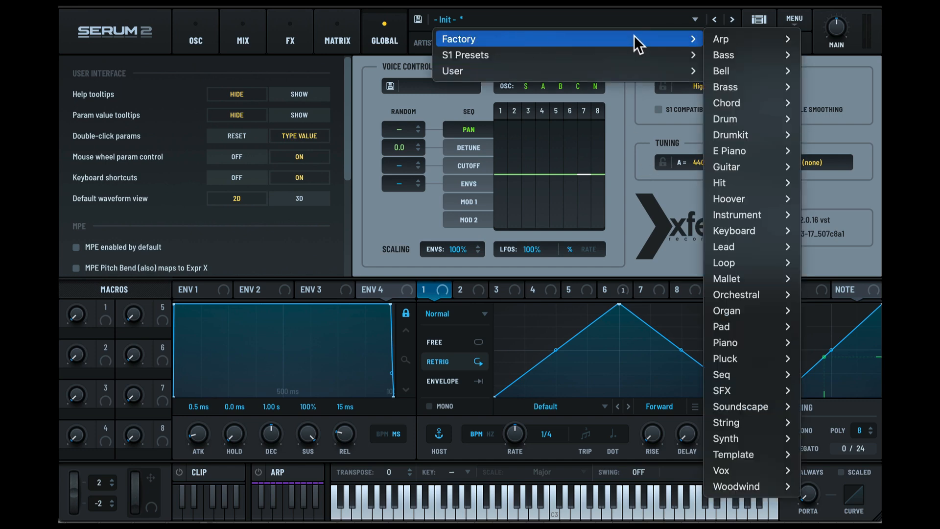
mouse_move(746, 44)
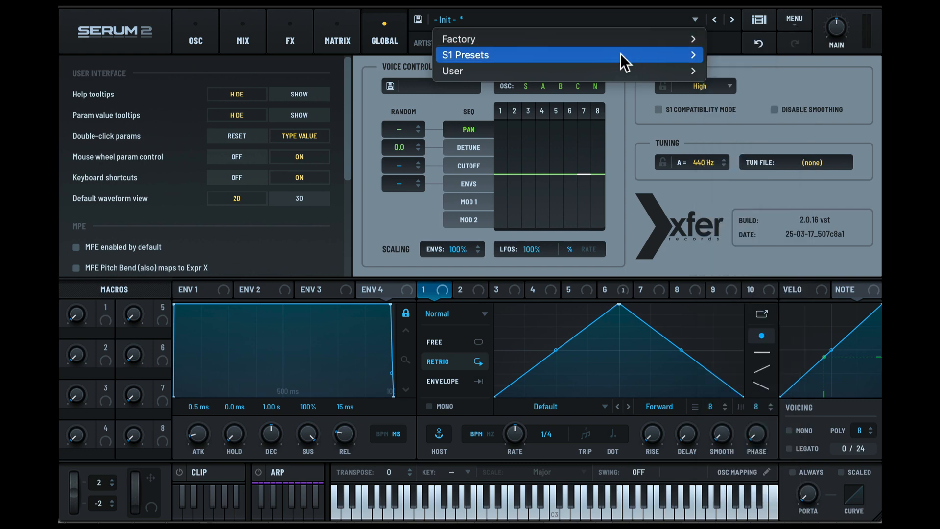
mouse_move(568, 57)
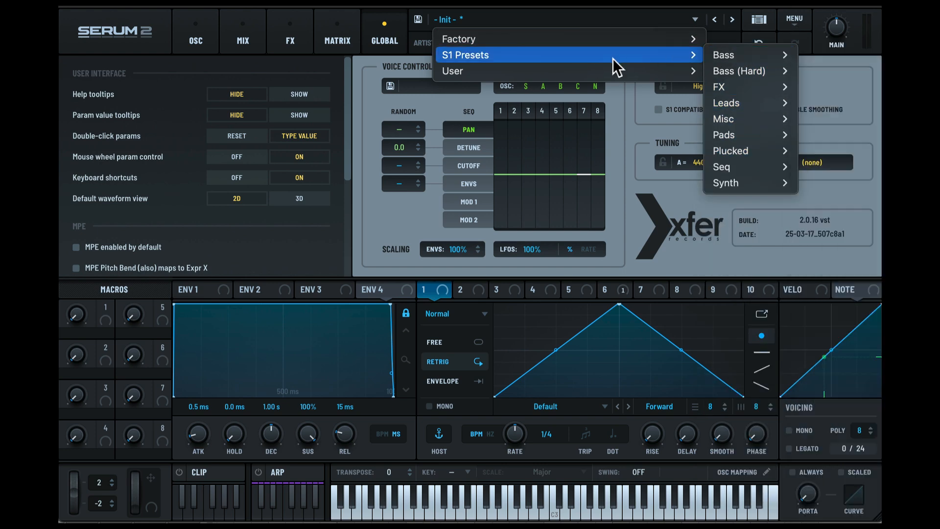
click(608, 100)
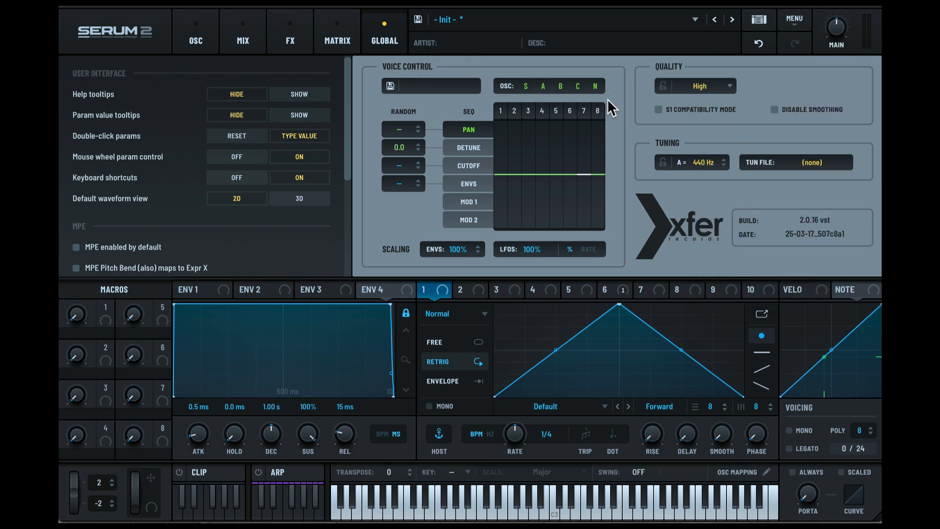
Step: Open the preset browser, search for "rr" in the factory Brass folder, and clear the search
click(763, 19)
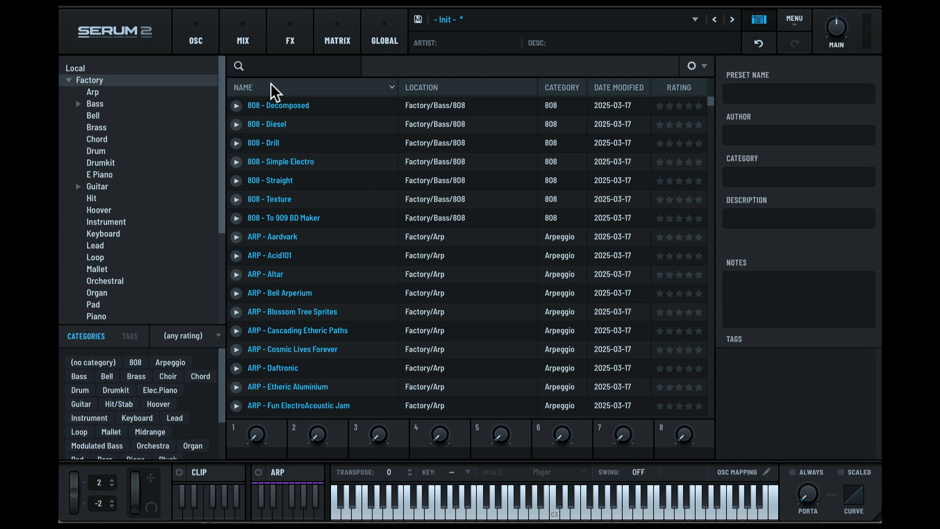
click(265, 65)
text(rr)
click(118, 129)
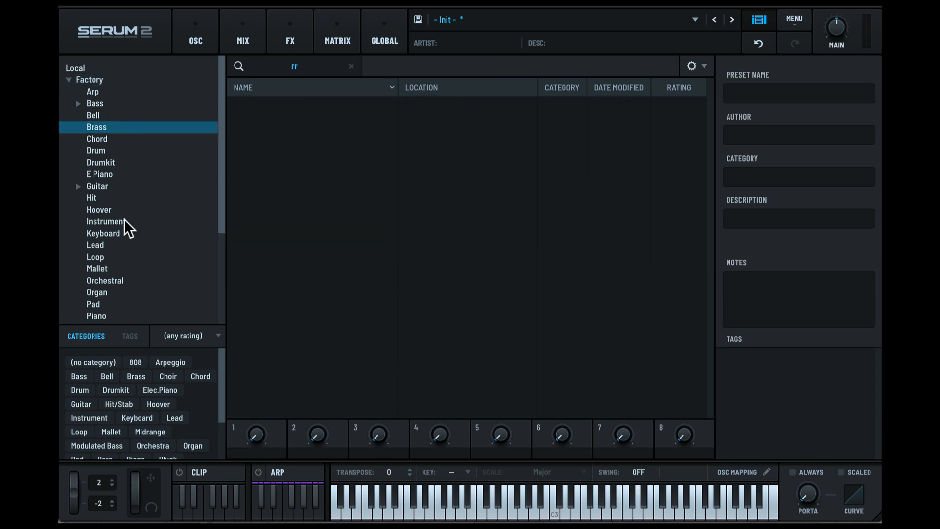
click(351, 66)
Step: Filter the whole Factory preset folder by the Drumkit and Choir categories and look through the list
click(124, 387)
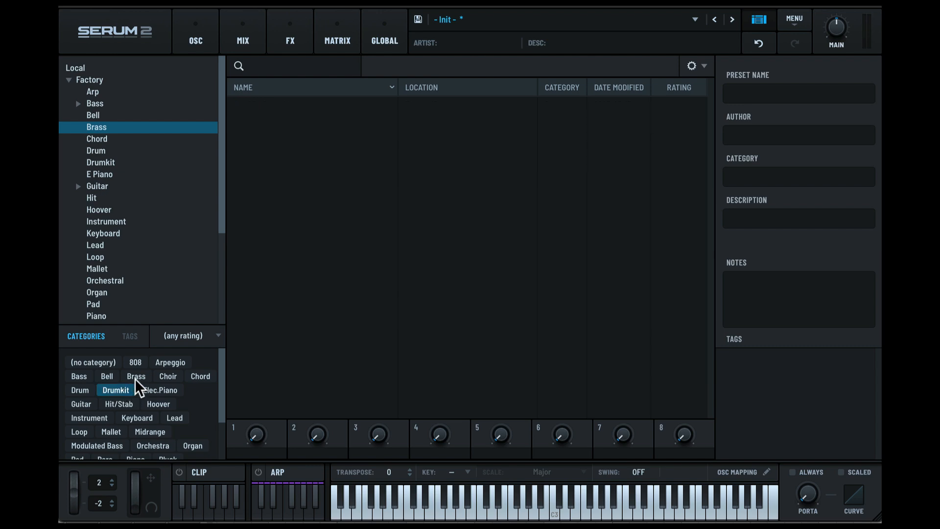
click(168, 376)
click(96, 80)
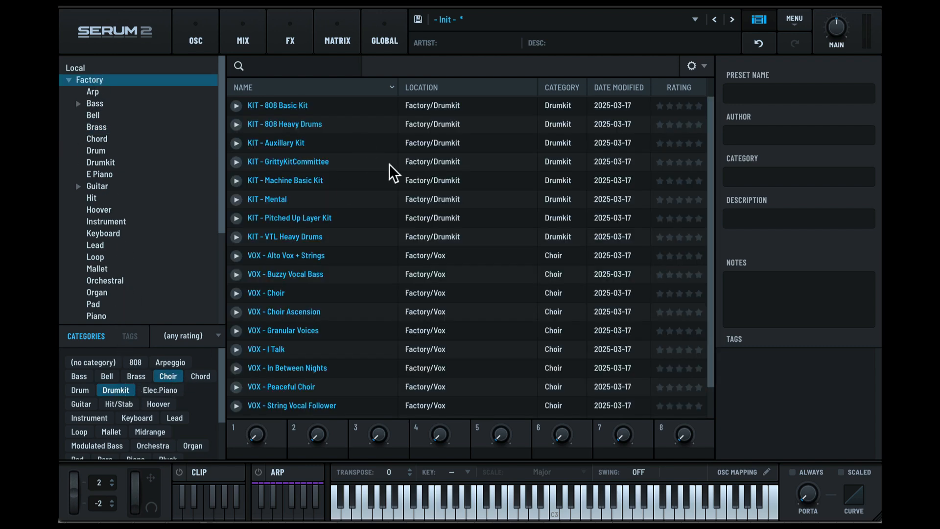
scroll(412, 237, down, 2)
scroll(414, 235, up, 2)
Step: View the main menu's commands and oscillator A's available types, keeping the type at Wavetable
click(796, 22)
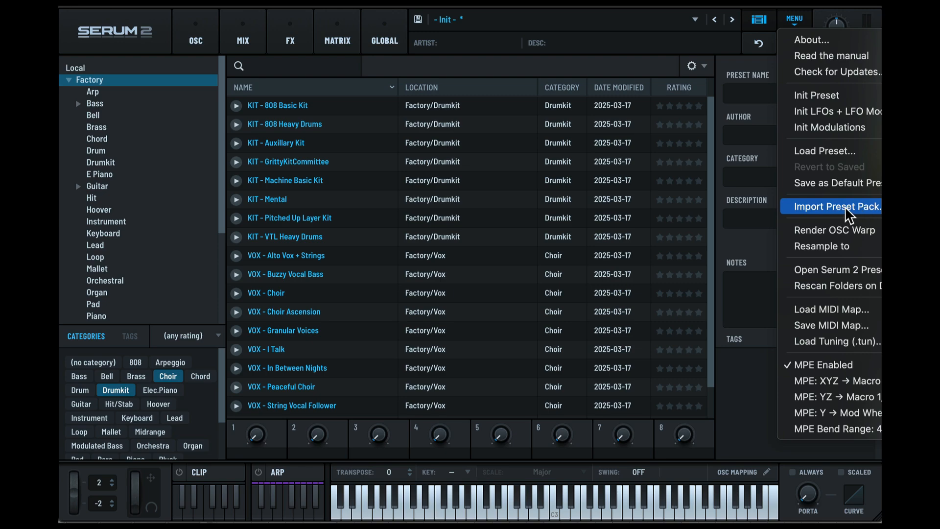
click(734, 169)
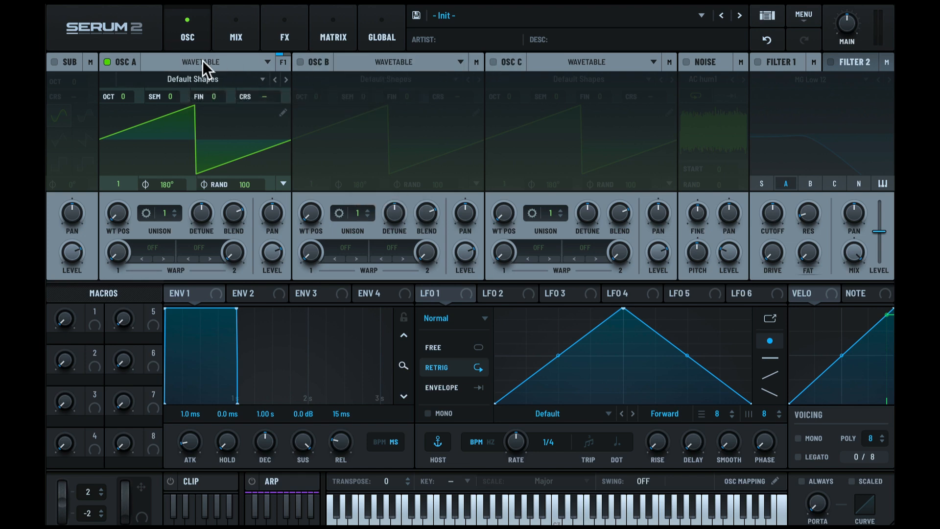
click(219, 61)
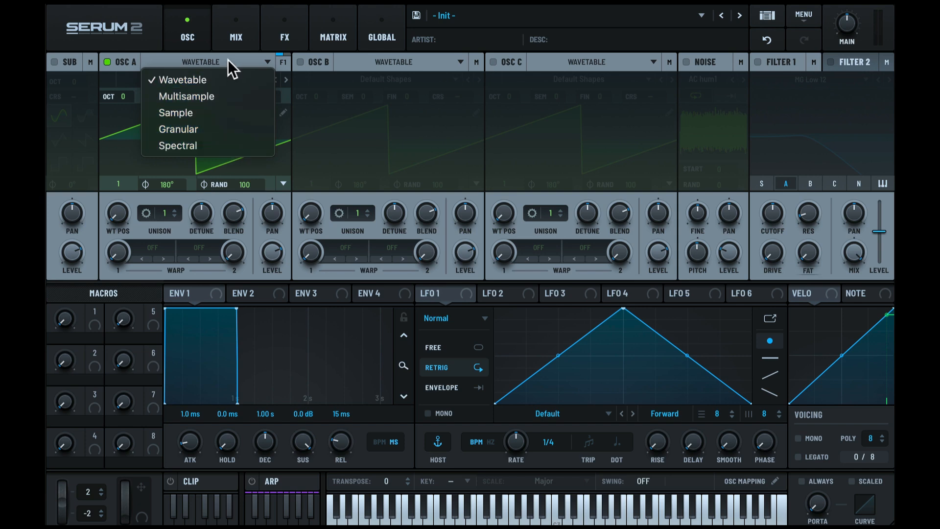
click(210, 80)
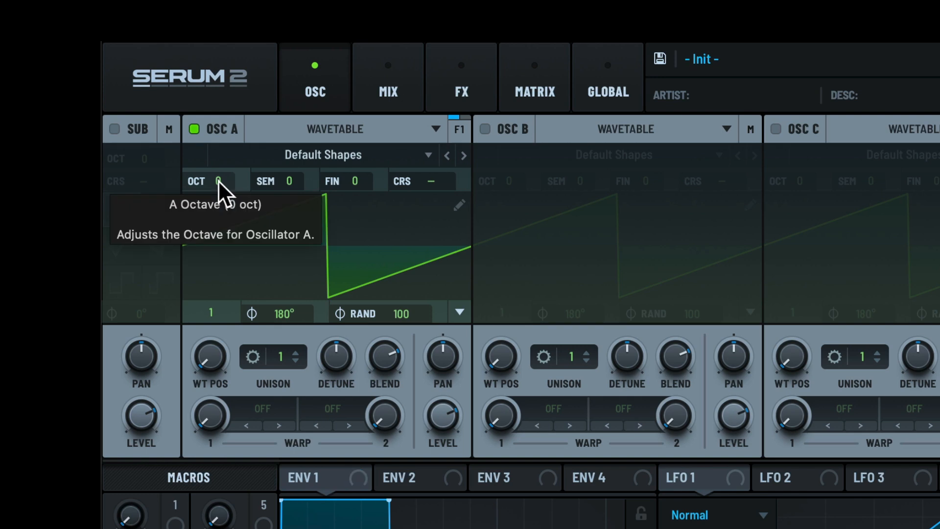
Step: Try oscillator A's octave at +4, sweep it downward, and return it to 0
drag(218, 181, 239, 75)
drag(225, 180, 223, 196)
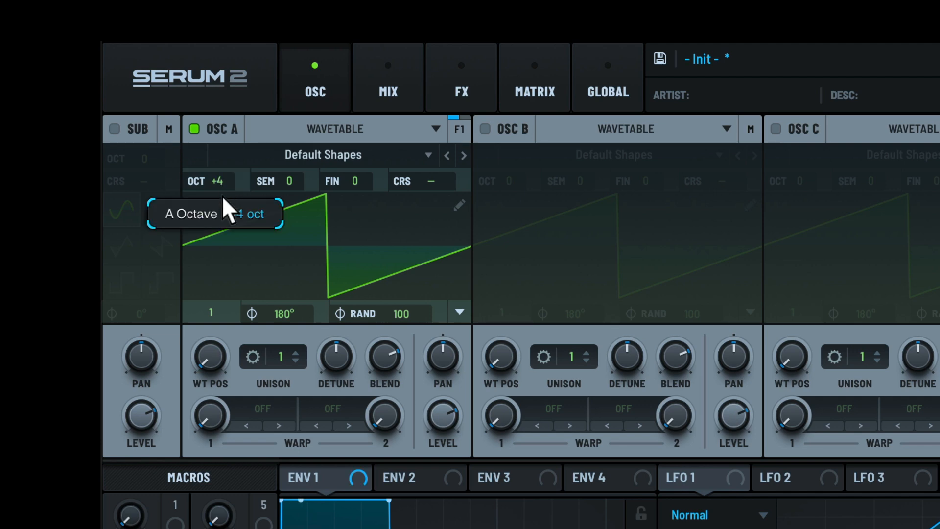
drag(239, 305, 243, 449)
drag(240, 487, 235, 330)
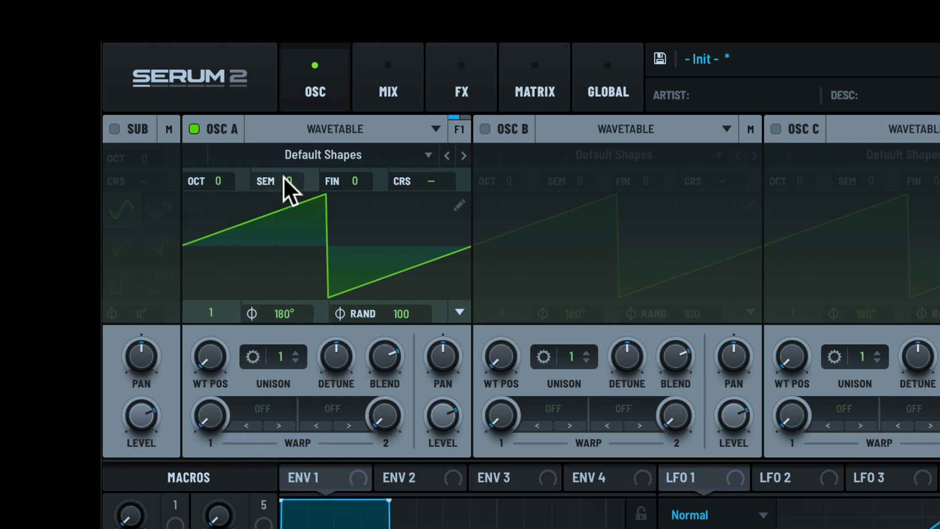
Step: Try oscillator A's semitone tuning at +12 and its fine tuning at -100 cents, resetting each to 0
drag(294, 180, 331, 65)
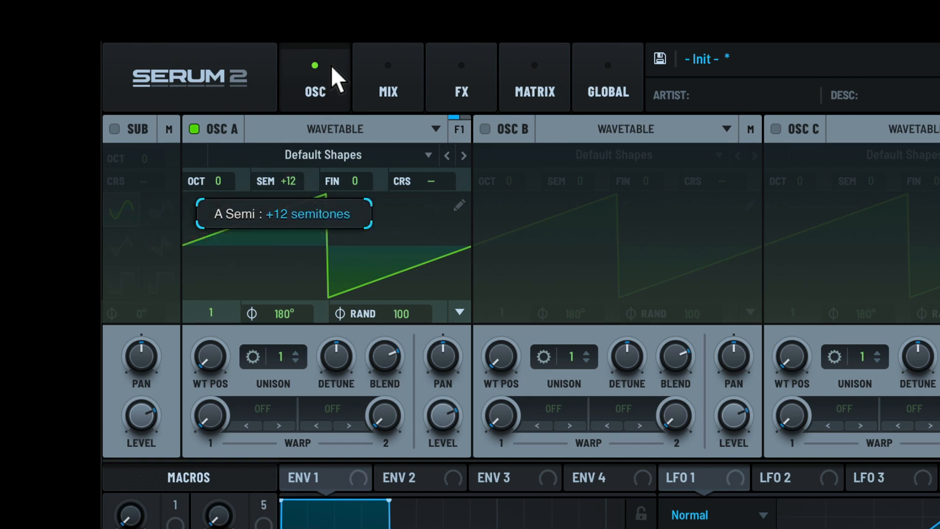
drag(292, 179, 331, 508)
double_click(289, 180)
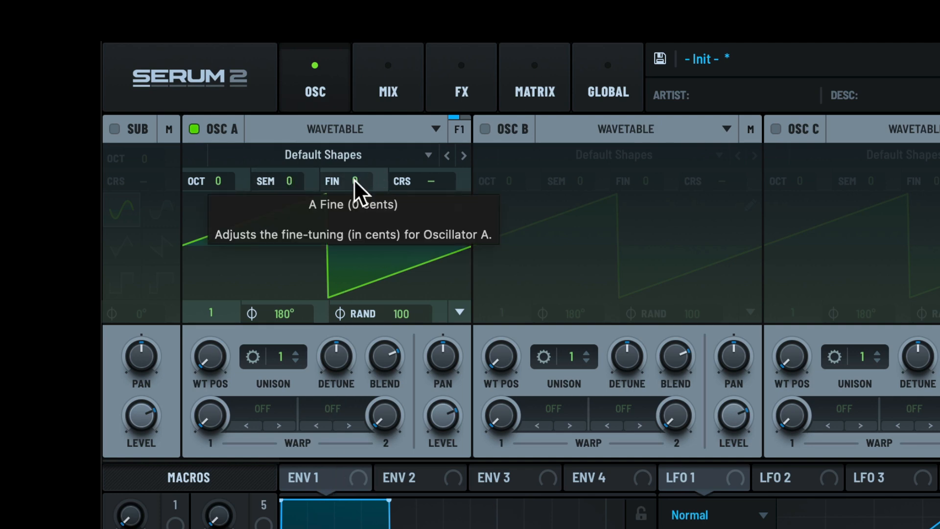
drag(353, 178, 362, 440)
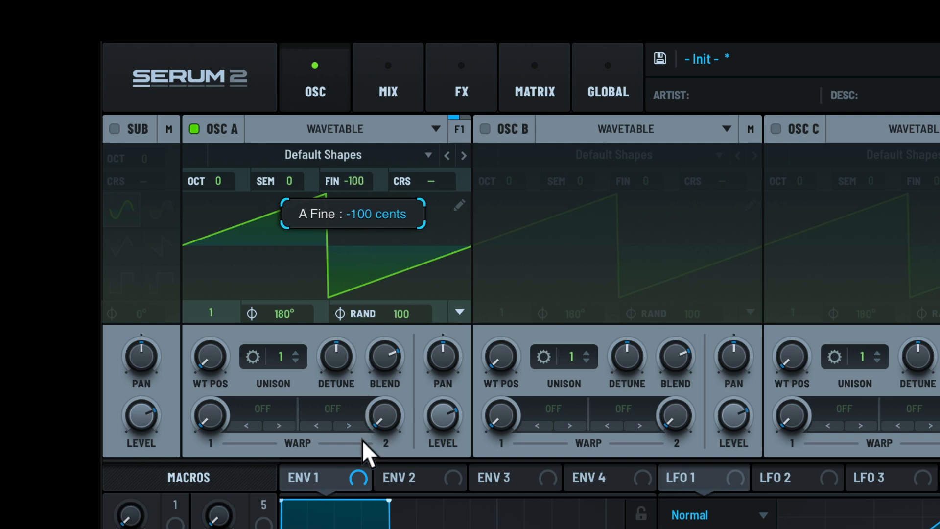
double_click(353, 179)
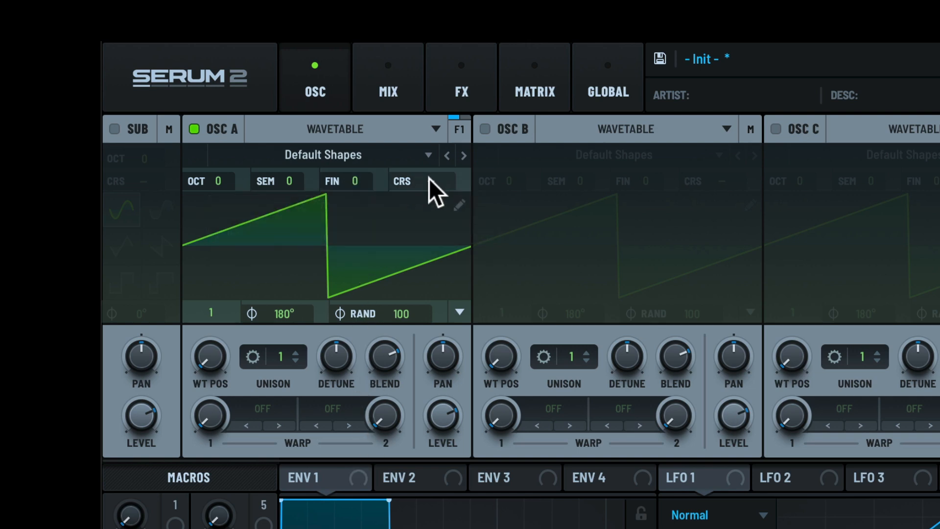
Step: Try oscillator A's coarse pitch at about 7.16, read its description, and reset it
drag(433, 178, 434, 221)
drag(420, 179, 418, 234)
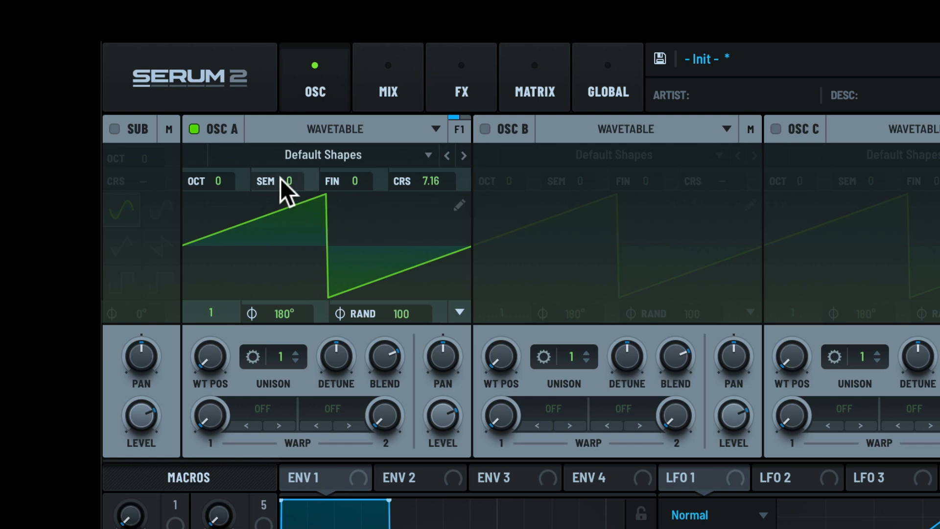
mouse_move(429, 184)
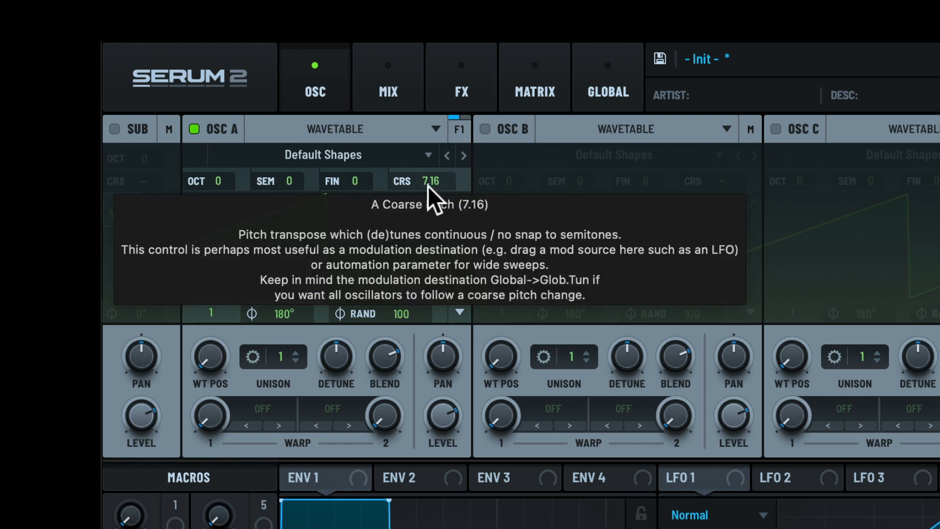
scroll(429, 182, down, 1)
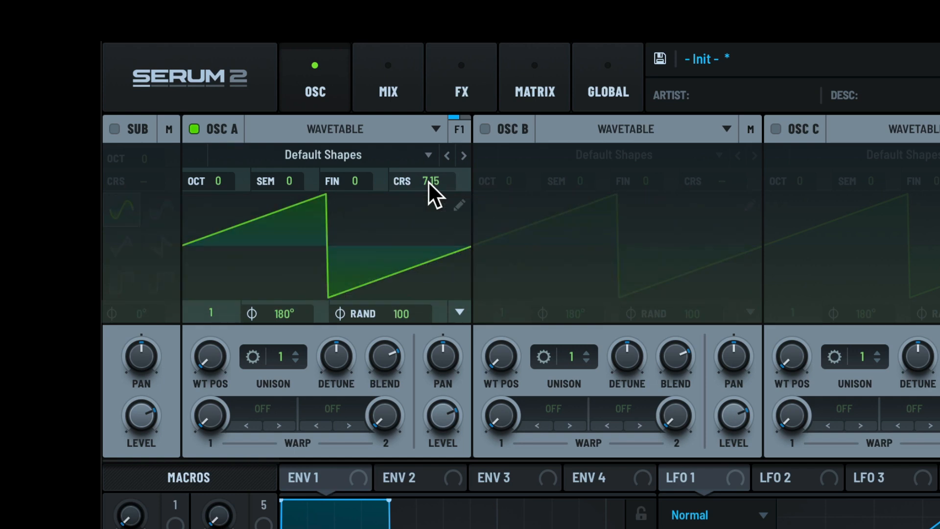
click(431, 130)
click(308, 156)
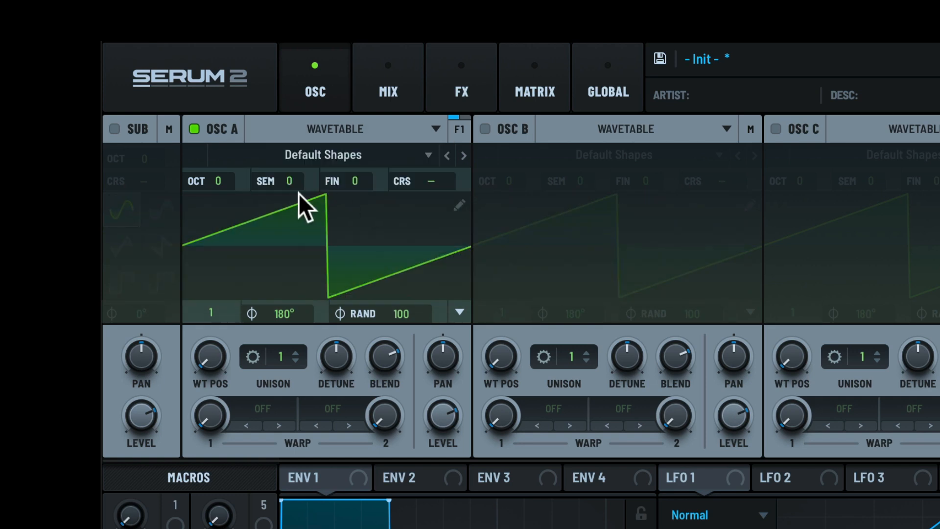
Step: Modulate oscillator A's semitone tuning with LFO 1 at 12% (range -2 to +2) and bypass that modulator
mouse_move(288, 180)
mouse_down()
mouse_move(296, 154)
mouse_move(296, 189)
mouse_up()
mouse_move(437, 185)
mouse_down()
mouse_move(441, 164)
mouse_move(439, 185)
mouse_up()
mouse_move(669, 477)
mouse_down()
mouse_move(507, 338)
mouse_move(278, 208)
mouse_move(286, 183)
mouse_move(311, 194)
mouse_move(306, 296)
mouse_up()
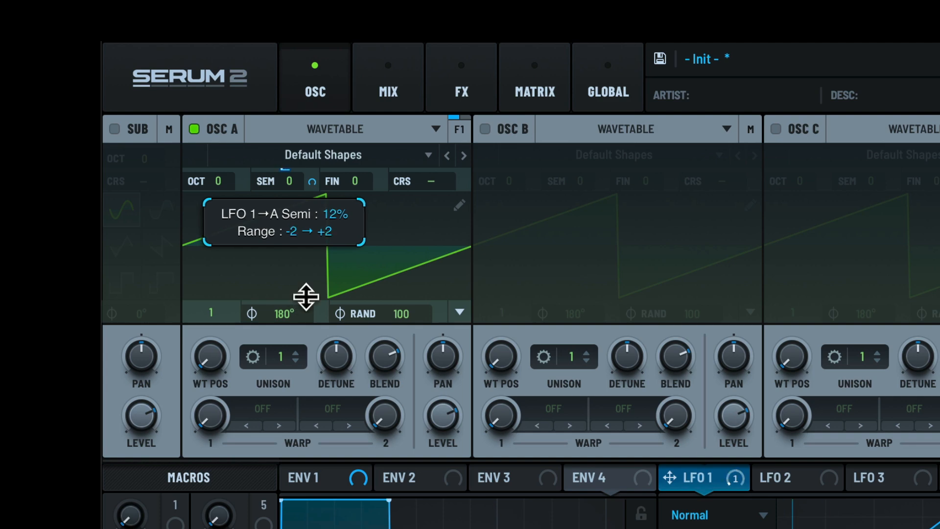
right_click(307, 182)
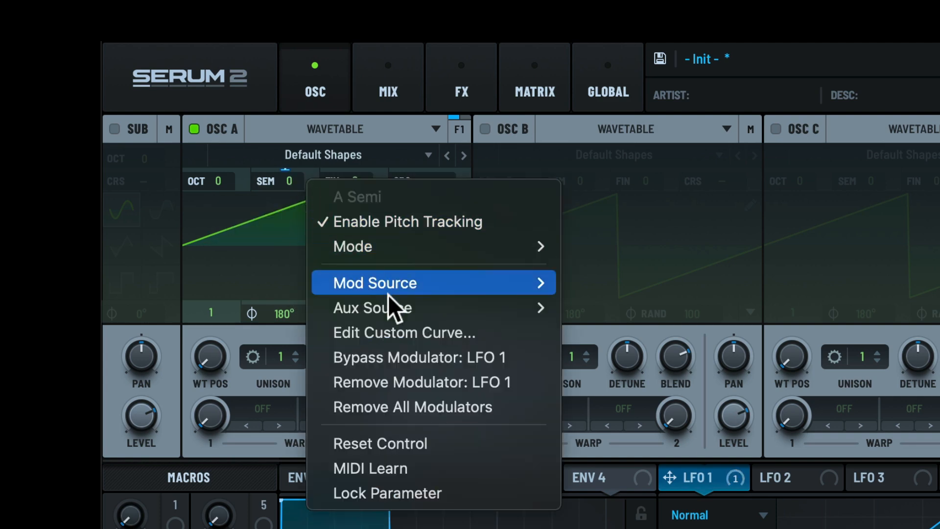
click(462, 360)
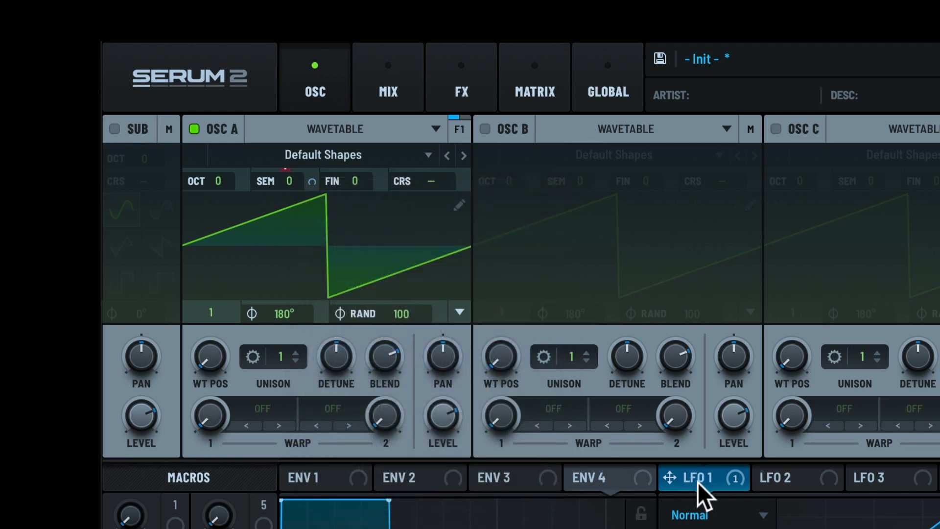
Step: Assign LFO 1 to oscillator A's coarse pitch and switch the bypass from the semitone modulator to the coarse pitch modulator
drag(673, 478, 429, 183)
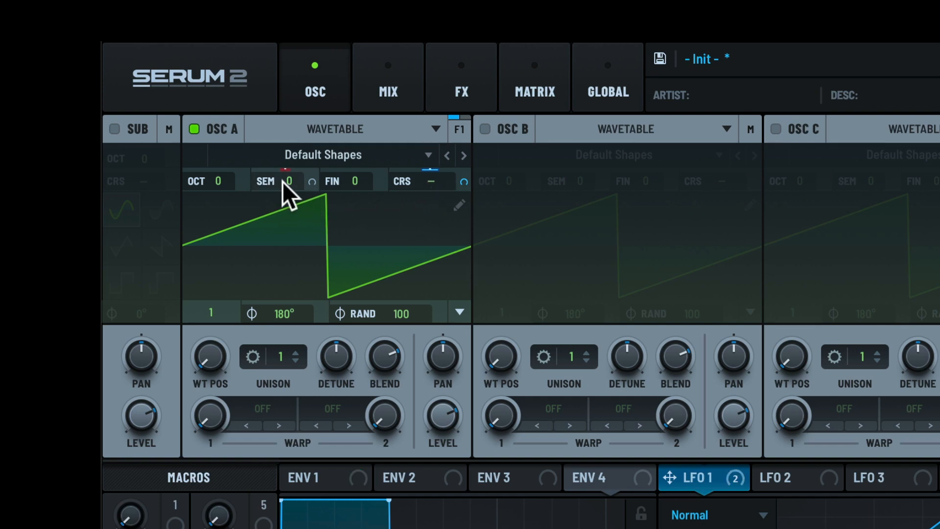
right_click(310, 185)
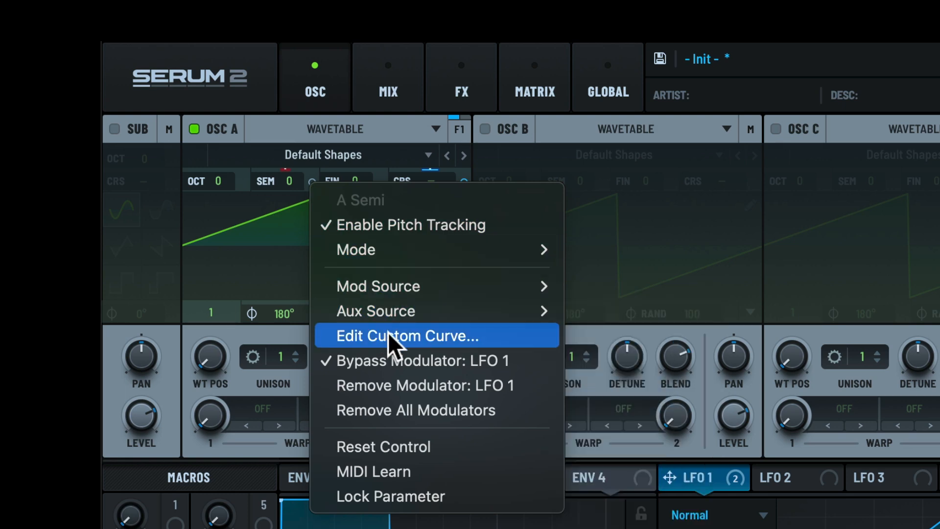
click(412, 359)
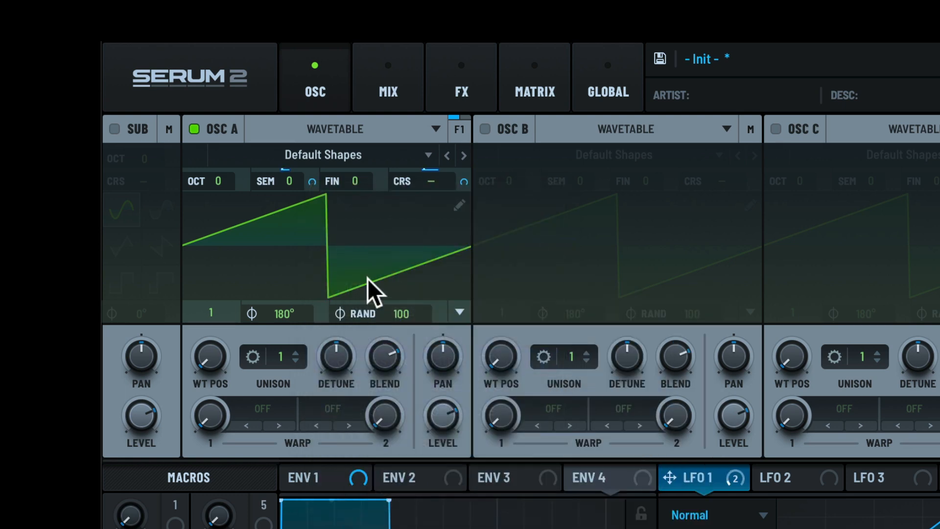
right_click(461, 182)
click(540, 348)
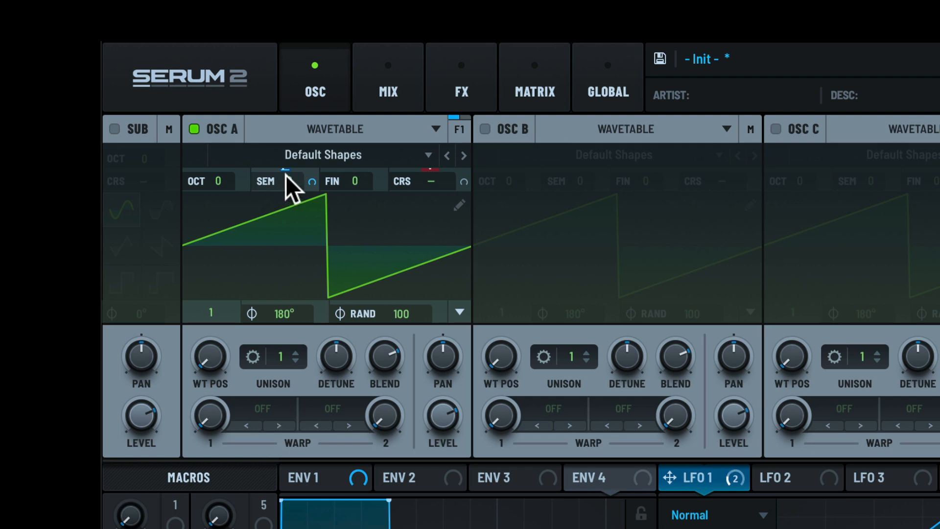
Step: Re-enable LFO 1's modulation of oscillator A's coarse pitch and bypass its semitone modulation for comparison
mouse_move(287, 186)
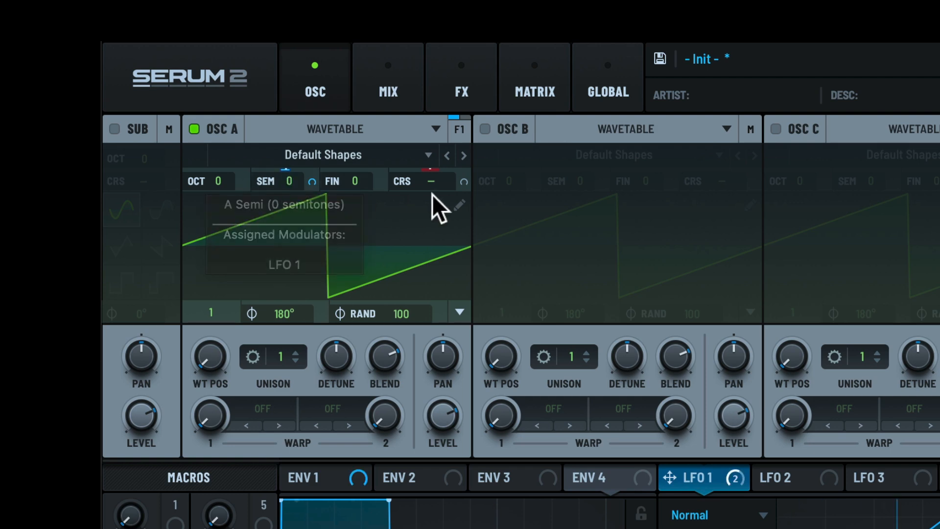
right_click(461, 182)
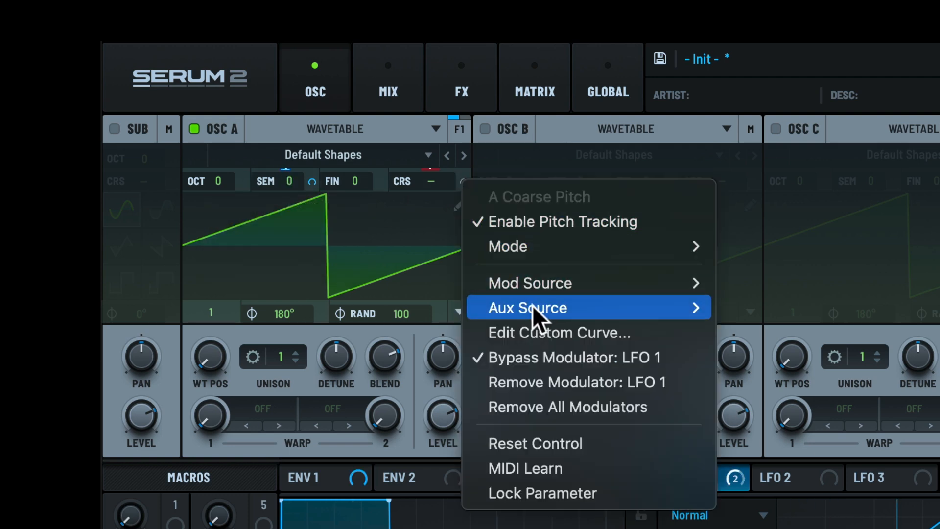
click(526, 349)
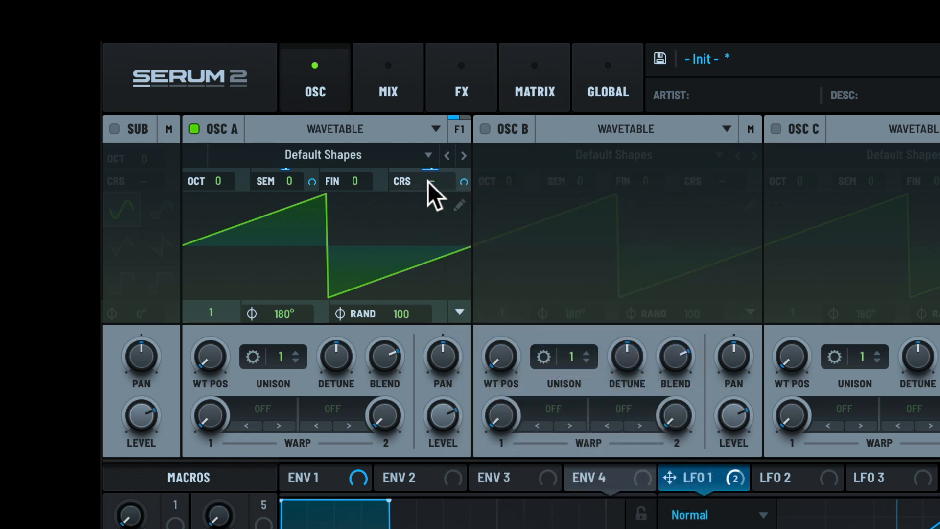
mouse_move(430, 176)
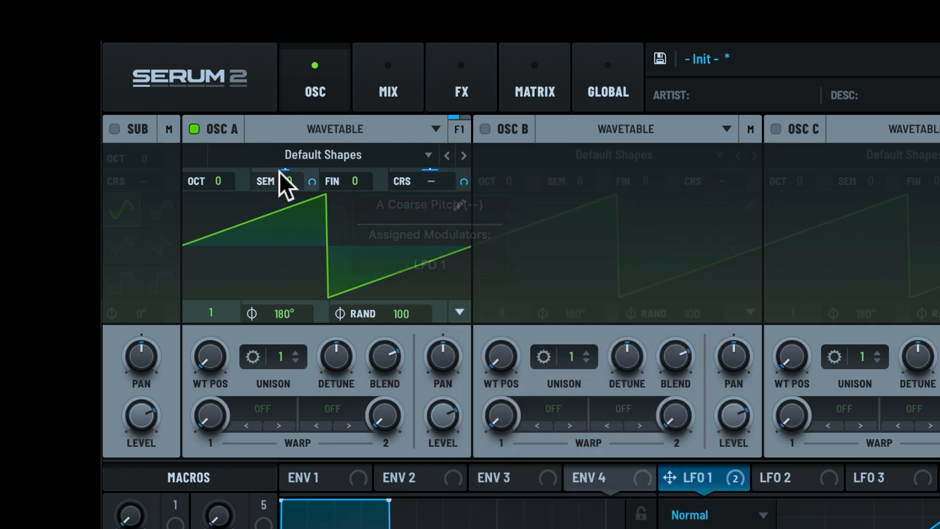
right_click(309, 182)
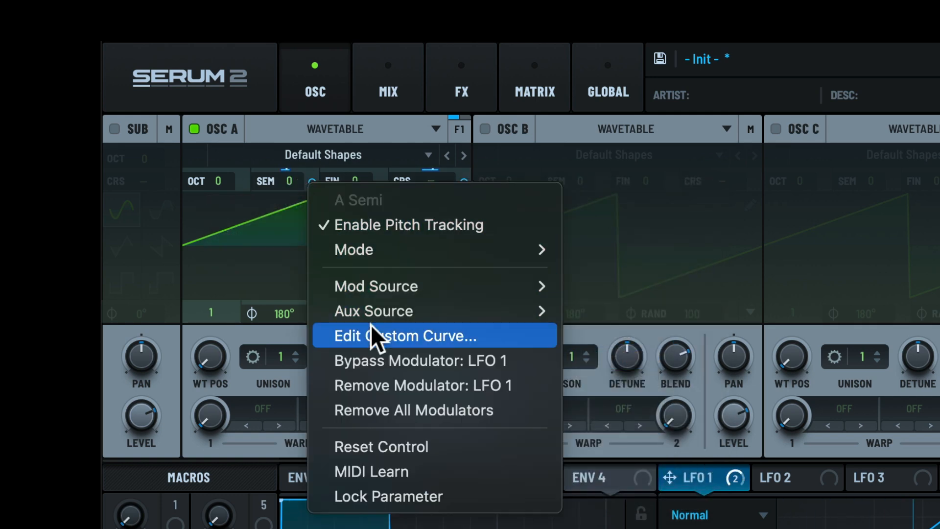
click(386, 351)
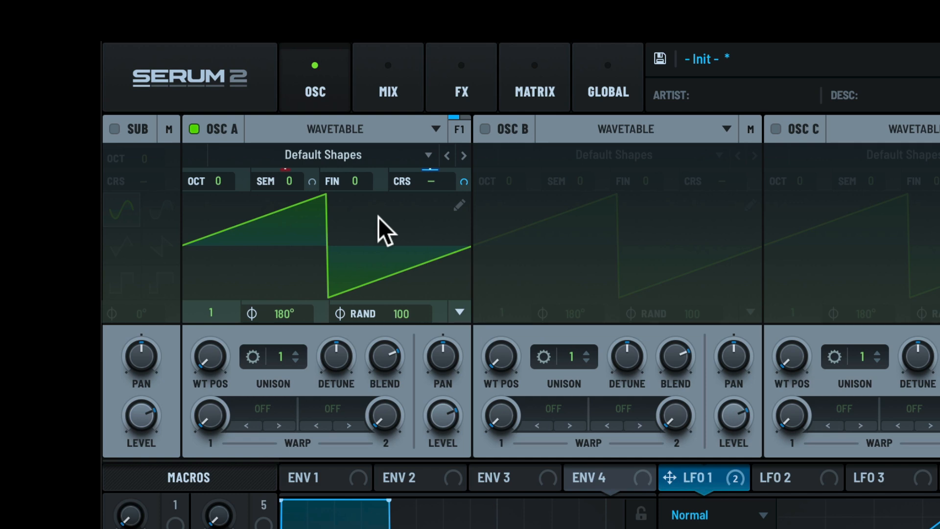
Step: Remove the LFO 1 modulator from both the semitone and coarse pitch controls of oscillator A
right_click(311, 182)
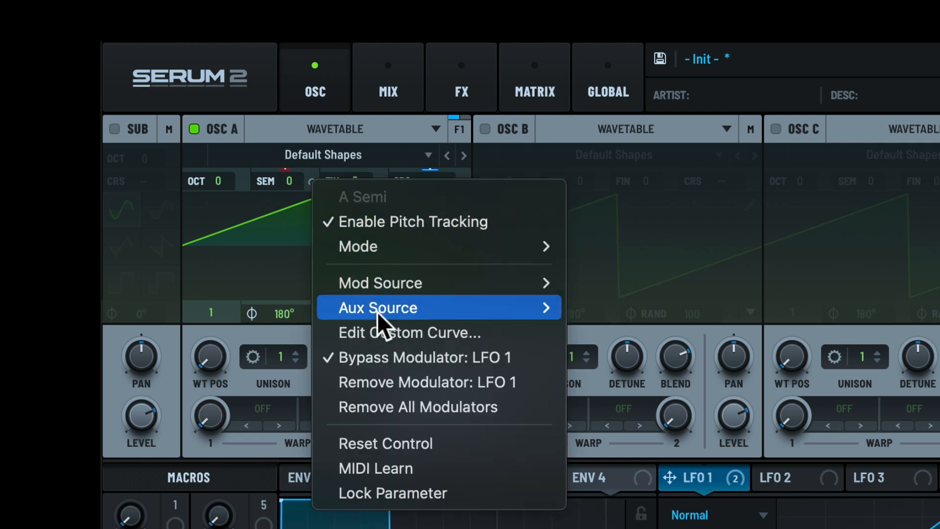
click(398, 379)
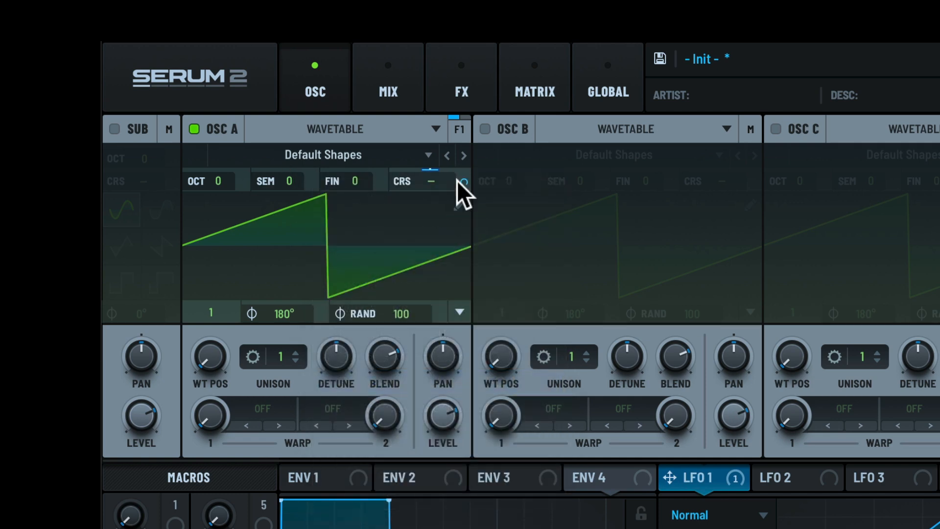
right_click(458, 180)
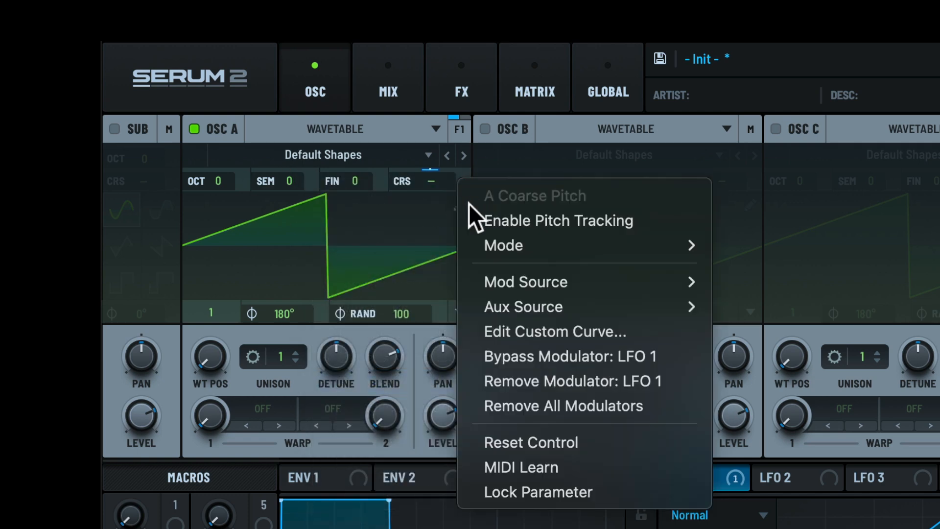
click(543, 376)
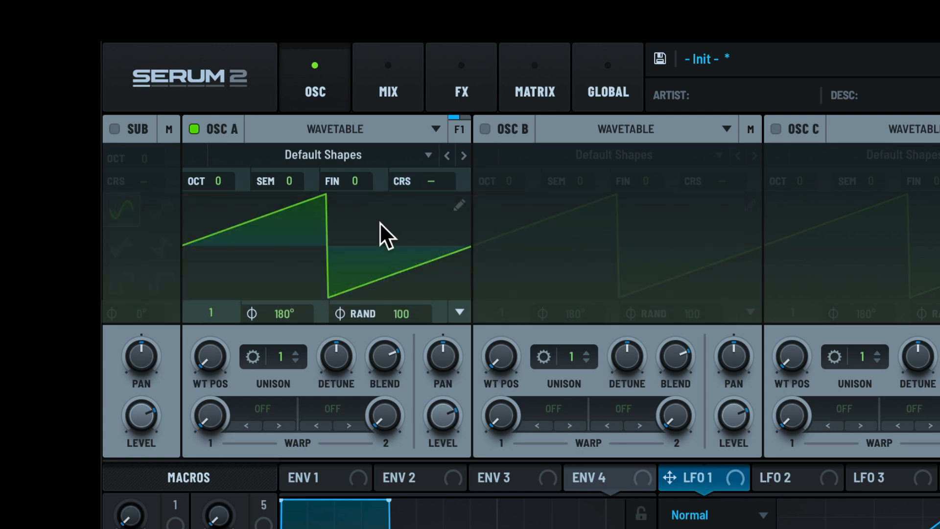
Step: In oscillator A's routing options, try the filter balance fully toward filter 2 and return it to filter 1
click(457, 130)
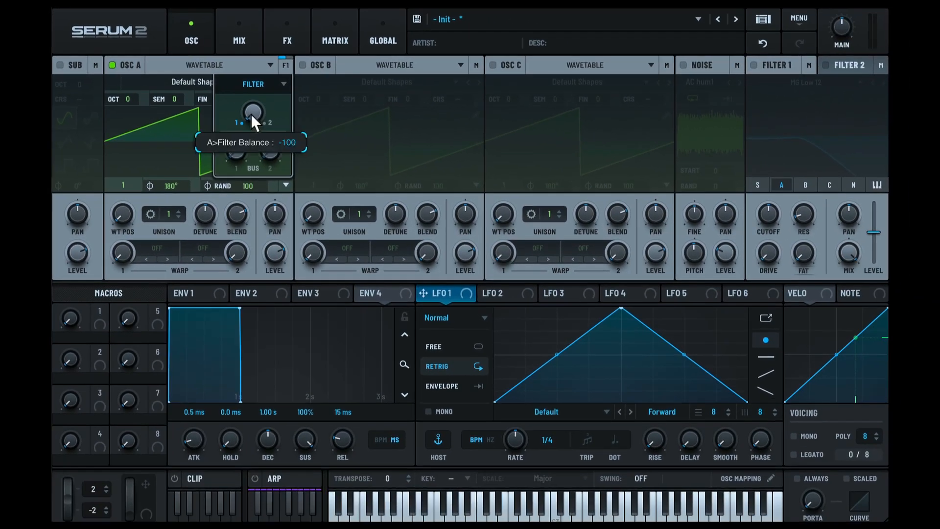
drag(303, 143, 311, 11)
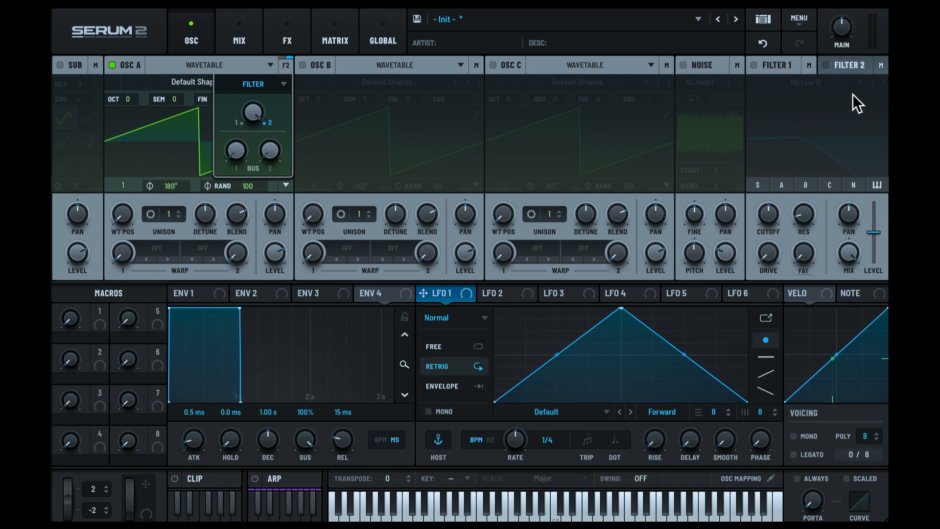
drag(260, 109, 261, 279)
Step: Try raising oscillator A's bus 1 send, view it in the mixer, and reset the send
drag(236, 152, 265, 72)
click(239, 37)
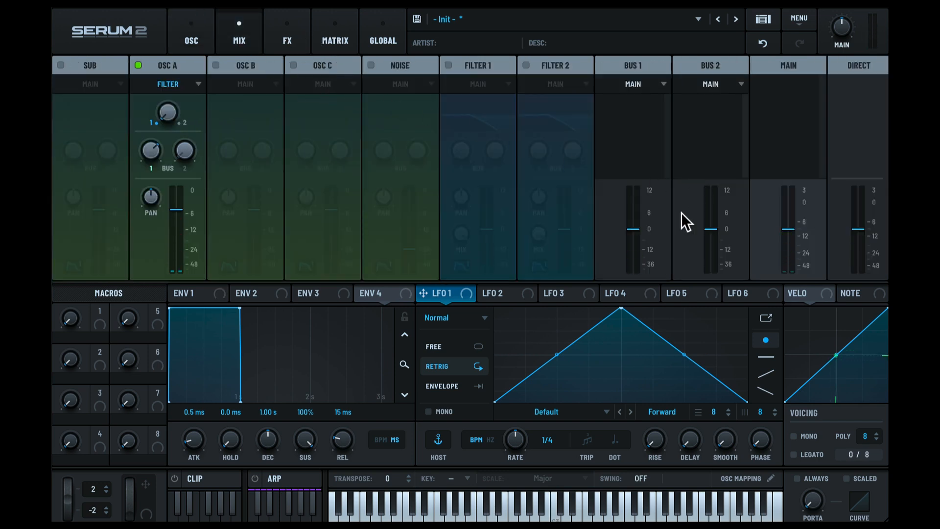
click(191, 34)
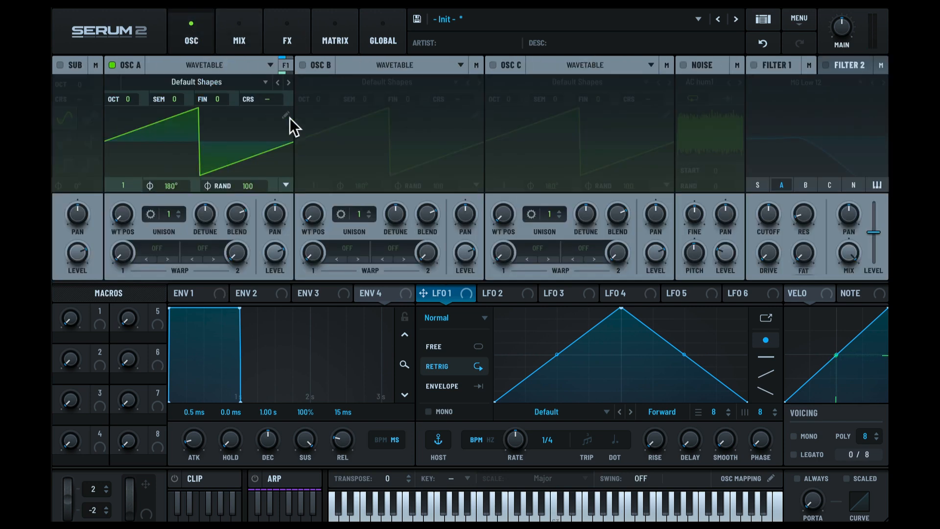
click(284, 65)
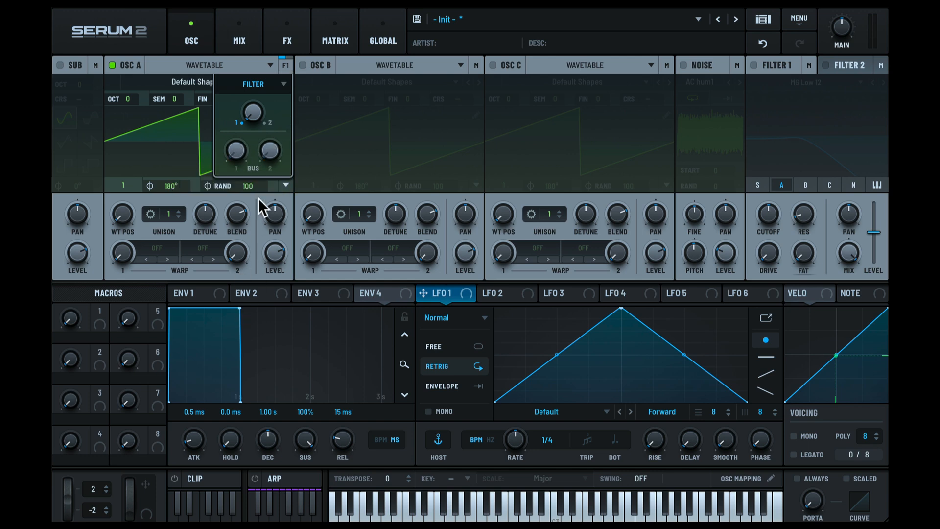
Step: Try oscillator A's bus 2 send at 64%, check its signal in the mixer, and reset the send
mouse_move(272, 138)
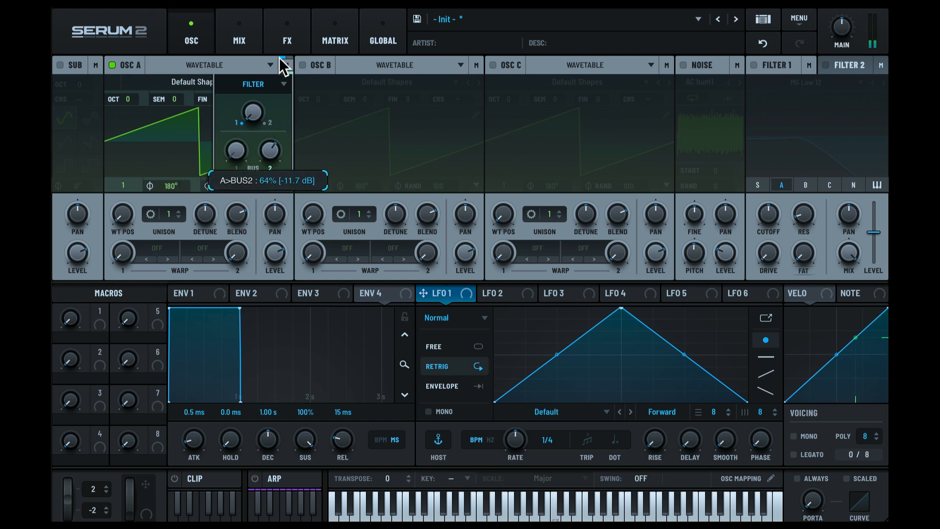
click(259, 42)
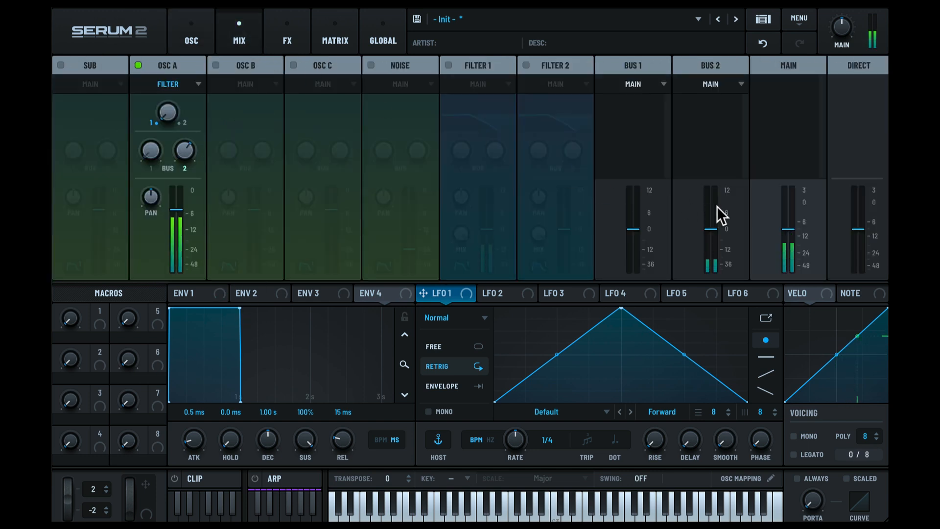
click(198, 37)
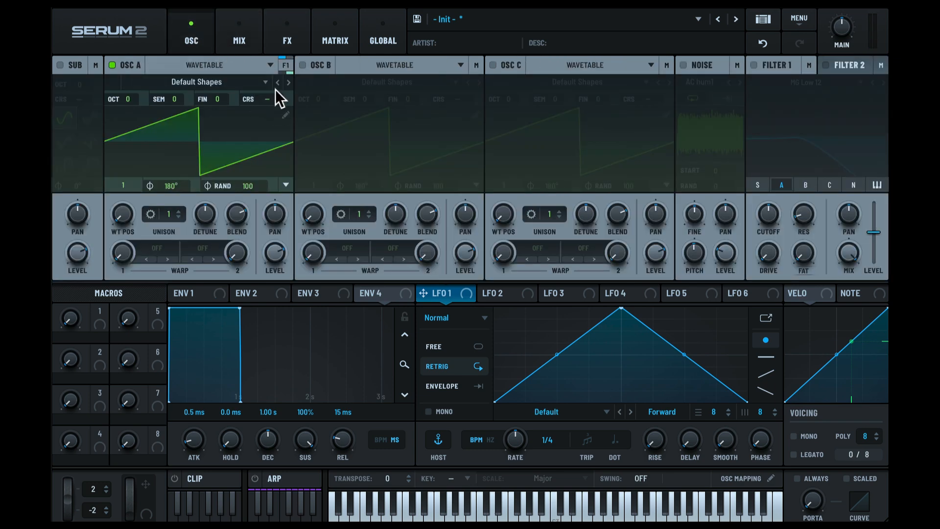
click(285, 66)
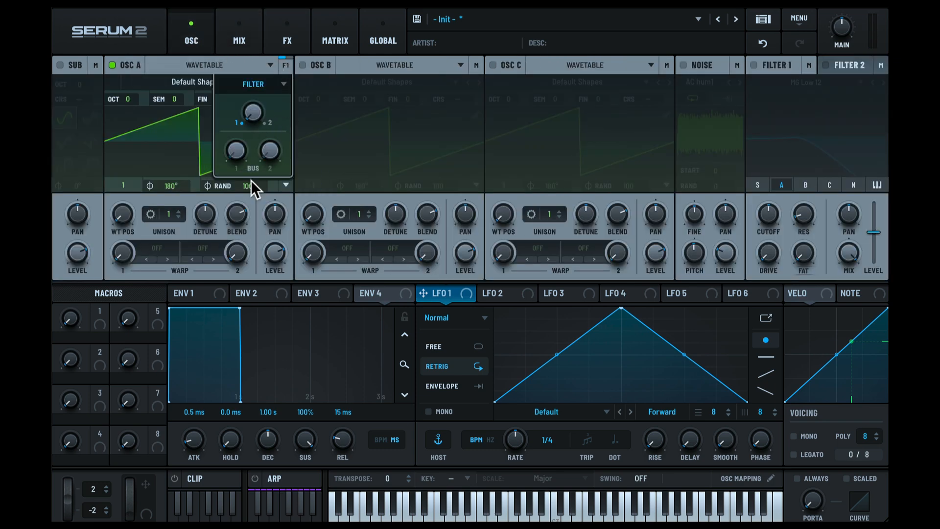
Step: Route oscillator A's output to Main and look at the Main effects rack
click(269, 85)
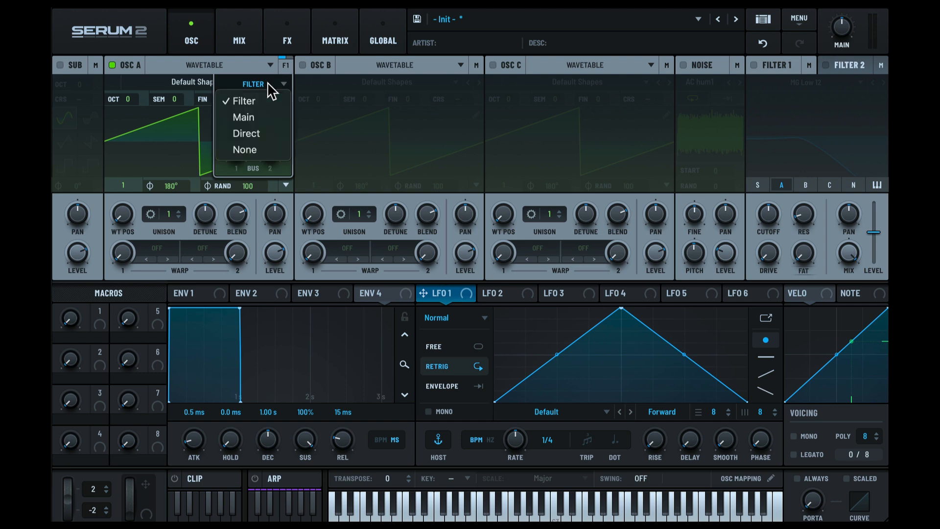
click(247, 101)
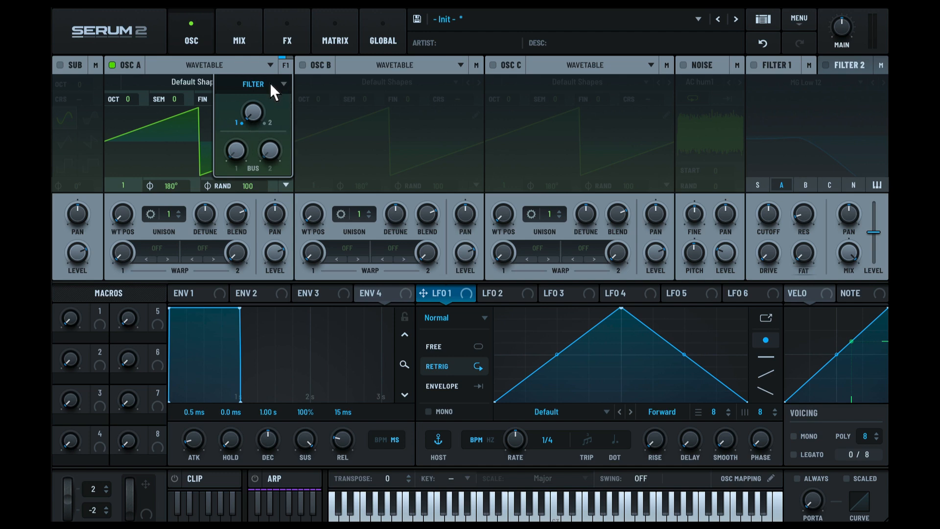
click(271, 85)
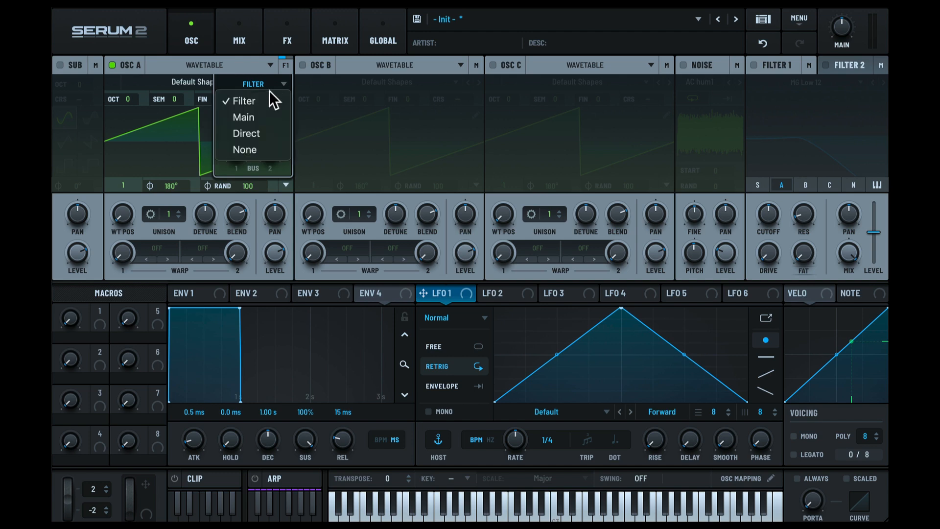
click(259, 115)
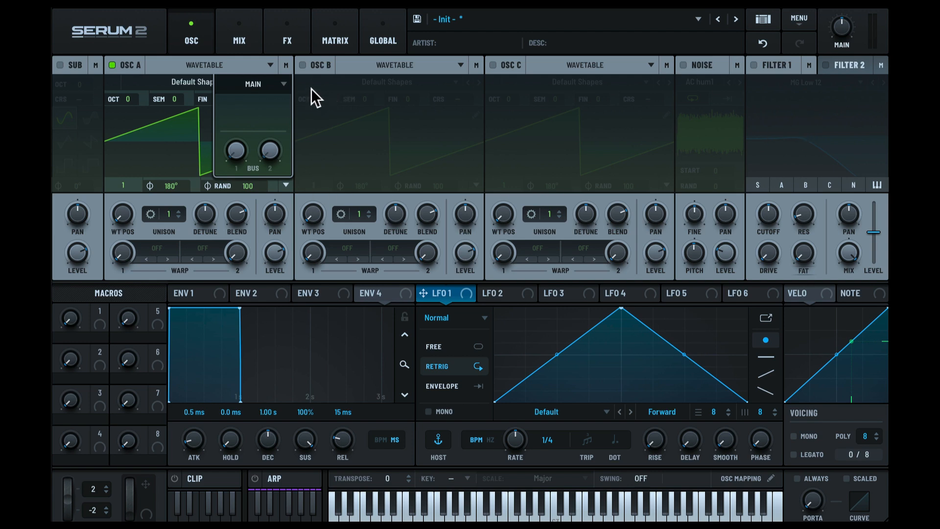
click(280, 36)
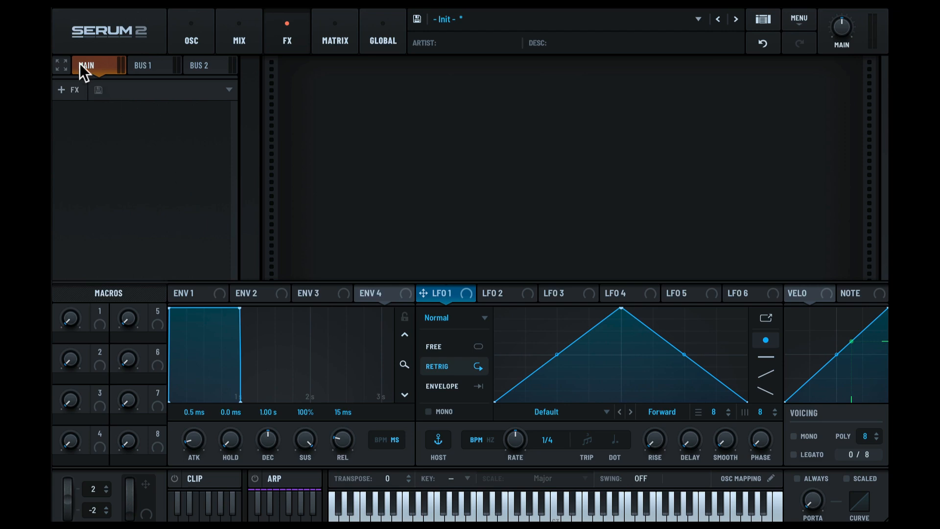
click(193, 32)
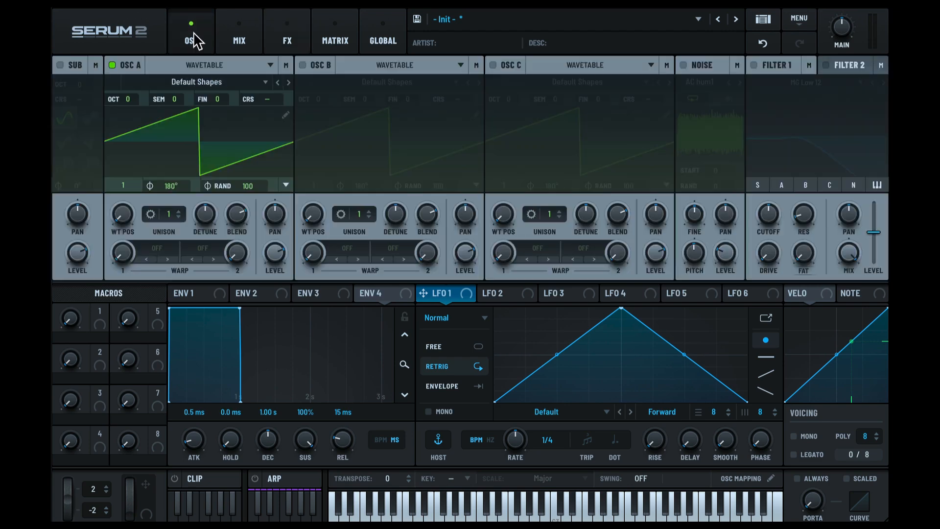
Step: Route oscillator A's output to Direct and view the effects racks that this routing bypasses
click(284, 66)
click(271, 84)
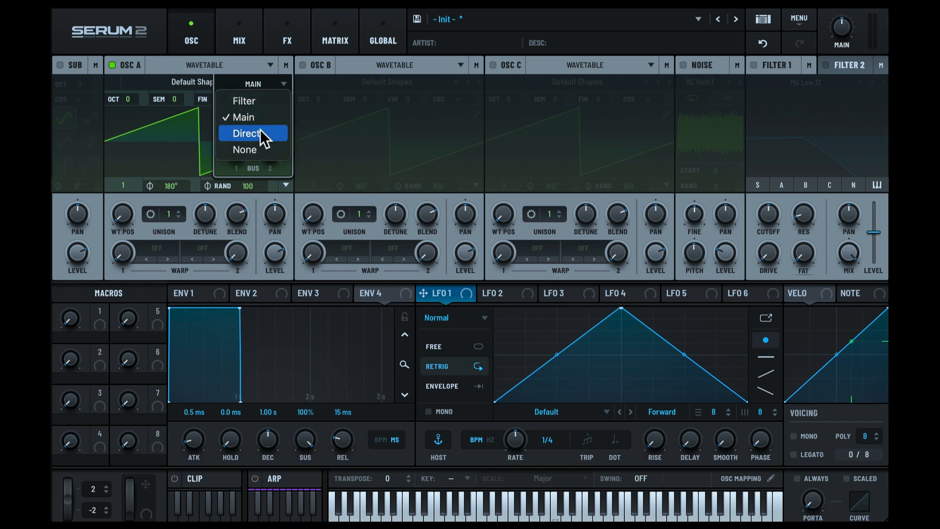
click(264, 135)
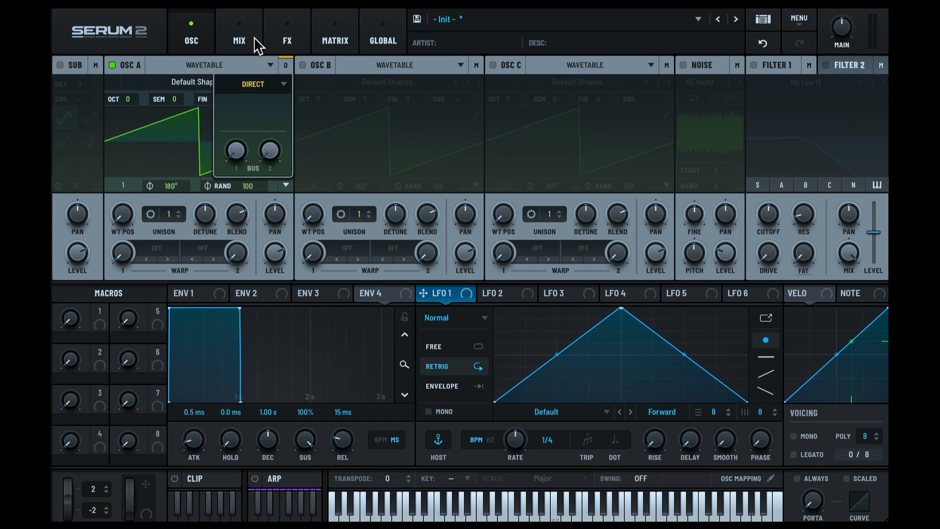
click(282, 35)
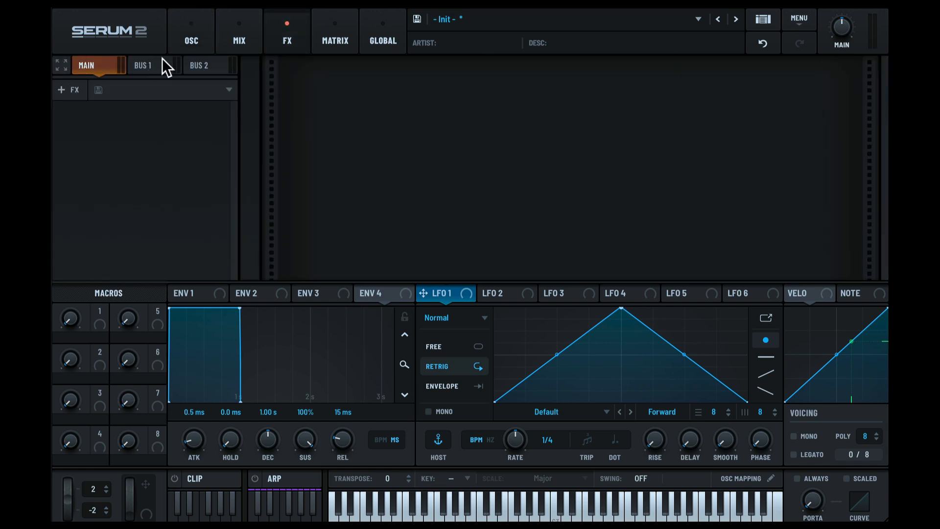
Step: View the Direct channel in the mixer and route oscillator A's output to None
click(235, 36)
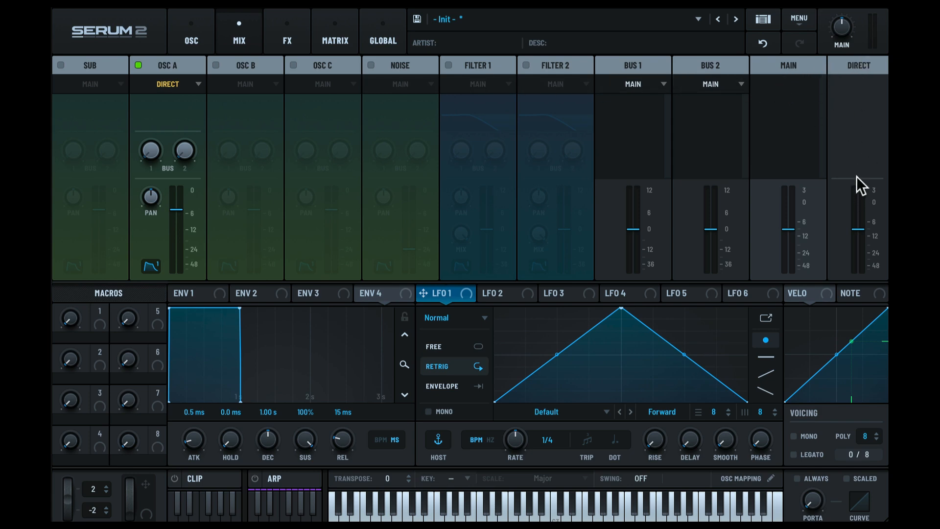
click(188, 39)
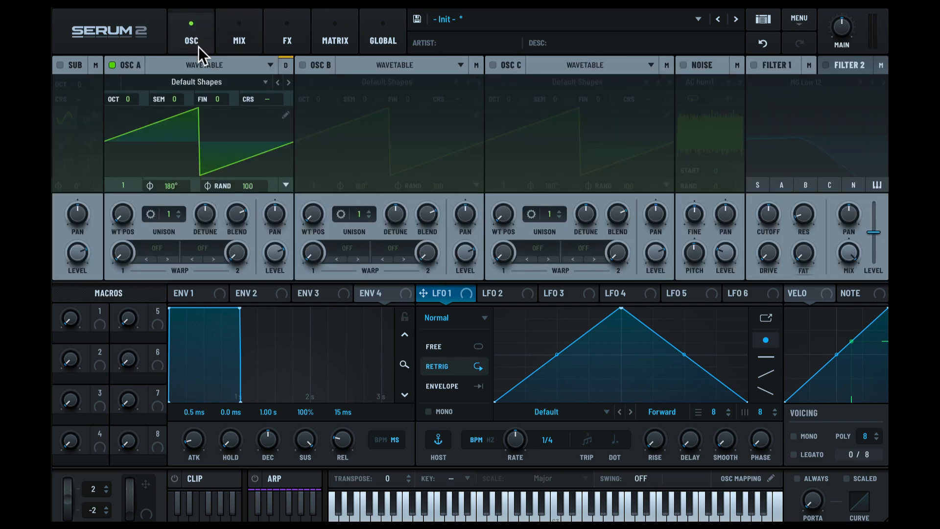
click(286, 65)
click(277, 88)
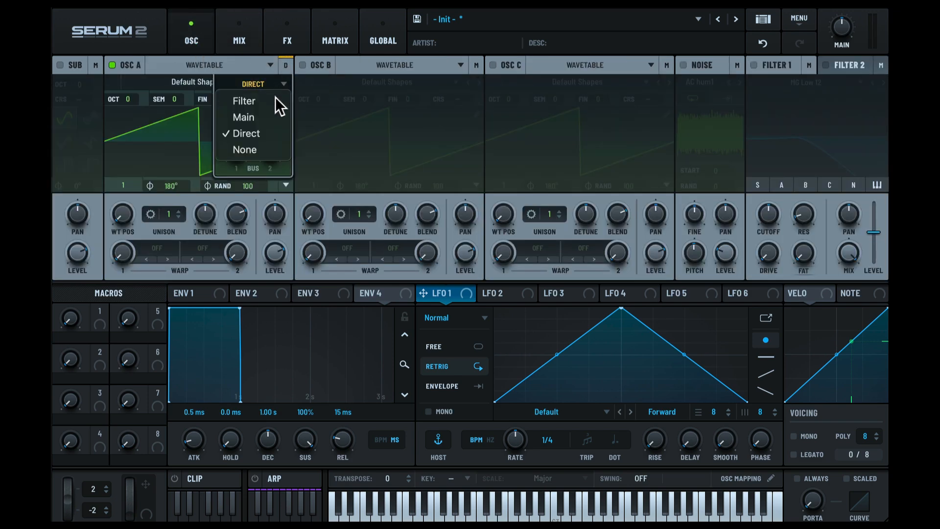
click(255, 148)
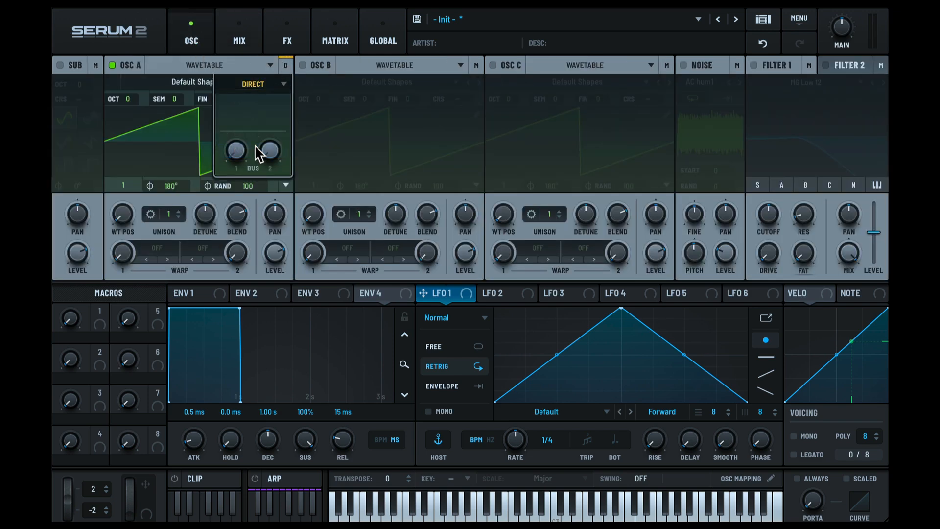
click(268, 82)
click(260, 81)
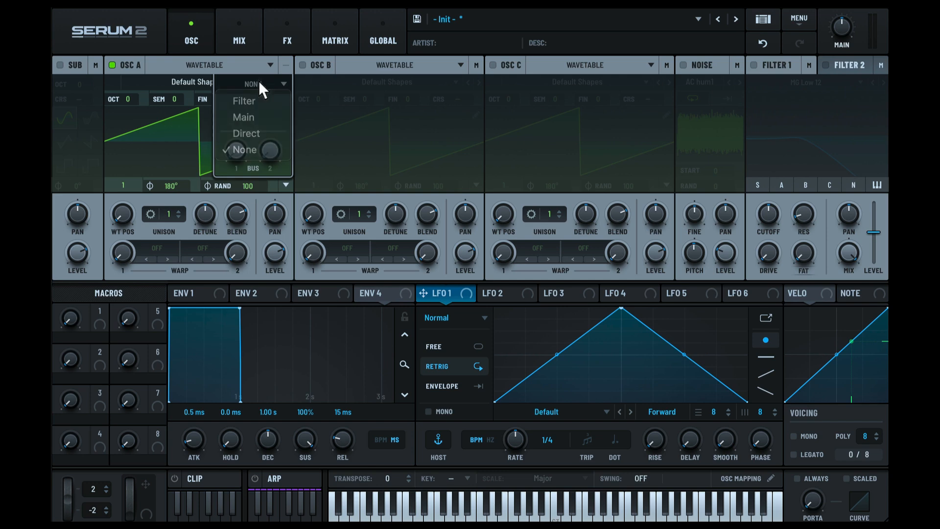
Step: Toggle oscillator A's waveform display to 3D and back, and review its output routing and bus send options
click(155, 118)
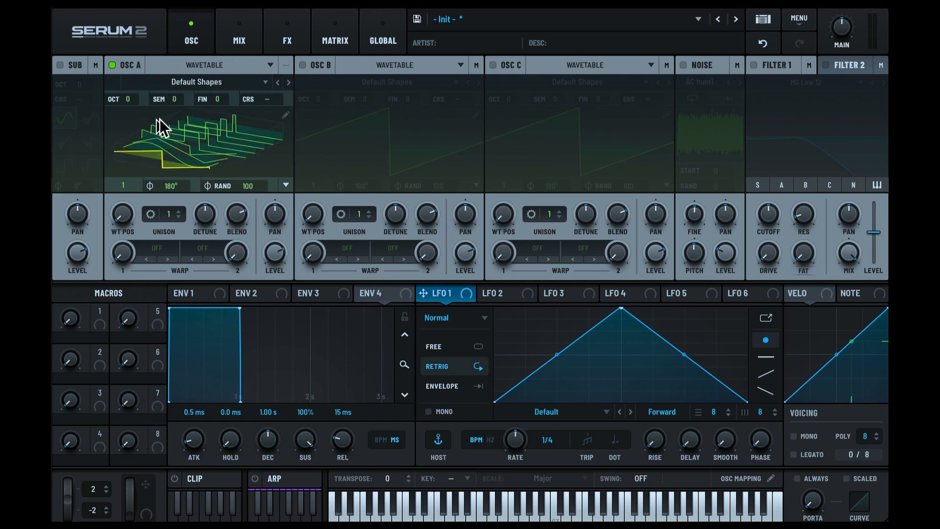
click(230, 125)
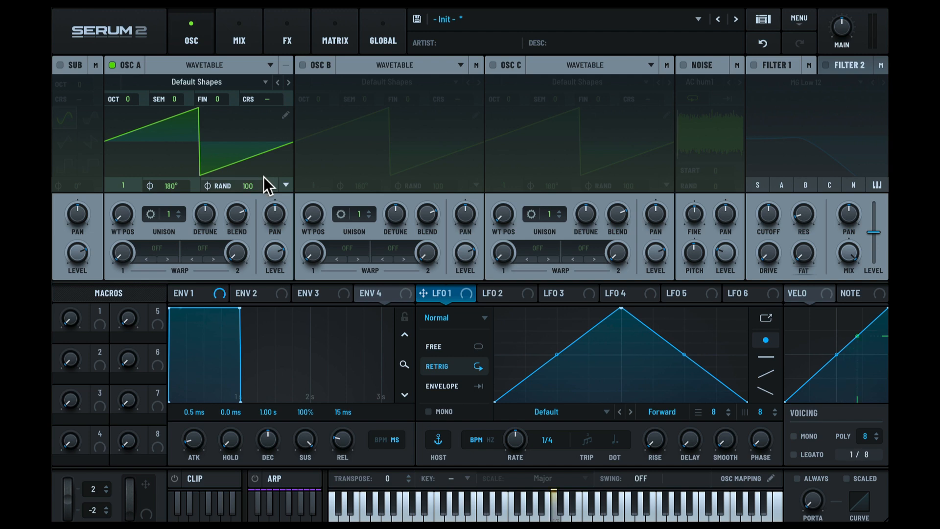
click(286, 66)
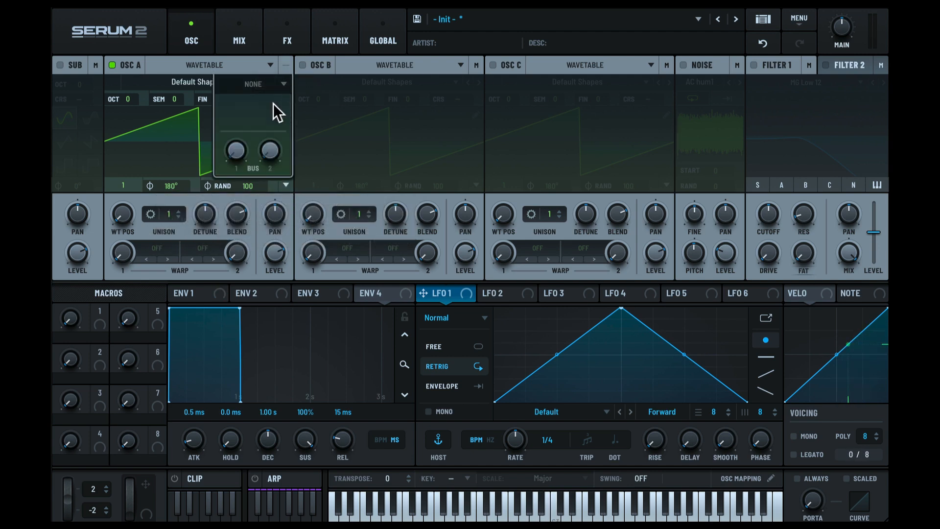
click(251, 81)
click(271, 79)
click(283, 61)
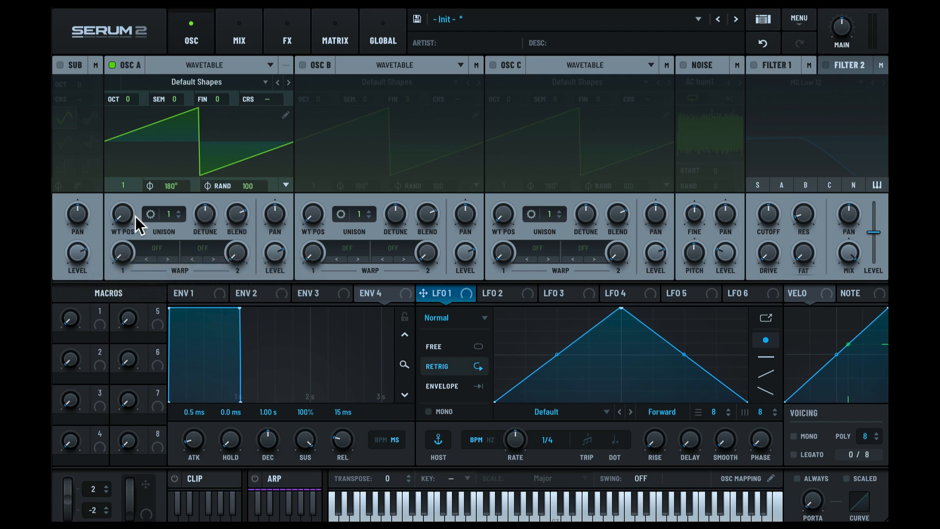
Step: Switch oscillator A to Granular to view its unison settings, and return it to Wavetable
click(224, 63)
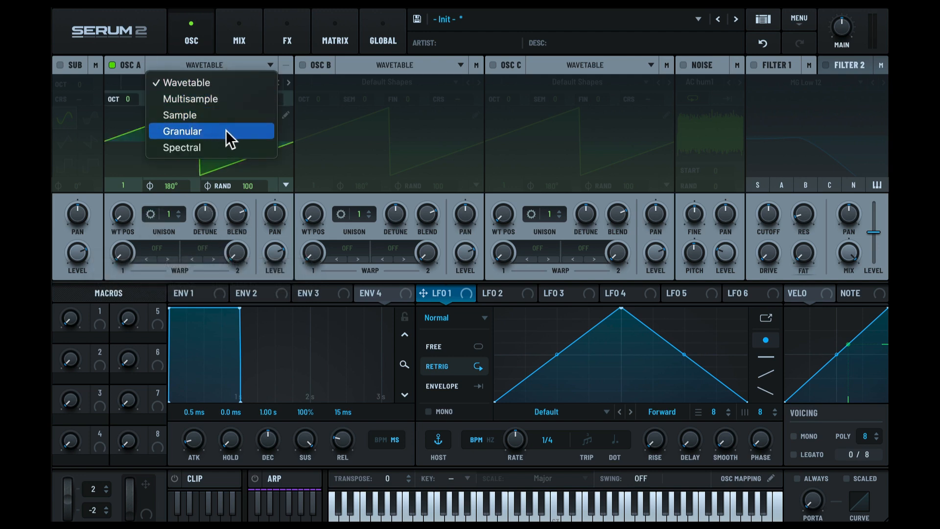
click(253, 140)
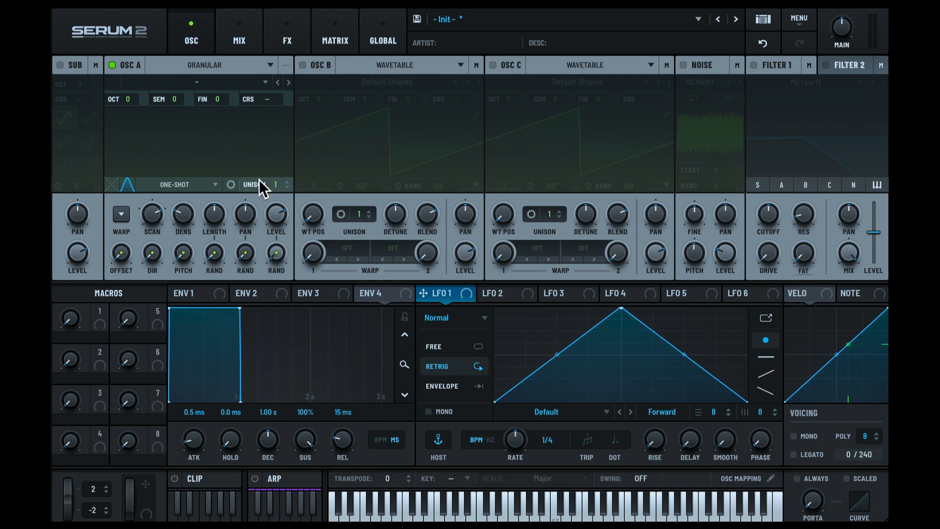
click(230, 184)
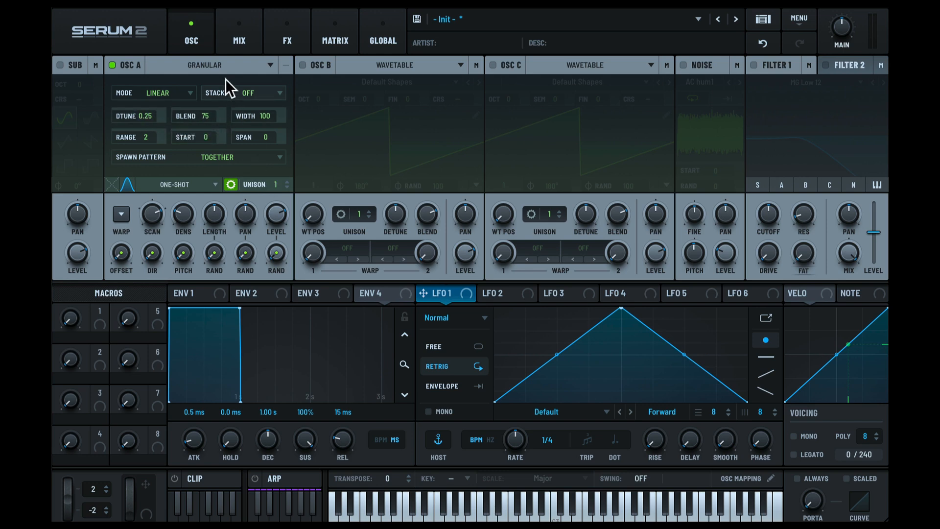
click(225, 64)
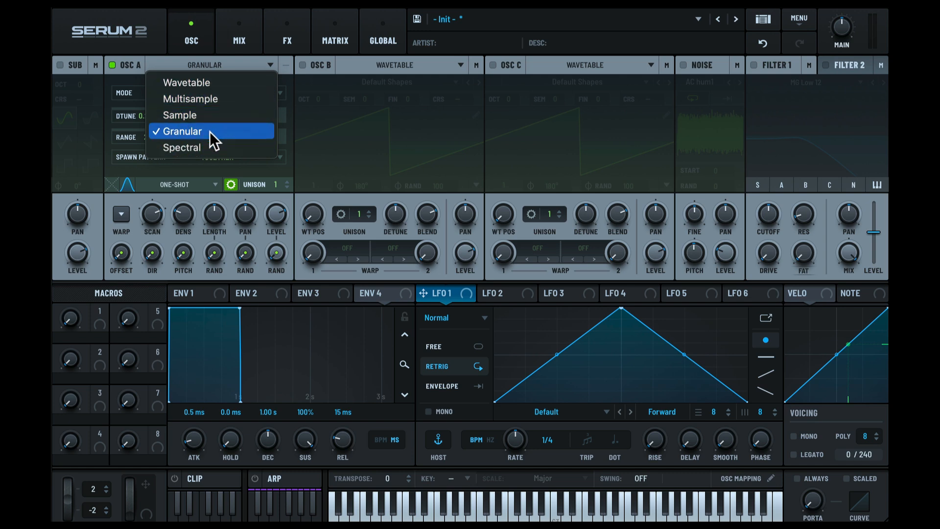
click(207, 83)
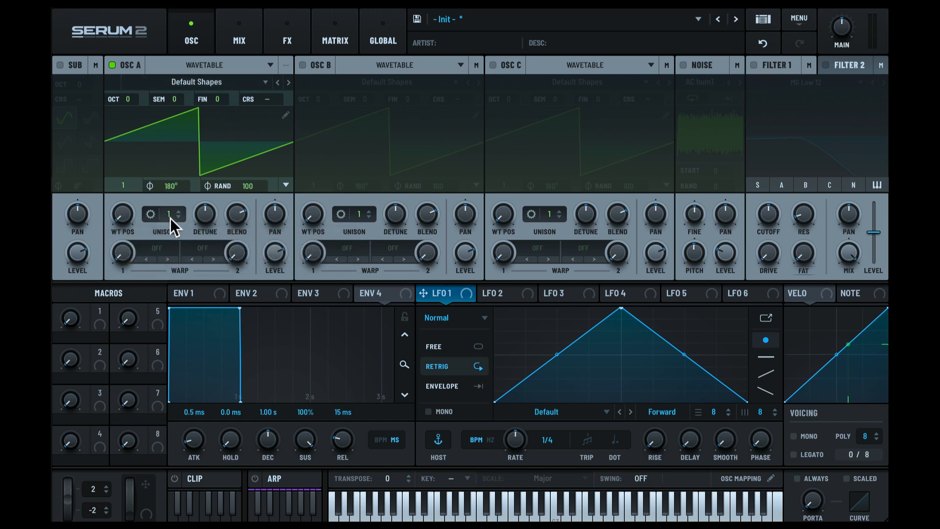
Step: Set oscillator A's unison to 7 voices and lower its unison detune
drag(168, 211, 175, 149)
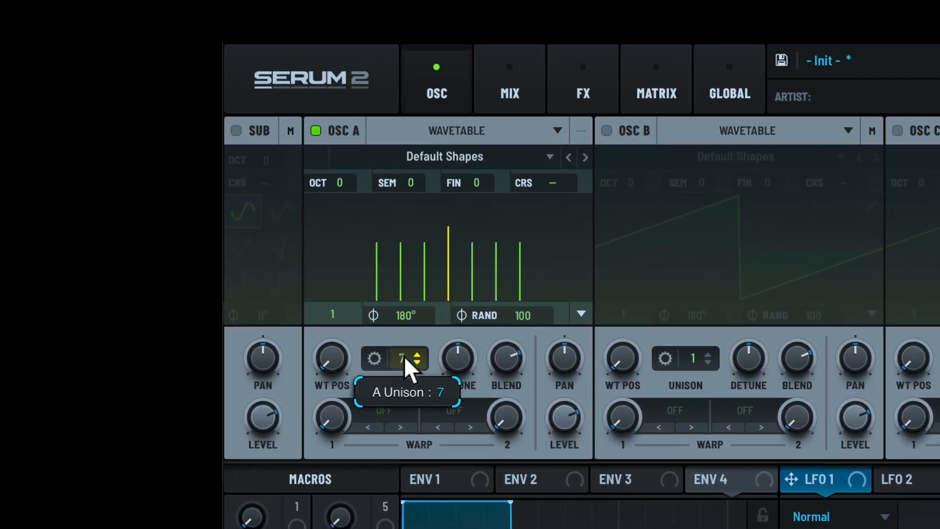
drag(404, 356, 434, 387)
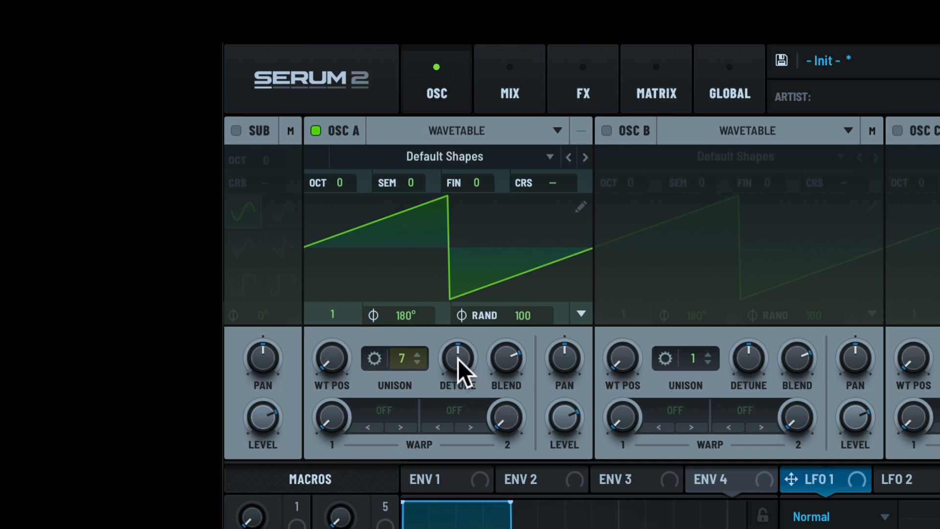
mouse_move(461, 373)
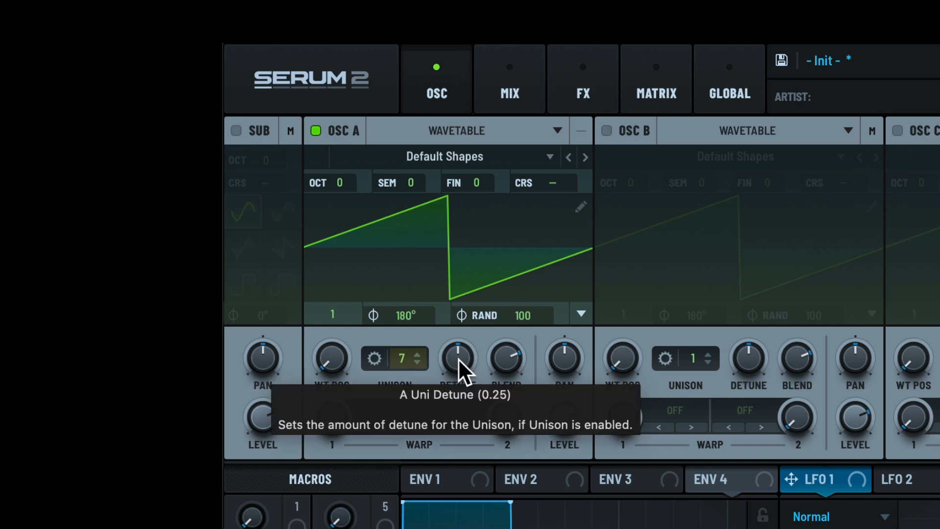
drag(458, 358, 460, 419)
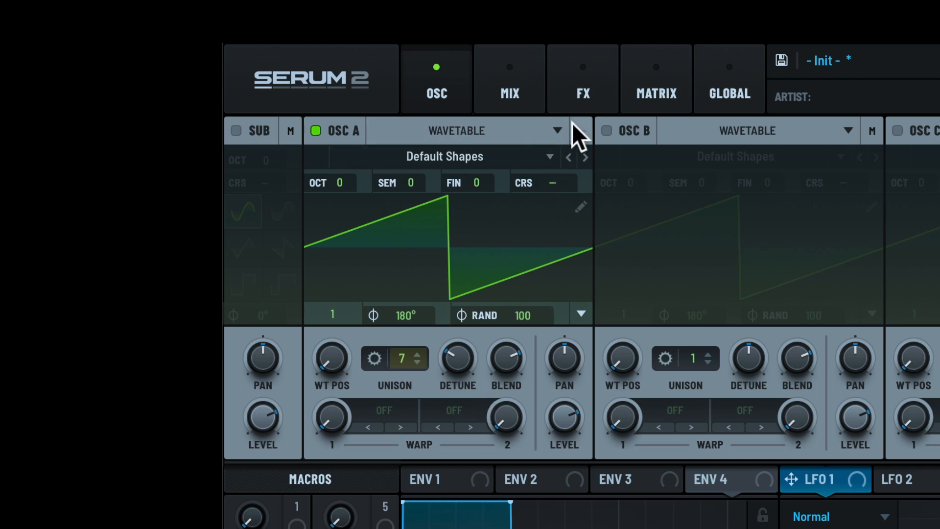
Step: Route oscillator A's output to Filter and lower its unison detune to about 0.02
click(577, 135)
click(556, 157)
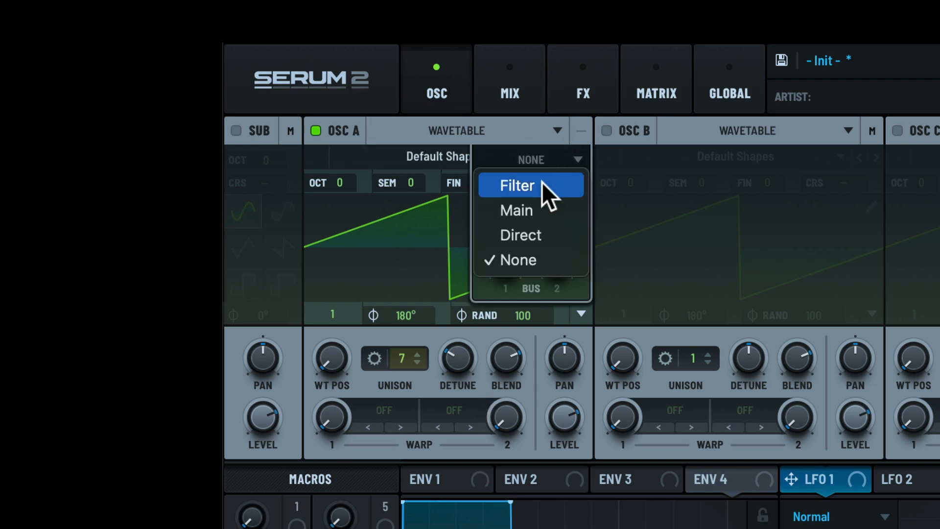
click(542, 182)
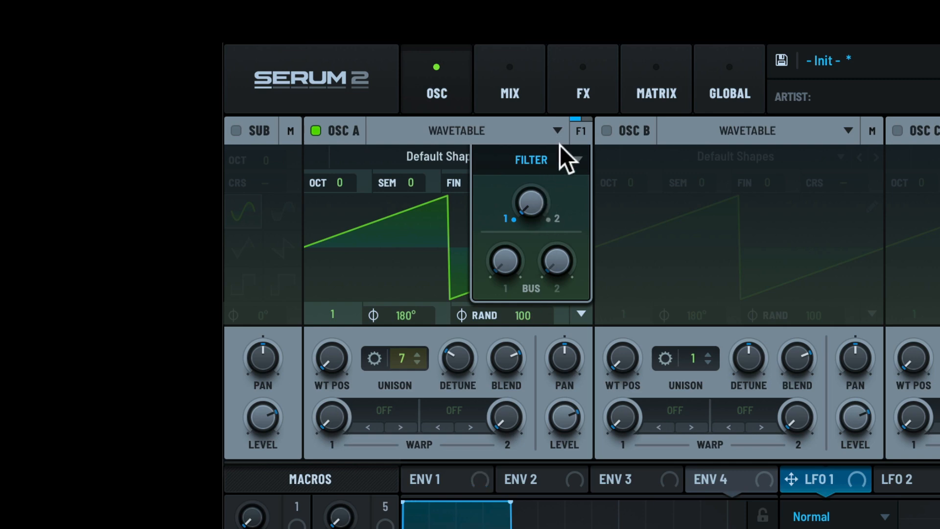
click(580, 130)
drag(454, 360, 460, 399)
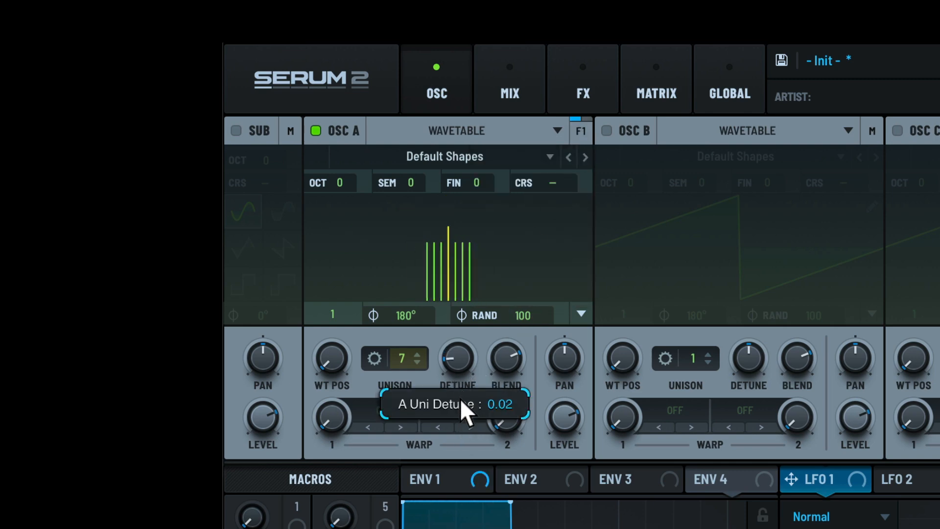
drag(454, 357, 470, 389)
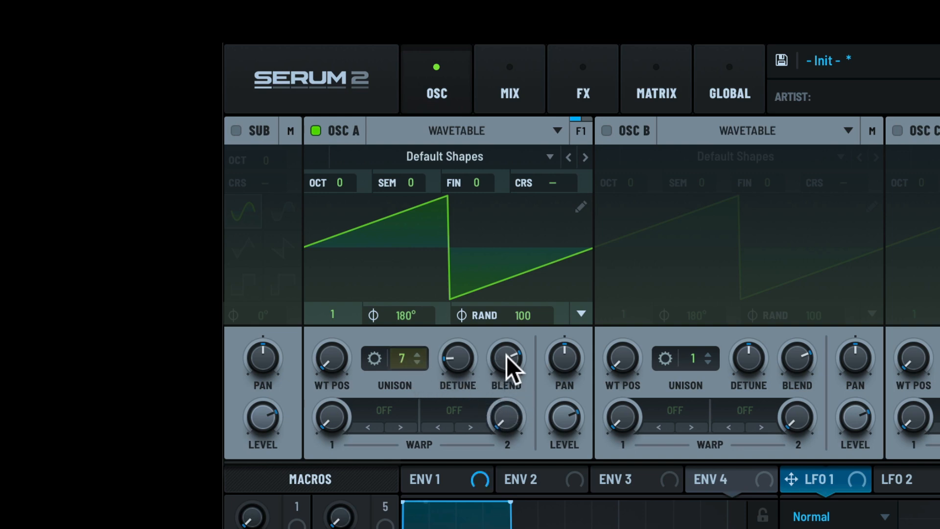
Step: Try oscillator A's unison blend at 0 and at 100, and leave it near the middle
drag(505, 355, 464, 297)
drag(510, 360, 511, 528)
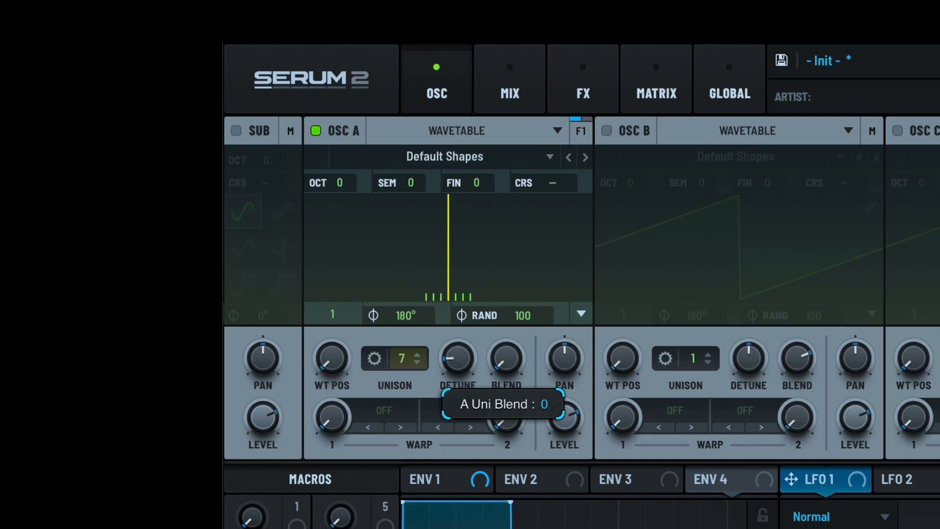
drag(511, 528, 513, 310)
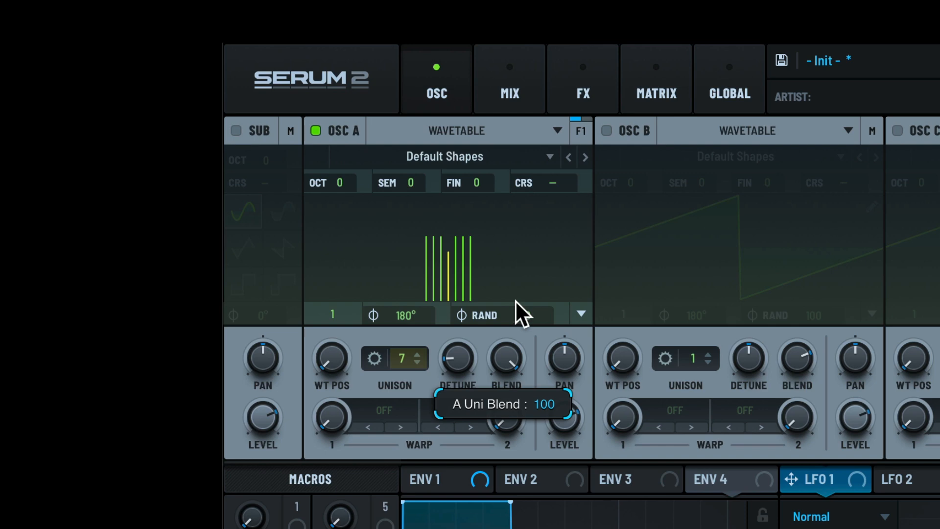
drag(514, 300, 510, 441)
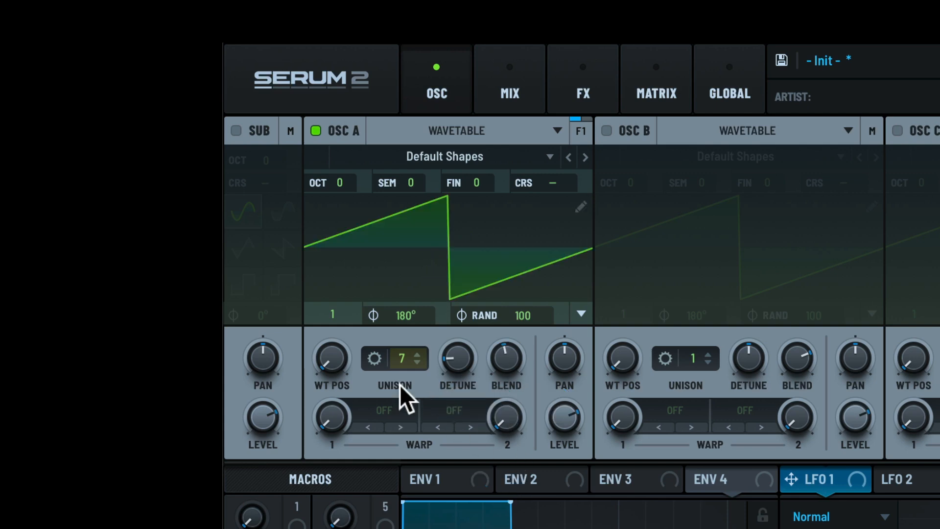
Step: Open oscillator A's unison settings, raise the detune to 0.23, and compare a width of 0 with 100
click(375, 357)
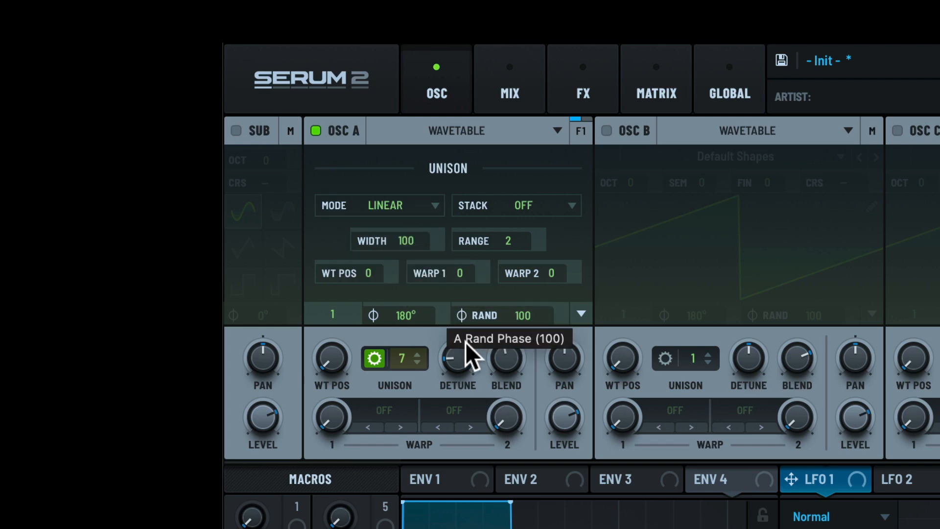
drag(461, 355, 441, 347)
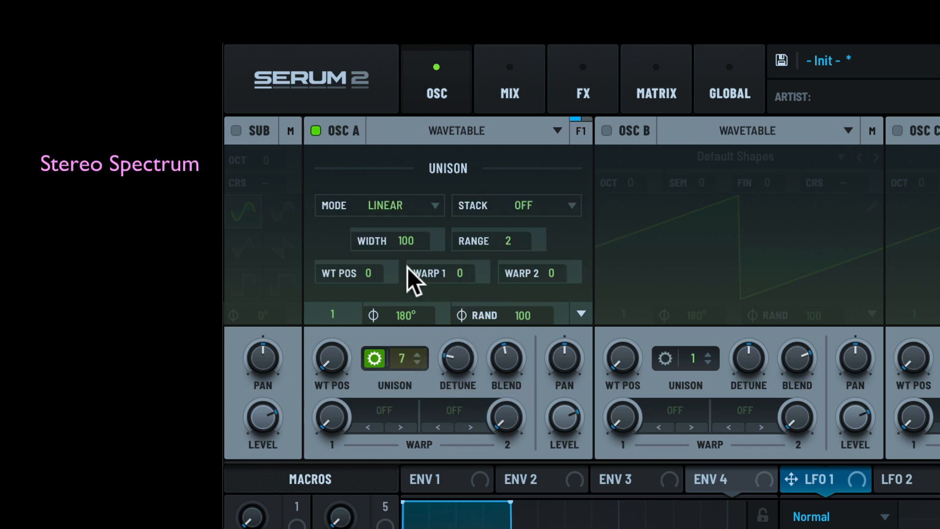
drag(403, 239, 456, 329)
mouse_move(458, 361)
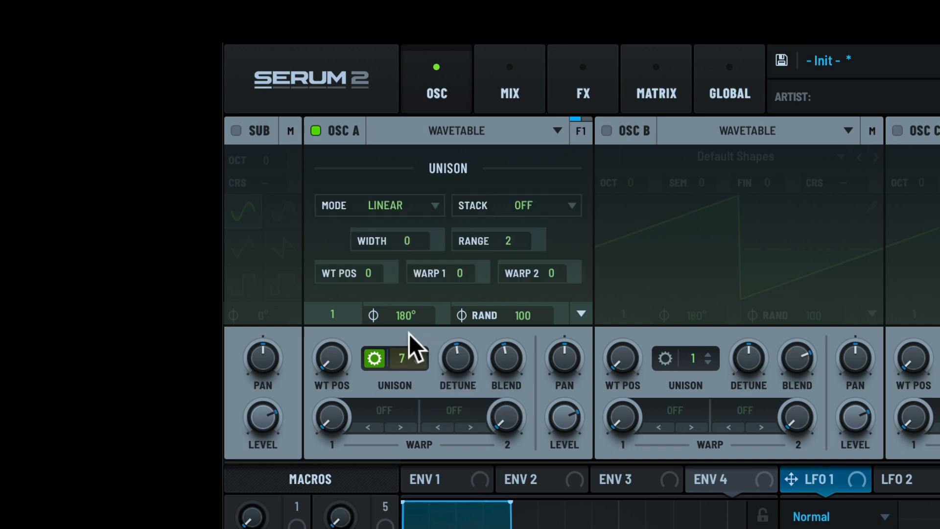
drag(403, 249, 427, 49)
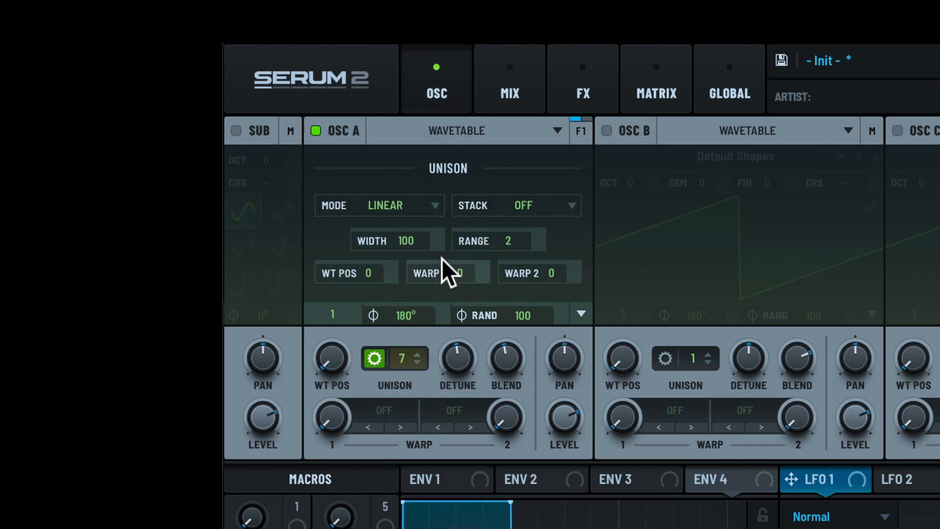
Step: Try the Super unison mode on oscillator A while varying the detune
click(409, 205)
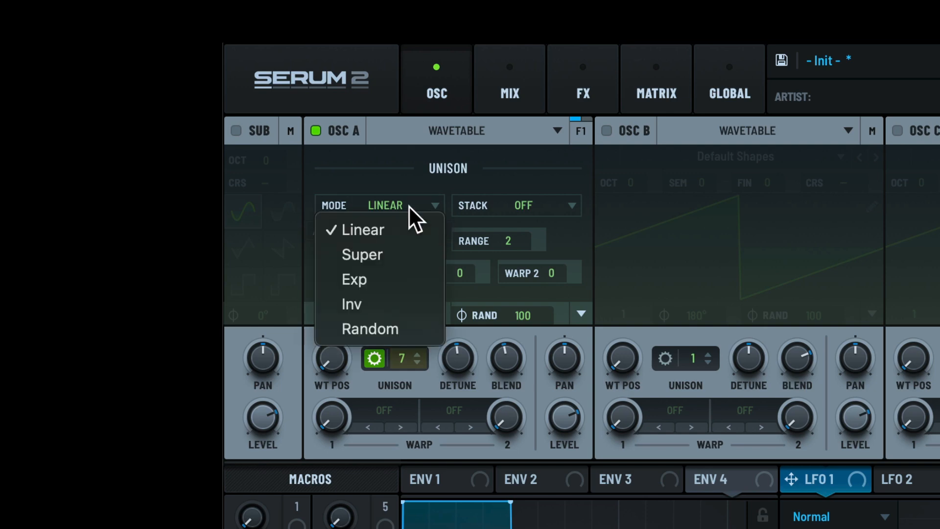
click(388, 253)
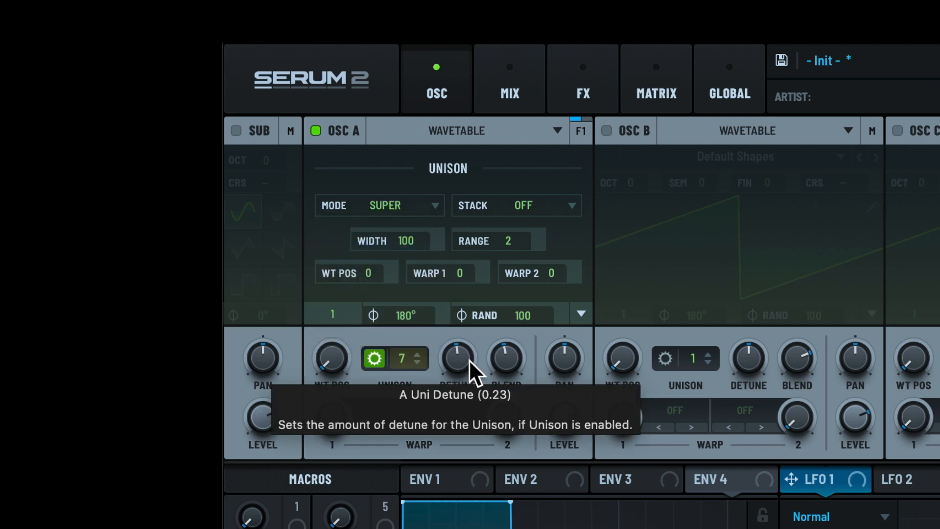
mouse_move(470, 359)
mouse_down()
mouse_move(453, 359)
mouse_move(463, 303)
mouse_move(465, 374)
mouse_move(457, 315)
mouse_move(456, 349)
mouse_up()
Step: Try the Exp unison mode on oscillator A while varying the detune
click(397, 205)
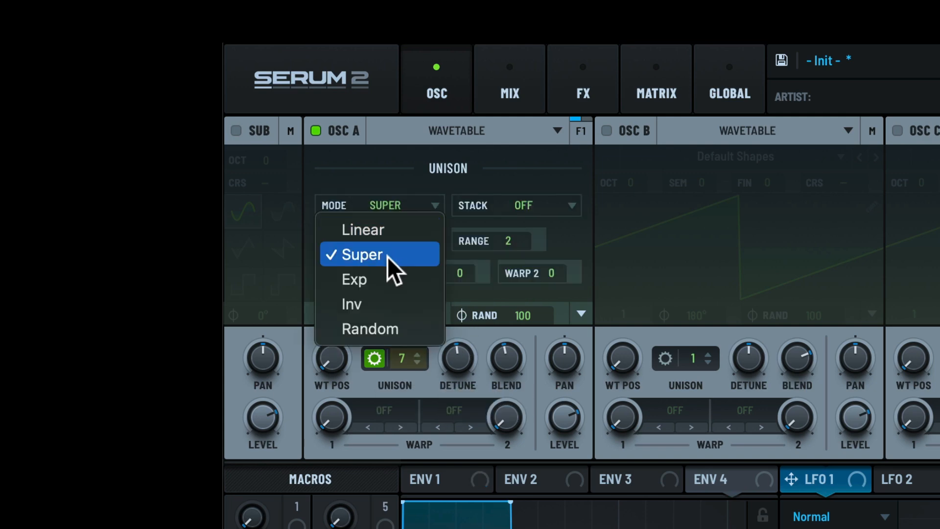
click(377, 278)
drag(451, 360, 468, 381)
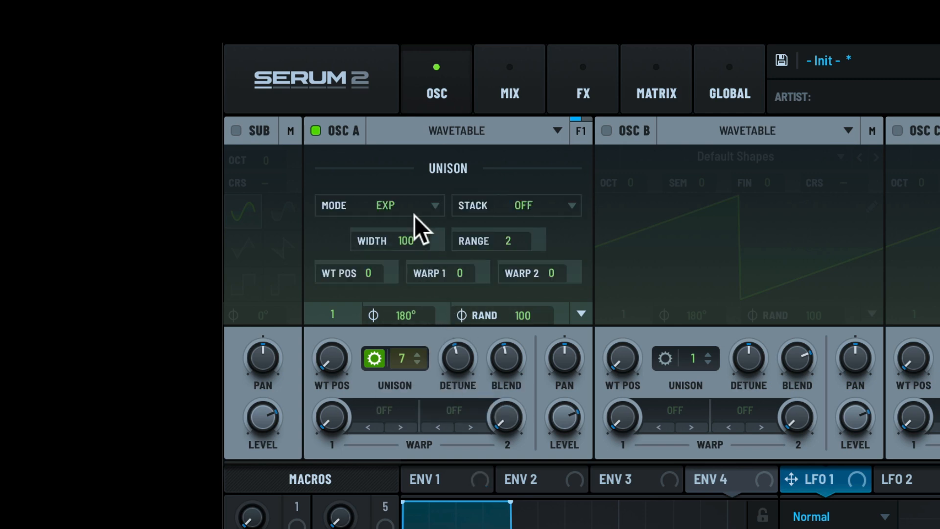
Step: Set oscillator A's unison mode to Inv and lower the detune
click(405, 205)
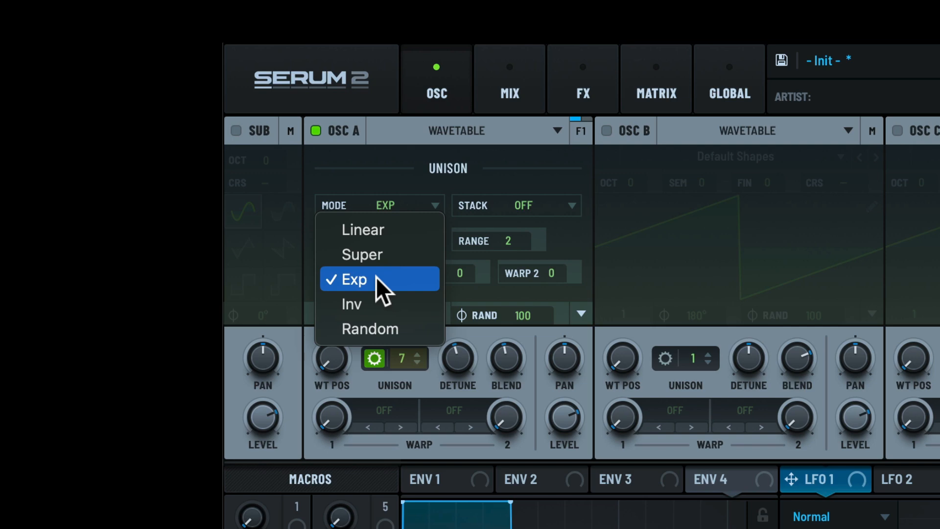
click(385, 303)
drag(457, 358, 457, 399)
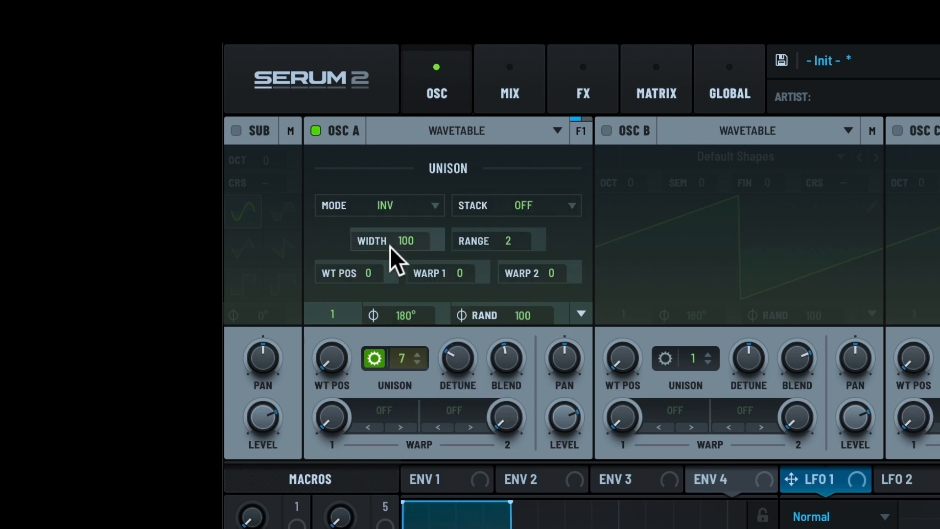
Step: Try the Random unison mode on oscillator A and bring the detune to 0.19
click(409, 205)
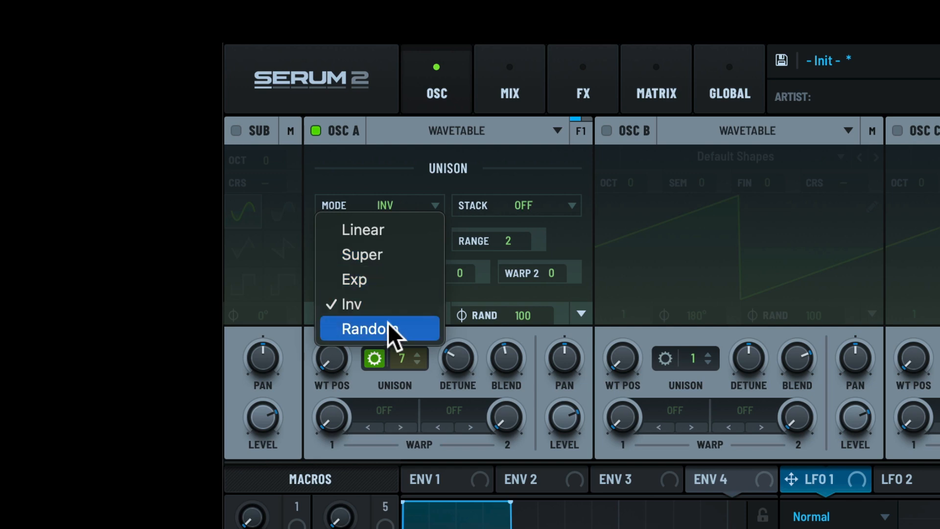
click(420, 338)
click(454, 358)
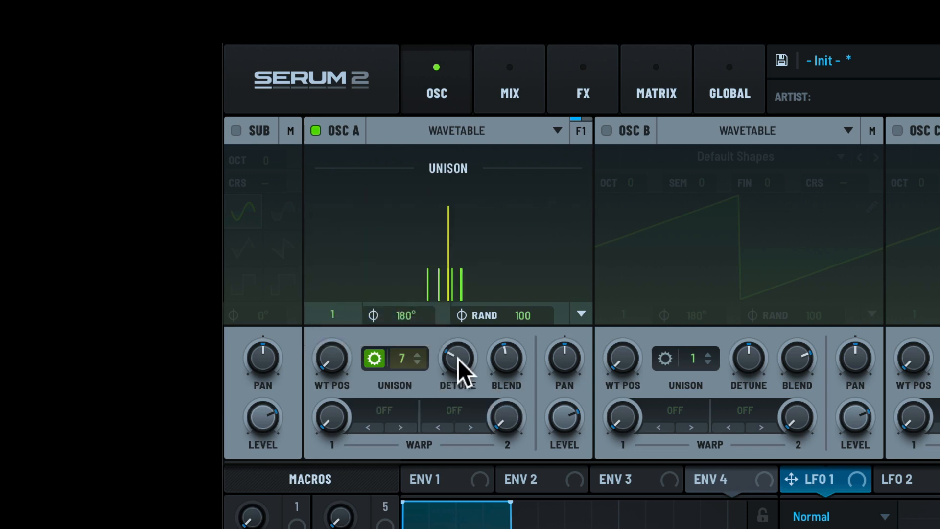
drag(455, 358, 473, 373)
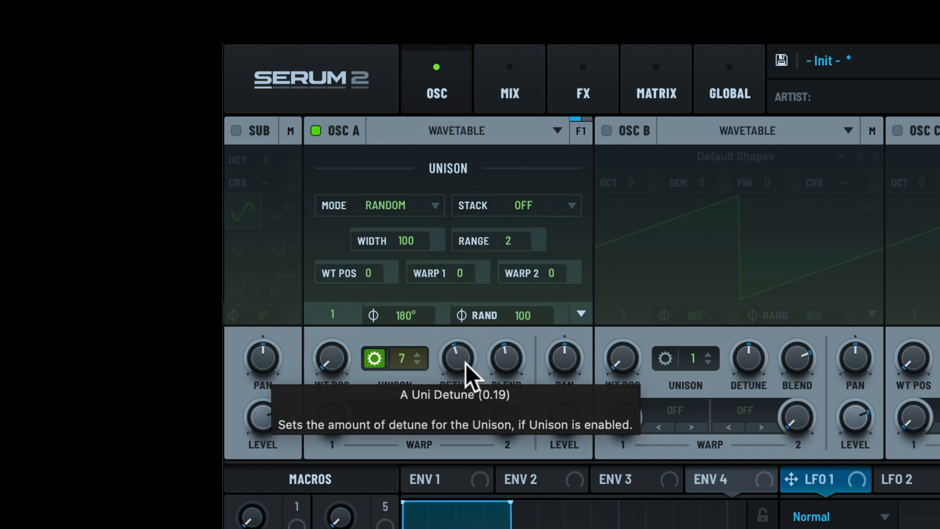
Step: Set oscillator A's unison mode to Linear, keep Stack off, and adjust the detune
click(399, 202)
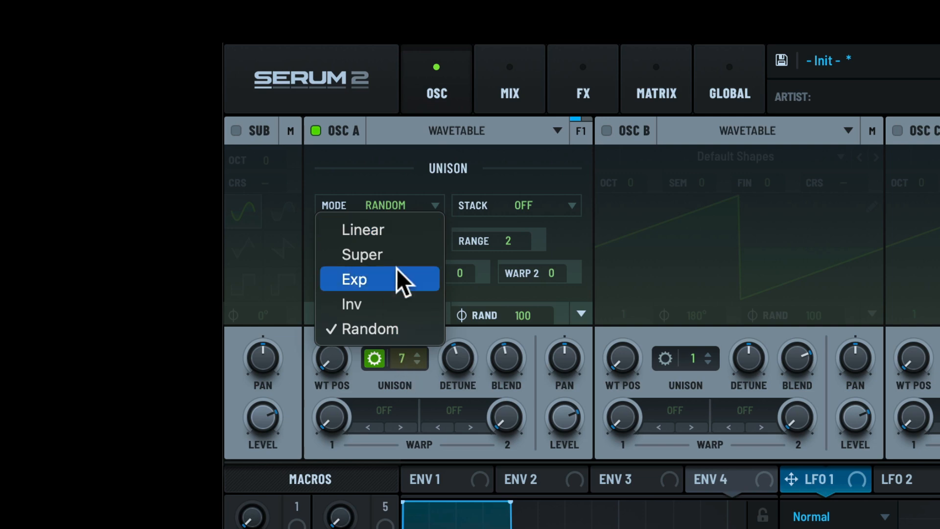
click(382, 226)
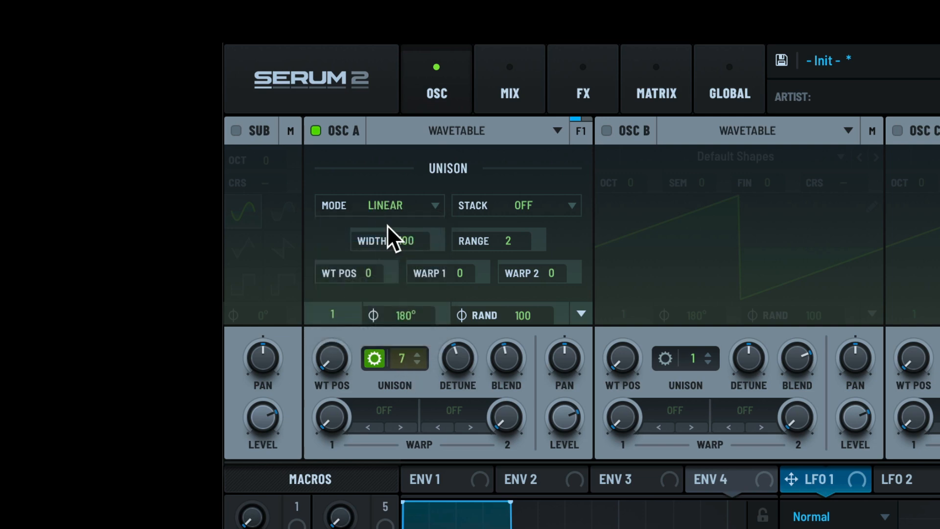
click(555, 204)
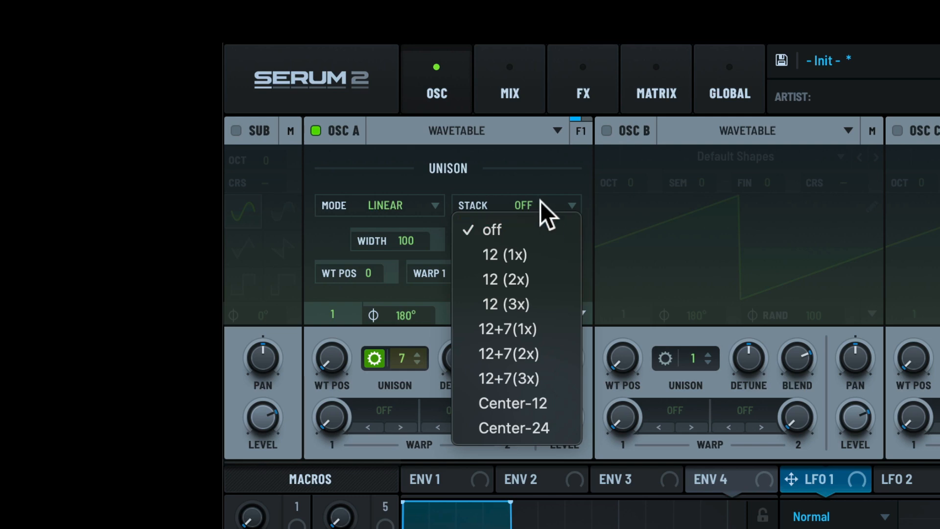
click(534, 200)
drag(460, 349, 490, 415)
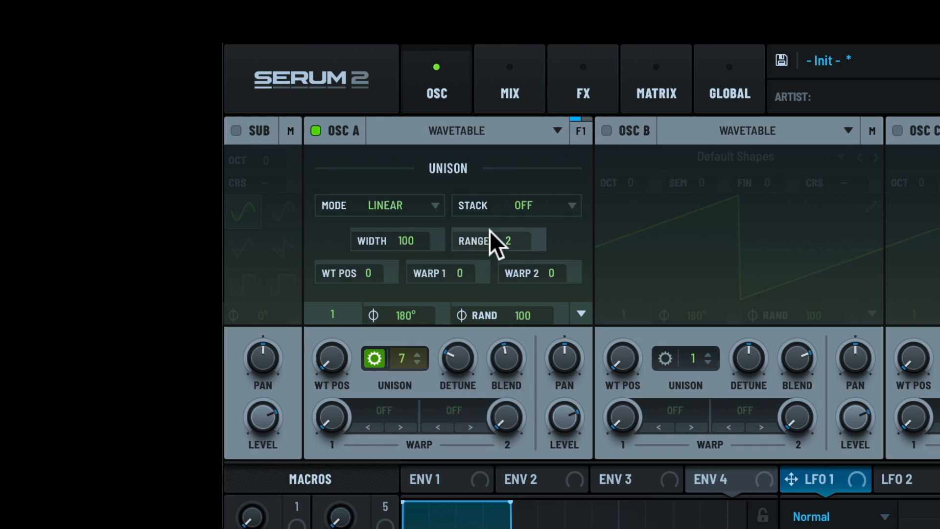
Step: Try the 12 (1x) unison stack on oscillator A while varying the detune
click(536, 205)
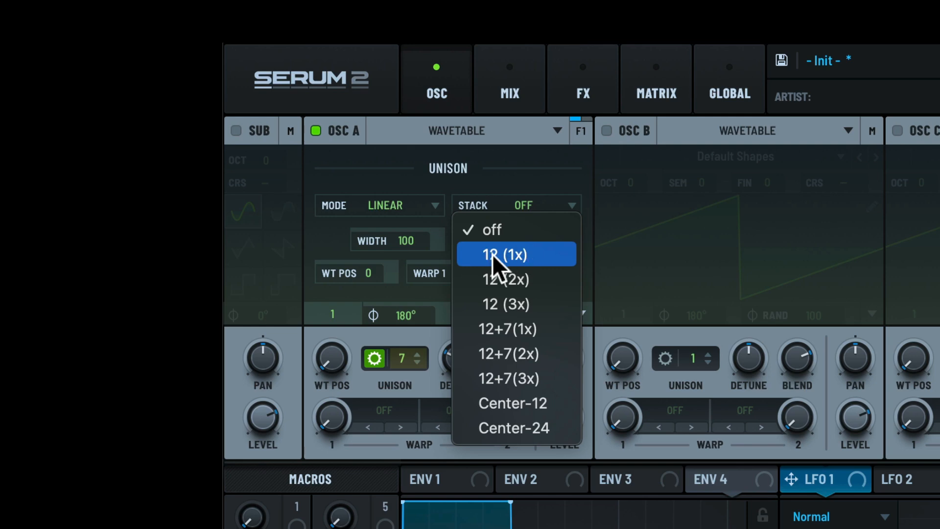
click(518, 256)
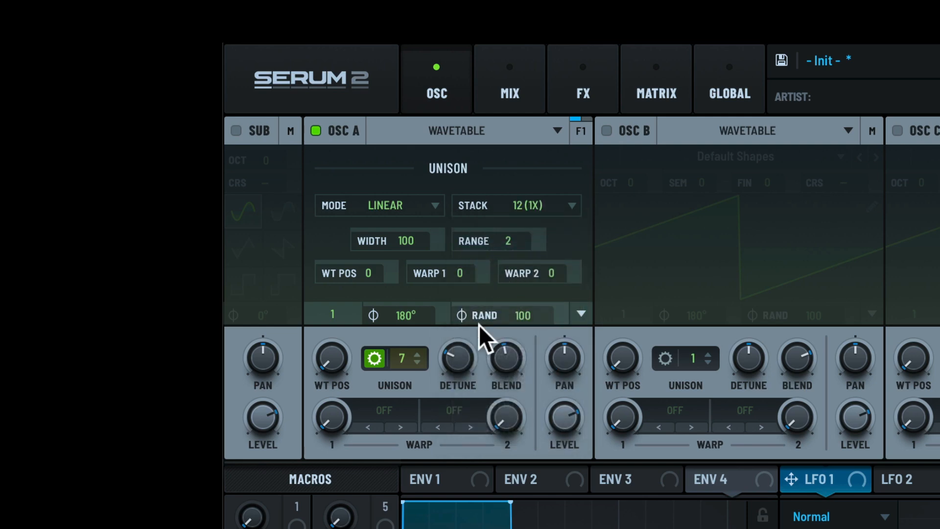
mouse_move(461, 359)
drag(460, 358, 477, 334)
mouse_move(477, 369)
mouse_down()
mouse_move(477, 386)
mouse_move(468, 375)
mouse_up()
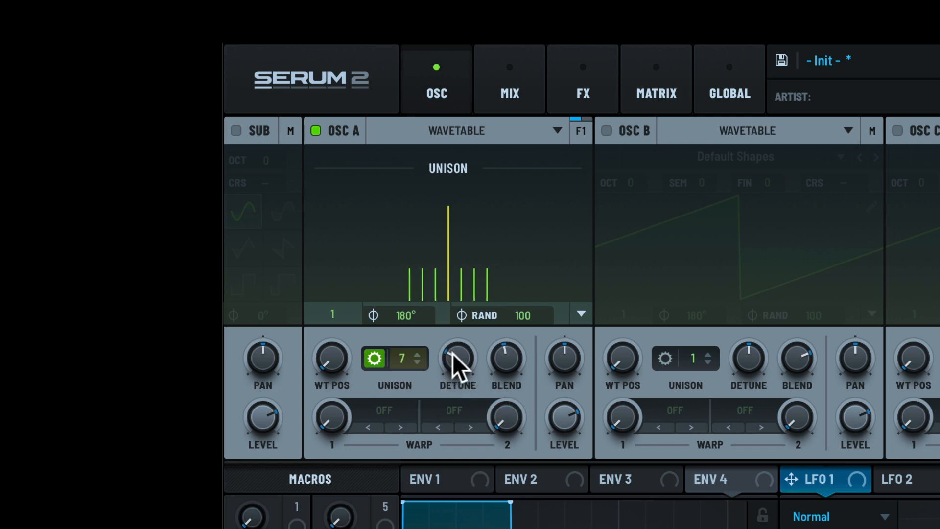
drag(457, 356, 484, 376)
Step: Compare oscillator A's unison stack set to off with 12 (1x)
click(536, 202)
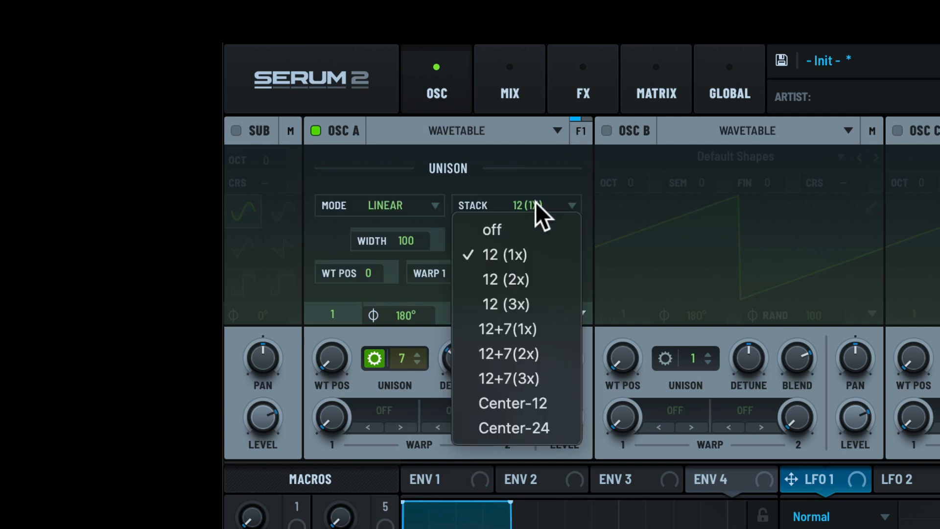
click(528, 226)
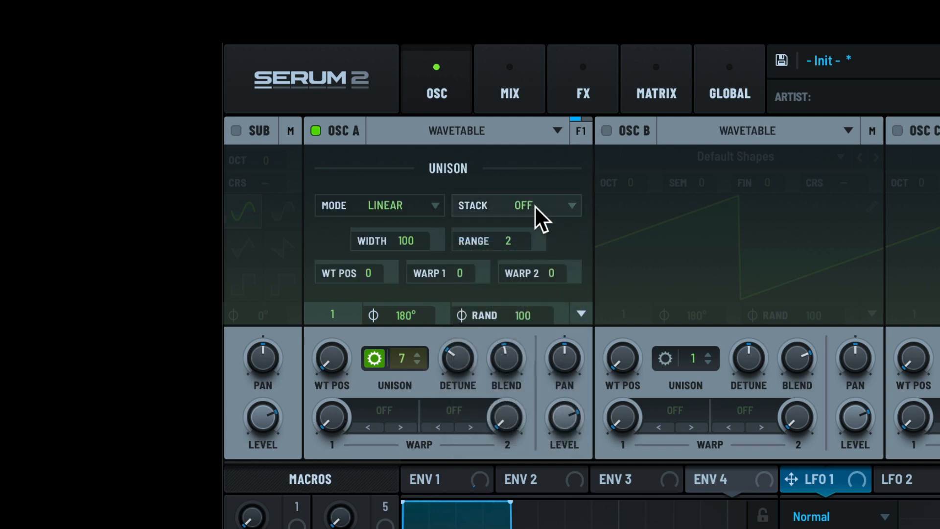
click(535, 204)
click(524, 257)
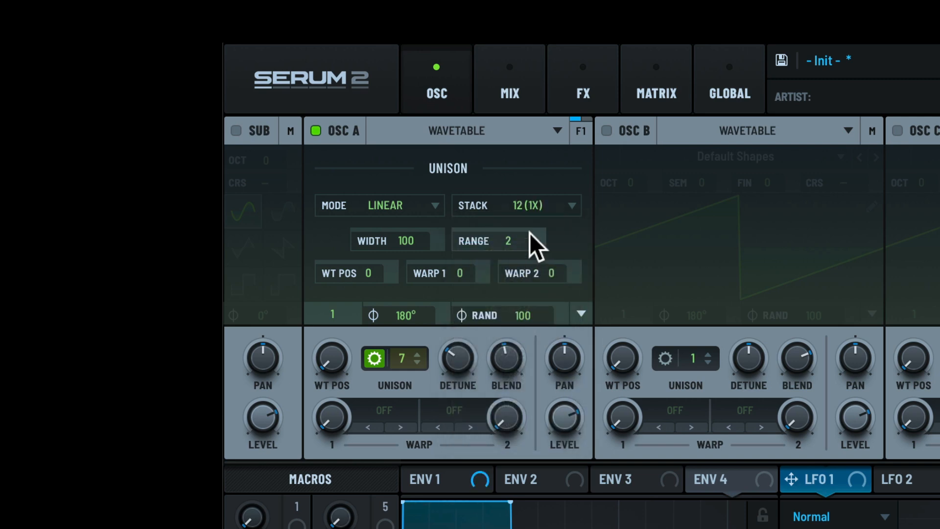
Step: Try the 12 (2x) and 12 (3x) unison stacks on oscillator A, varying the detune with each
click(534, 206)
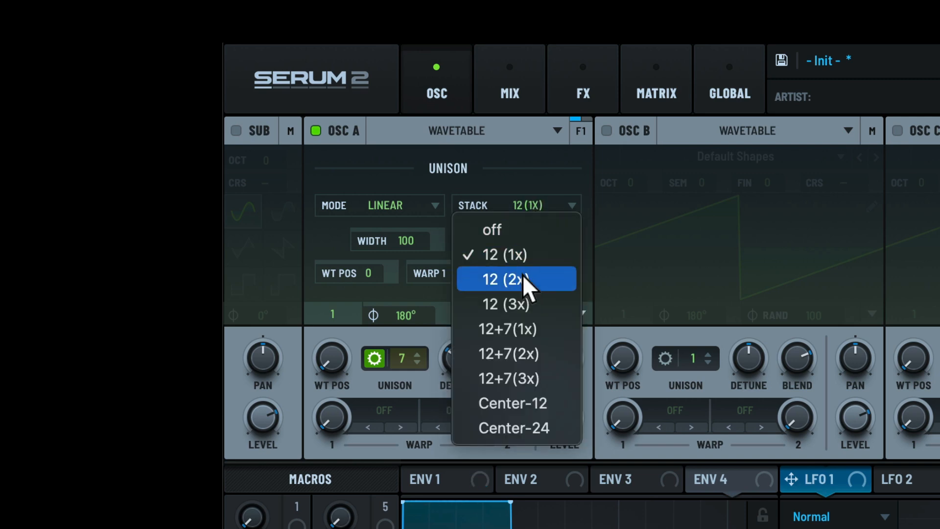
click(524, 285)
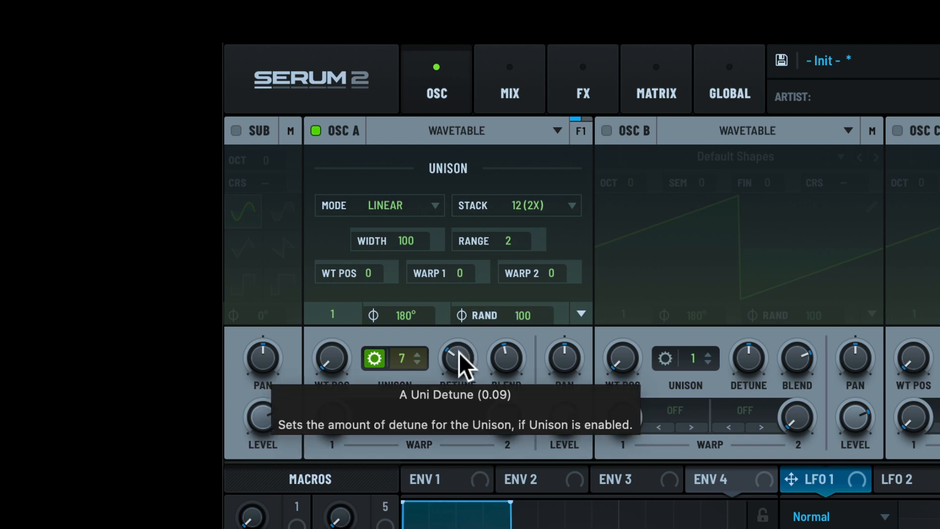
drag(459, 349, 492, 416)
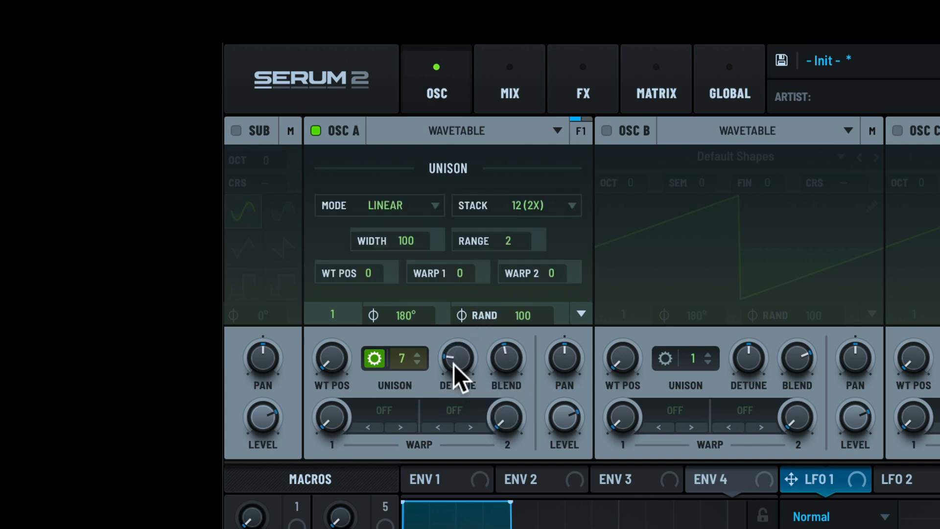
click(533, 206)
click(517, 304)
drag(457, 355, 479, 350)
Step: Try the 12+7(1x), 12+7(2x) and 12+7(3x) unison stacks on oscillator A, varying the detune with each
click(531, 204)
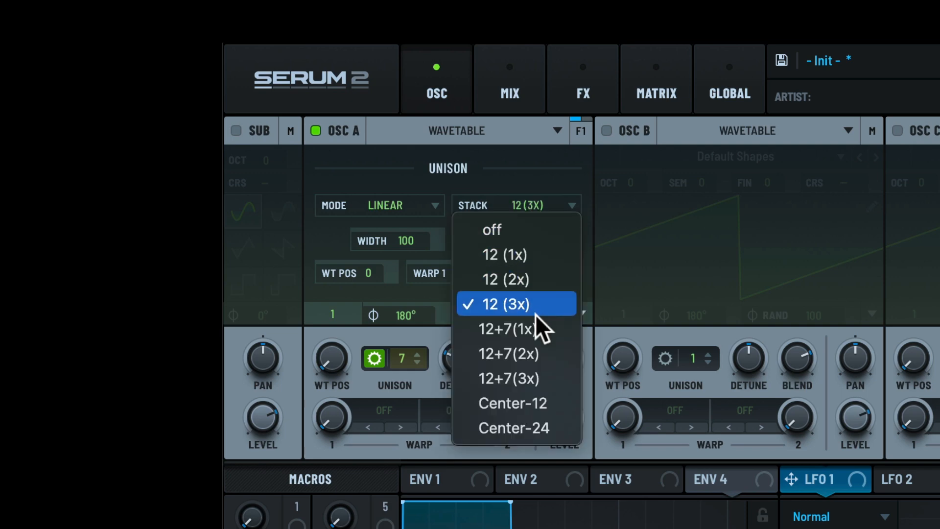
click(511, 328)
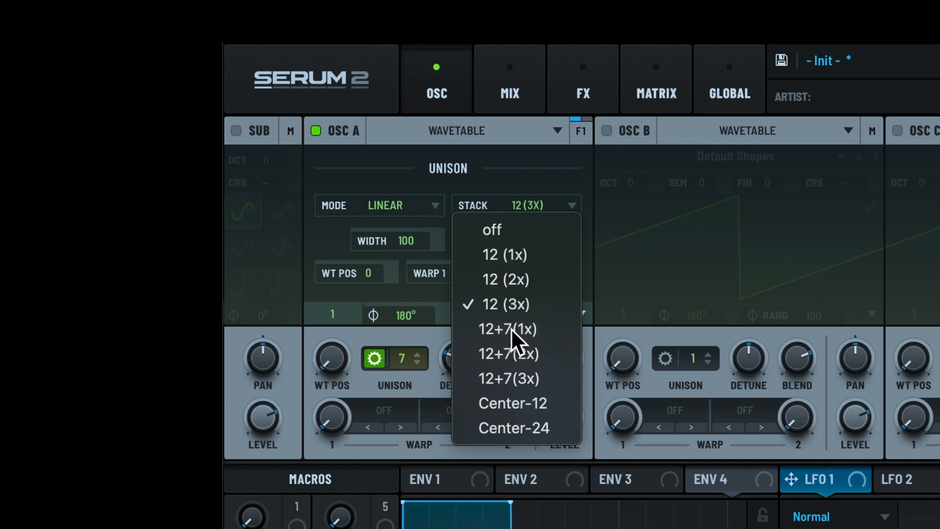
drag(462, 365, 484, 365)
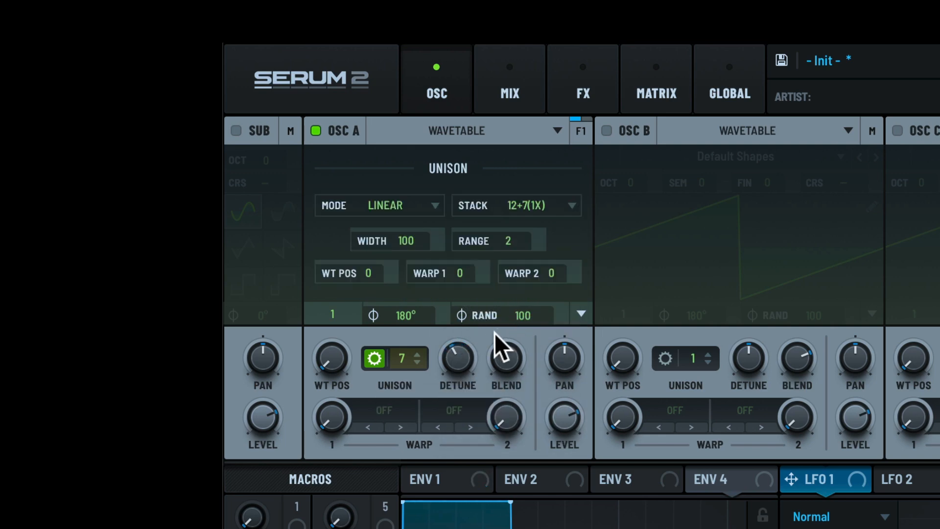
click(523, 211)
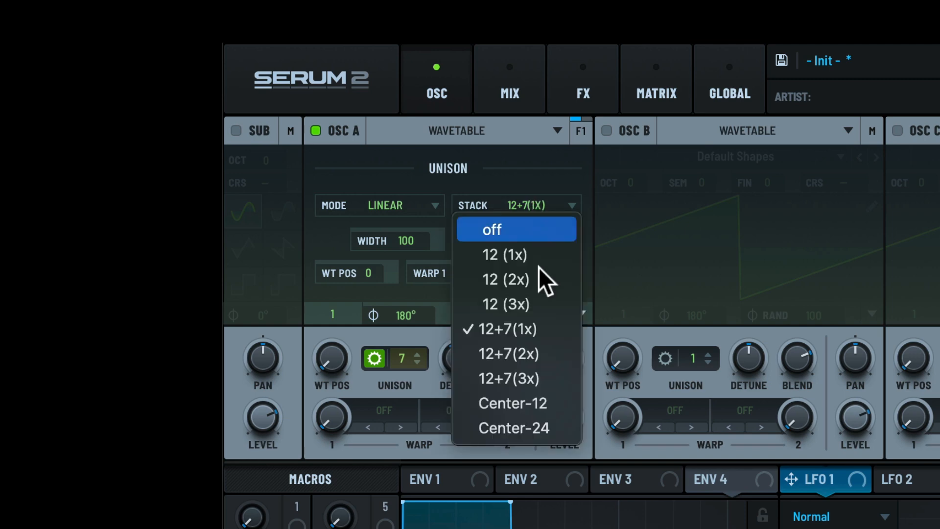
click(523, 353)
drag(458, 351, 478, 367)
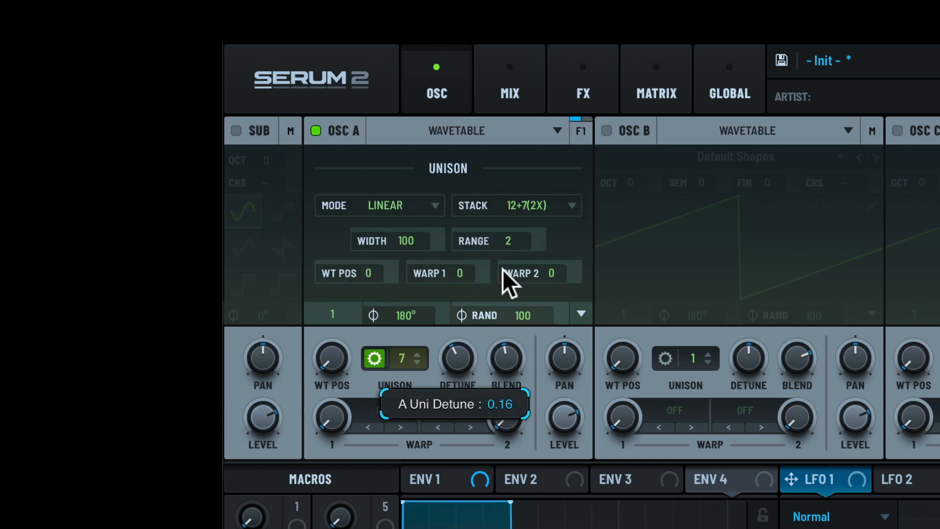
click(522, 206)
click(519, 376)
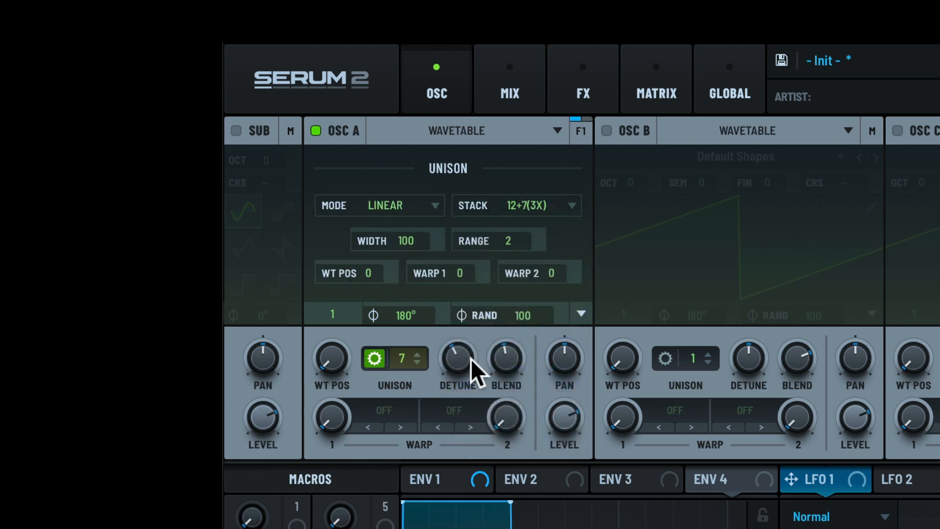
drag(457, 351, 476, 385)
Step: Try the Center-12 unison stack with detune at 0.19, and Center-24 with a lower detune
click(532, 206)
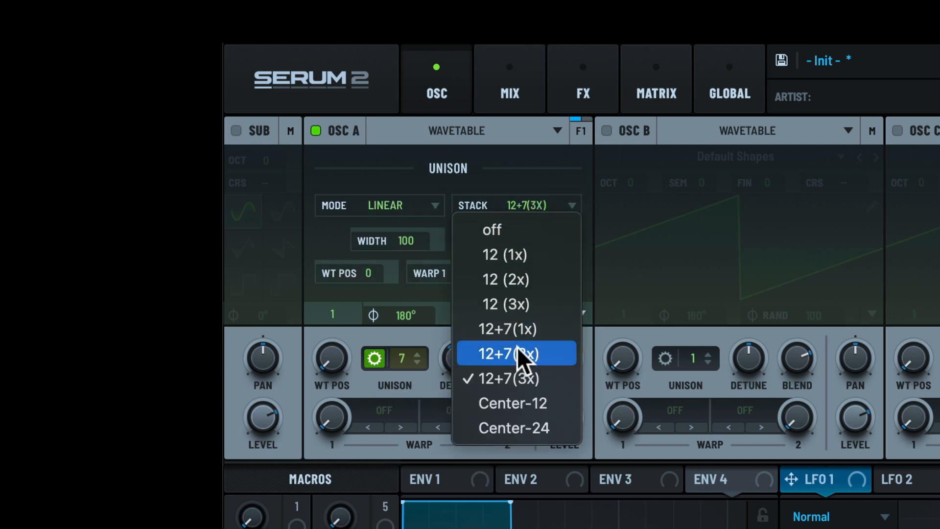
click(532, 403)
mouse_move(455, 357)
mouse_down()
mouse_move(457, 372)
mouse_move(465, 284)
mouse_move(467, 364)
mouse_move(457, 383)
mouse_move(465, 360)
mouse_up()
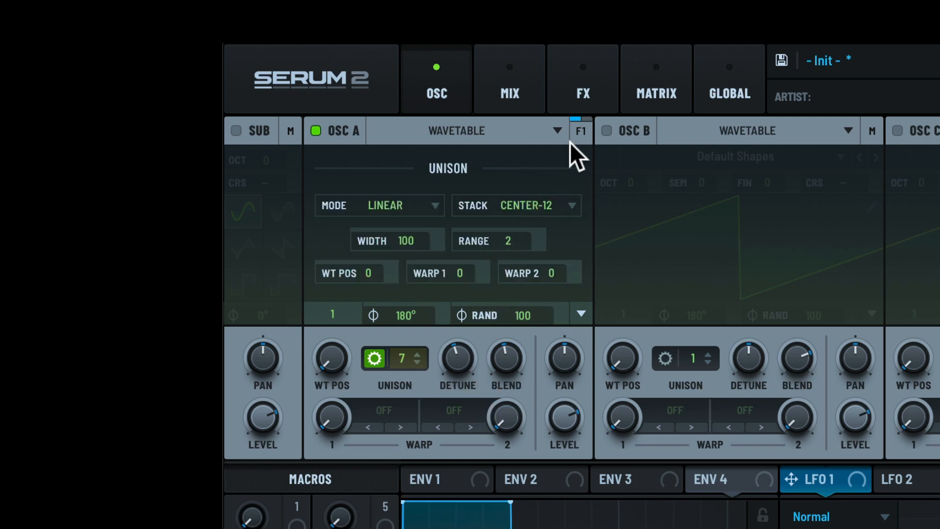
click(539, 203)
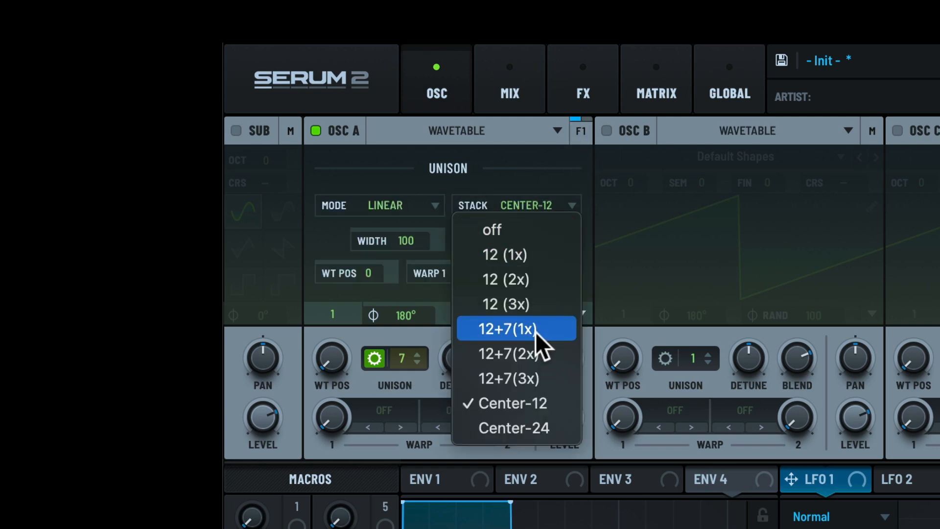
click(533, 419)
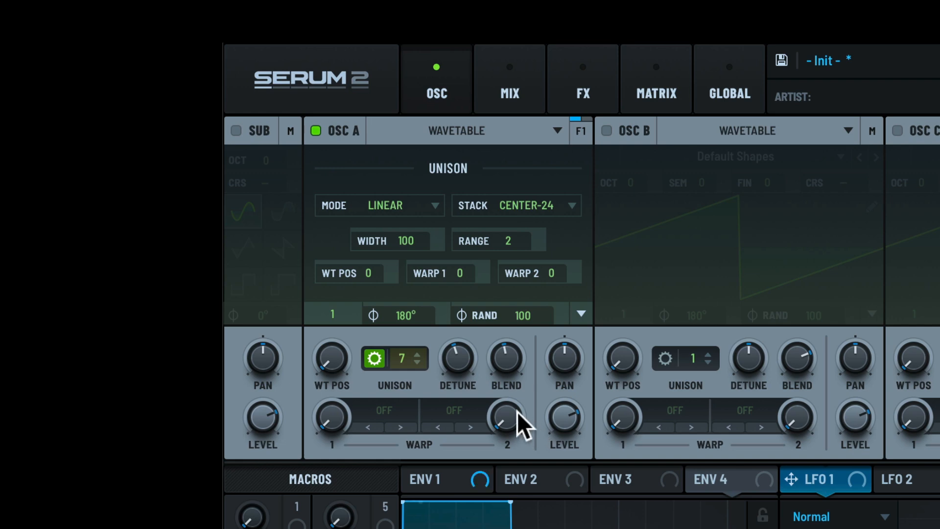
mouse_move(479, 373)
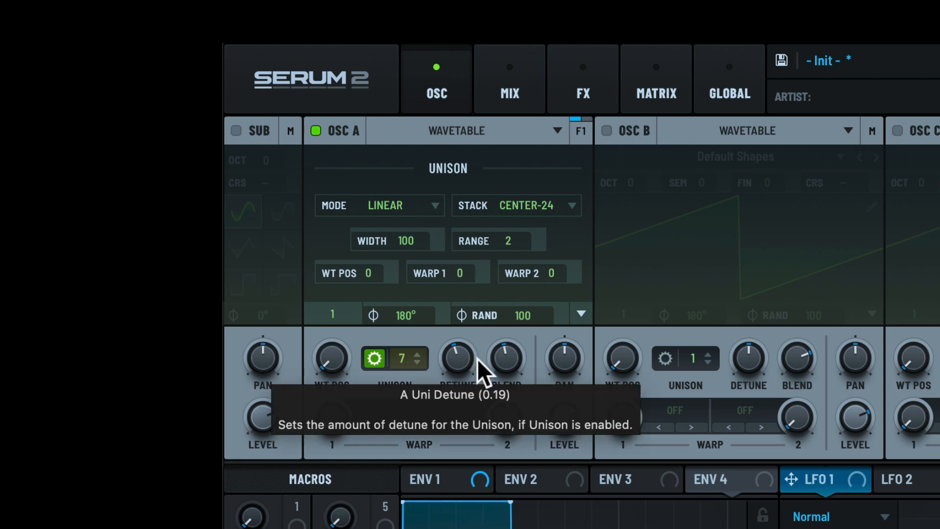
drag(469, 357, 467, 391)
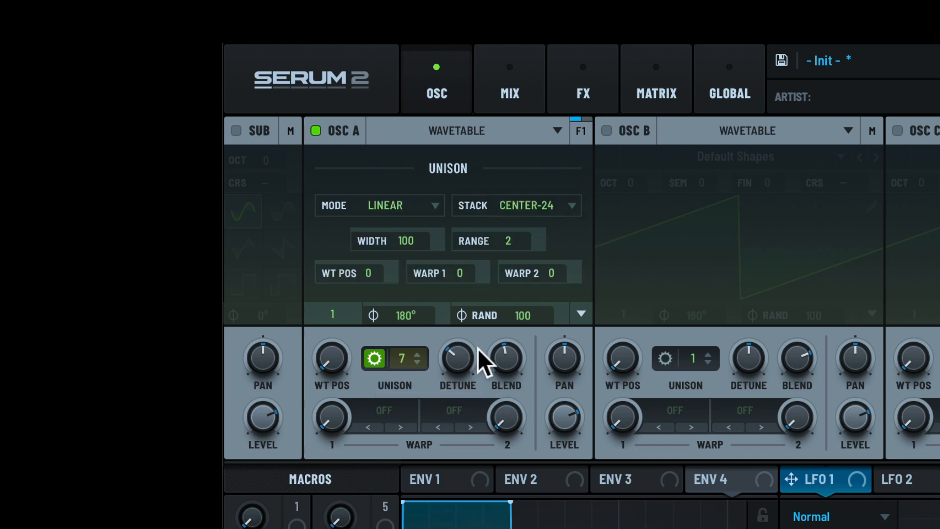
Step: Turn off oscillator A's unison stack and lower the detune
click(540, 205)
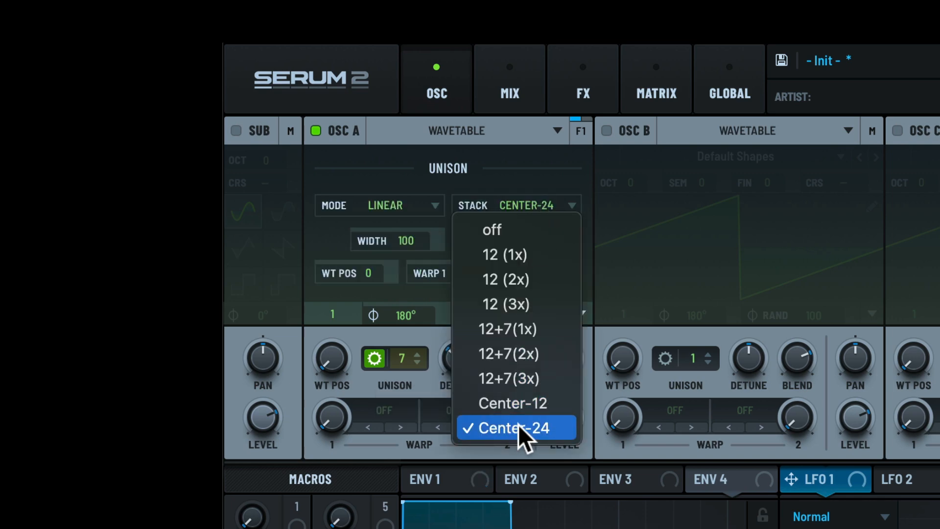
click(517, 165)
click(519, 208)
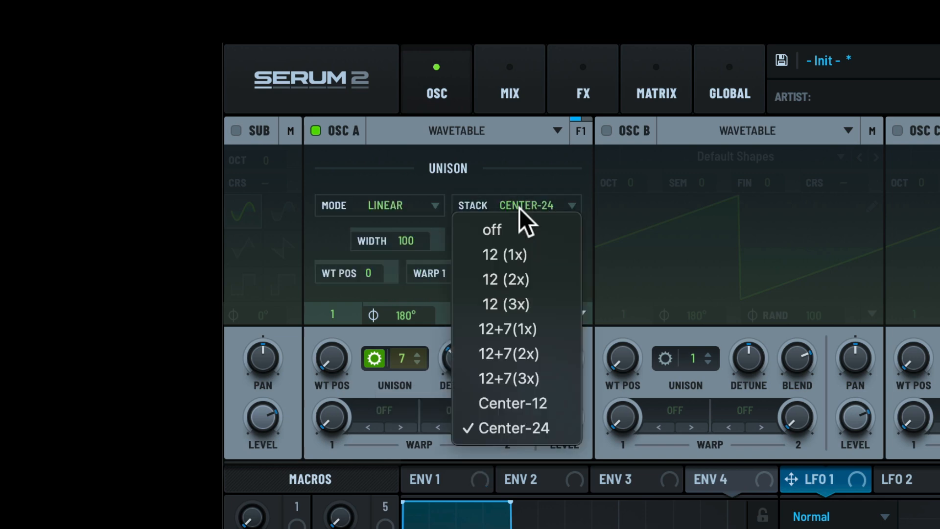
click(506, 226)
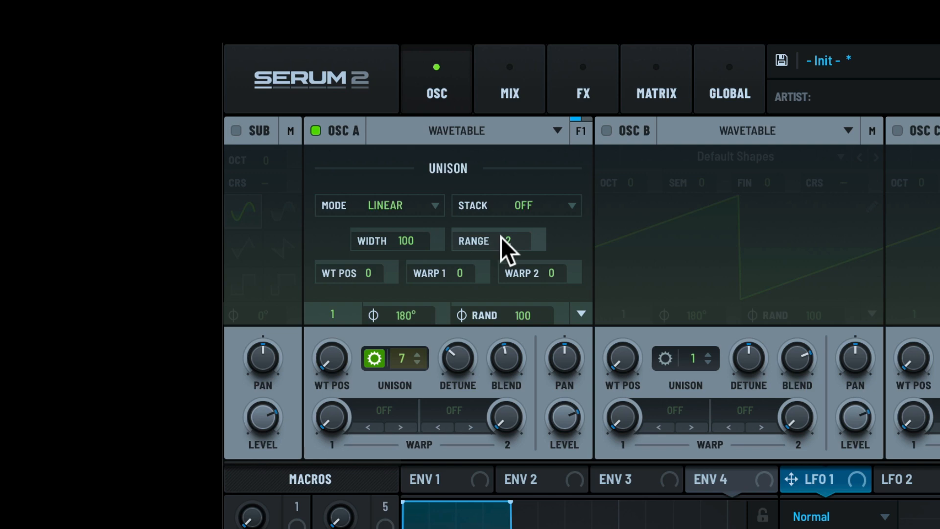
drag(453, 367, 479, 432)
Step: Lower oscillator A's unison range to 0 and raise the detune to 0.16
scroll(511, 244, down, 1)
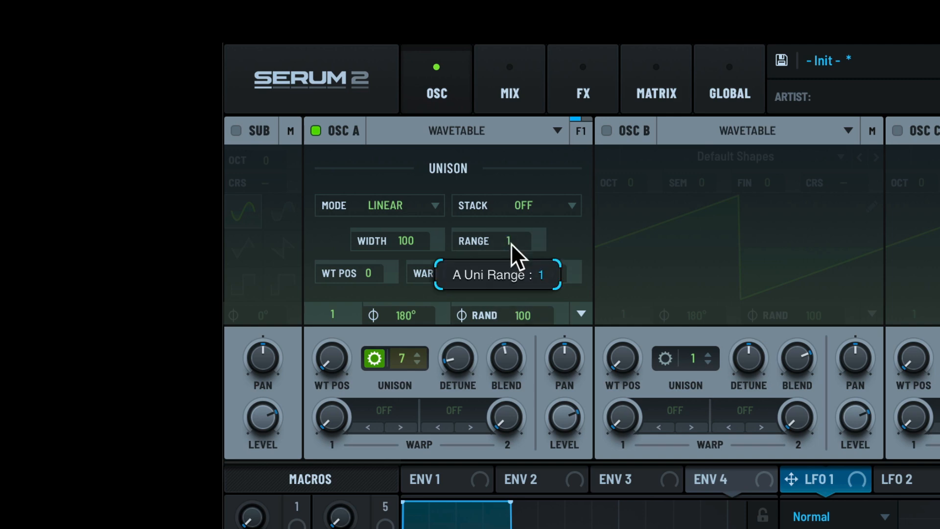
scroll(511, 244, down, 1)
drag(472, 349, 488, 329)
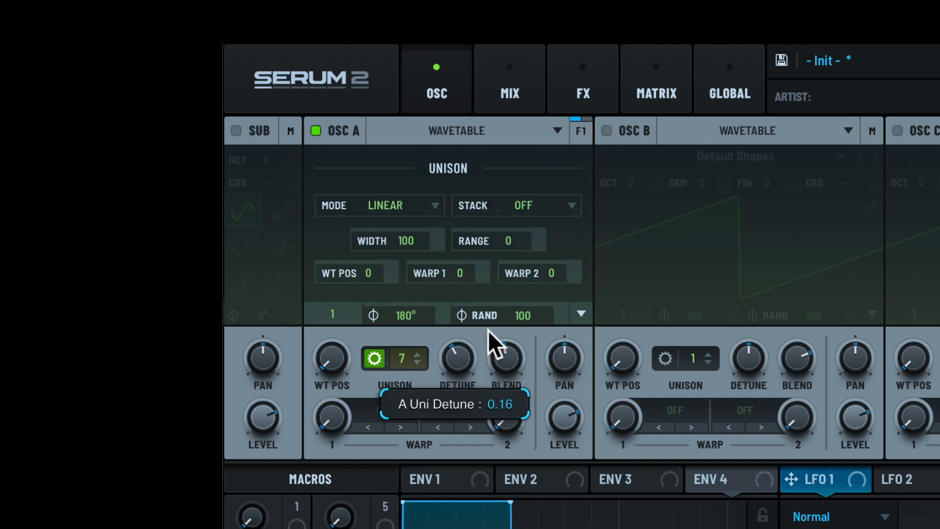
Step: Raise oscillator A's unison range to 48 and vary the detune across the wider range
drag(523, 245, 529, 2)
drag(511, 239, 511, 168)
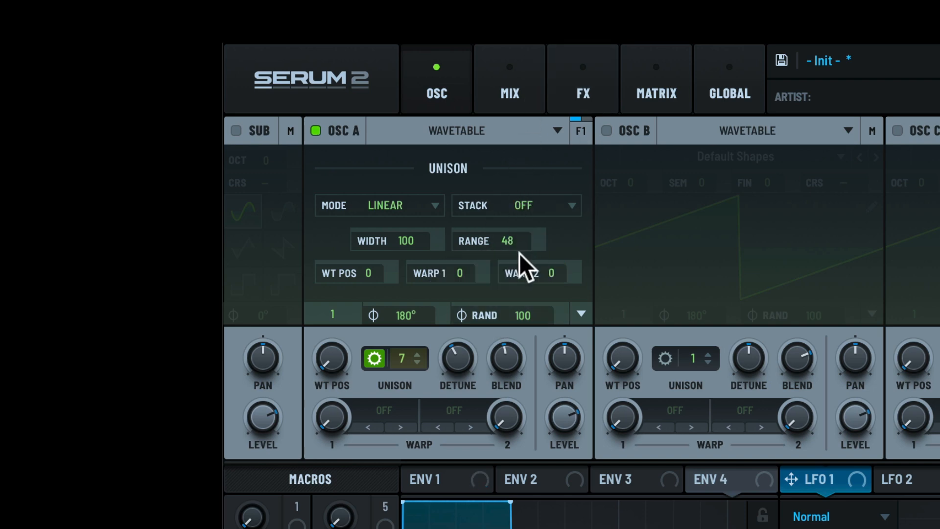
drag(485, 351, 471, 457)
drag(456, 367, 492, 390)
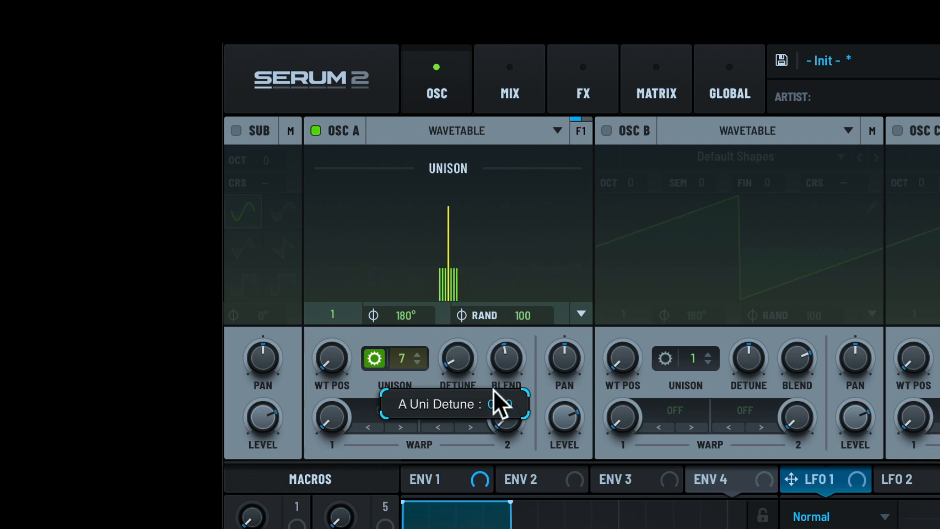
Step: Set oscillator A's unison stack to 12+7(3x) and sweep the detune up to 1.00 and back to minimum
click(519, 207)
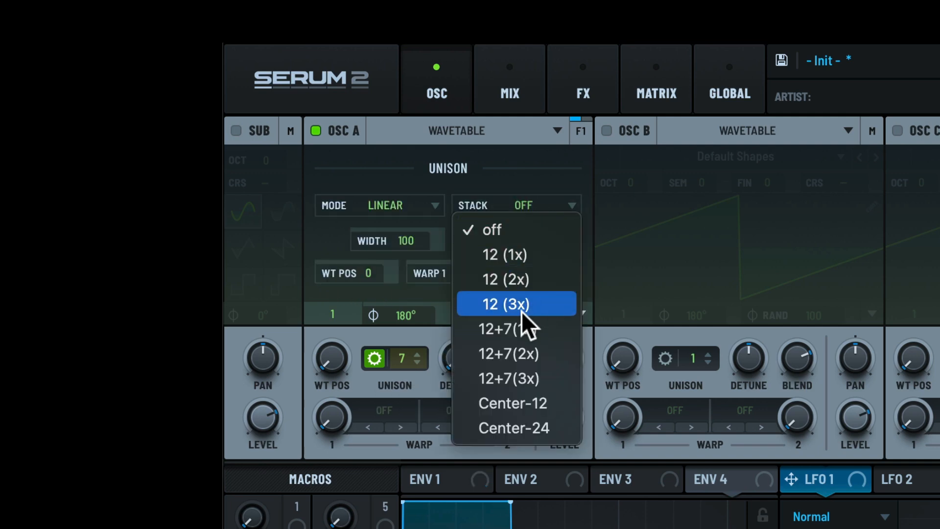
click(513, 376)
drag(459, 359, 452, 309)
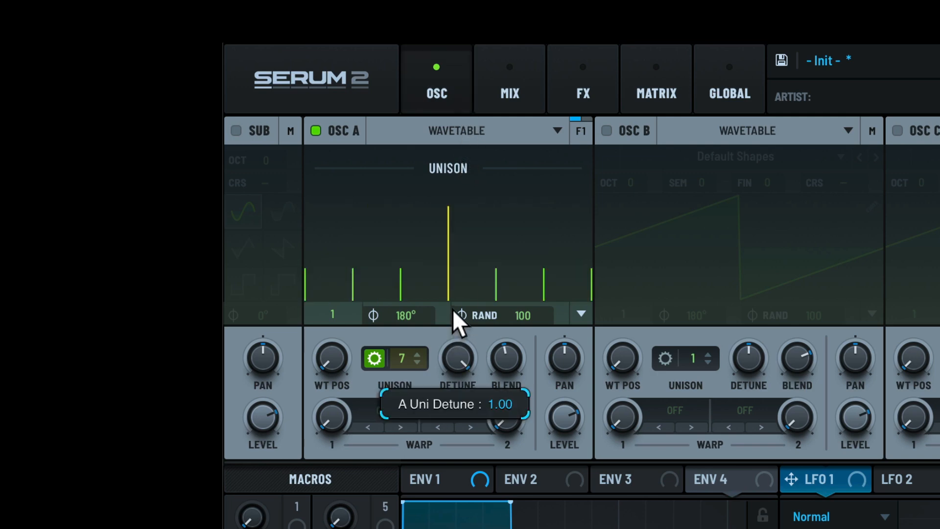
drag(461, 354, 457, 380)
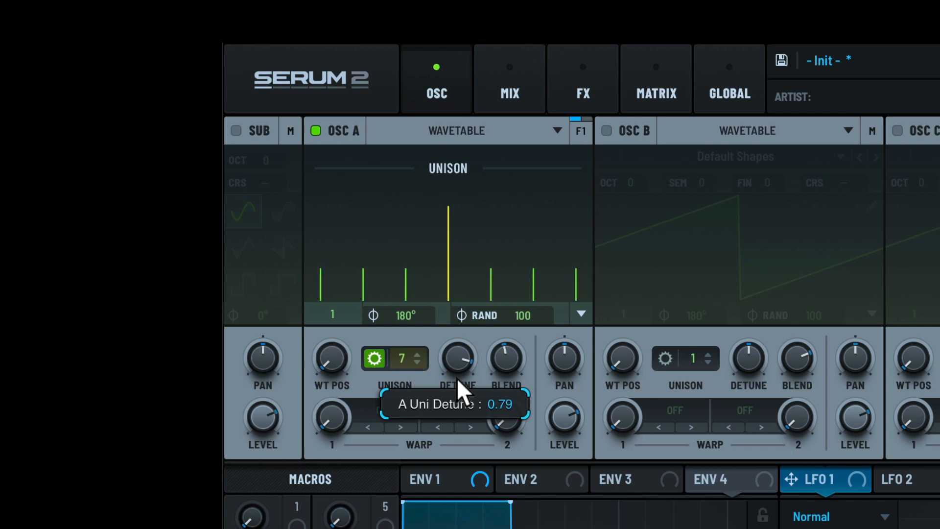
drag(457, 378, 453, 442)
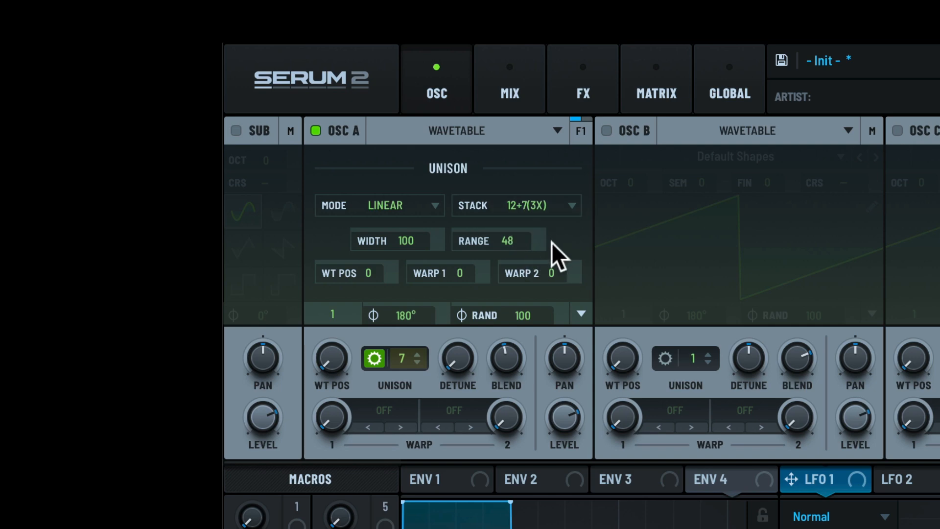
Step: Set oscillator A's unison range to 2
double_click(509, 236)
text(2)
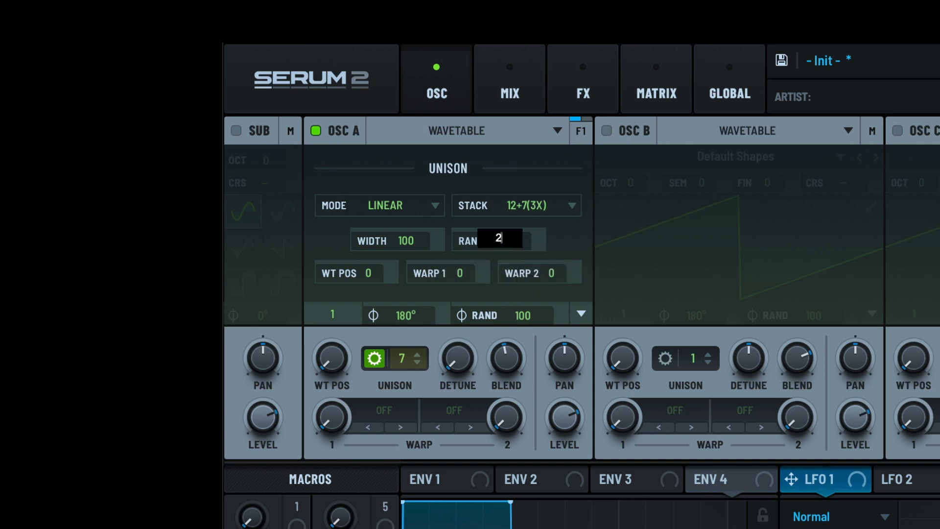
key(Return)
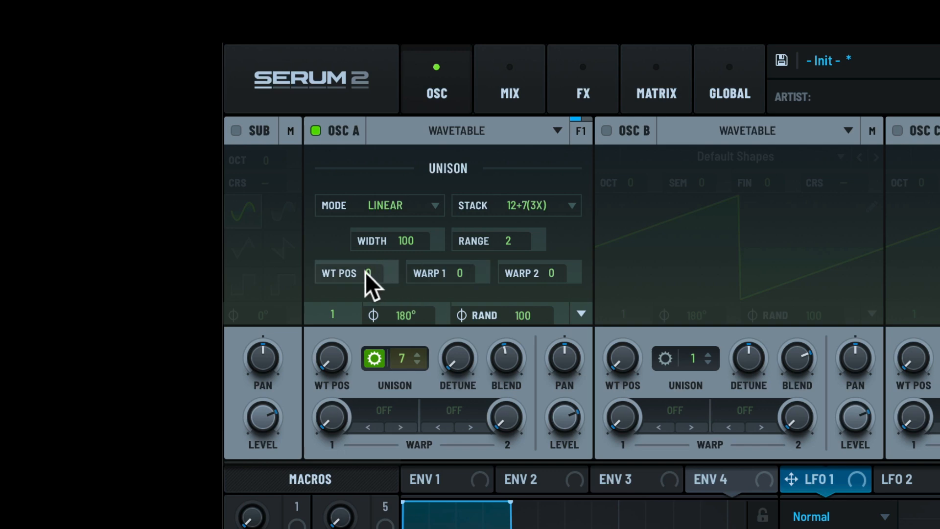
Step: Switch oscillator A to Sample to view its unison options, and return it to Wavetable
click(460, 130)
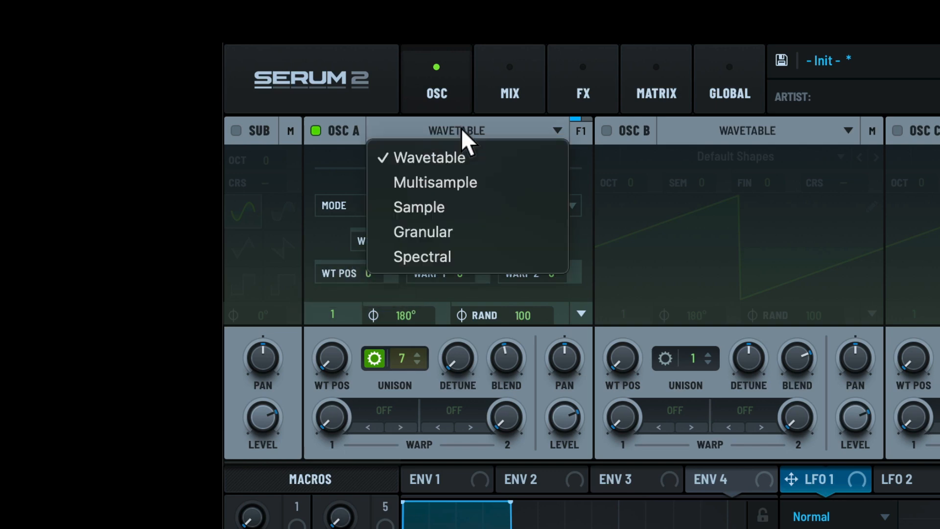
click(440, 208)
click(375, 358)
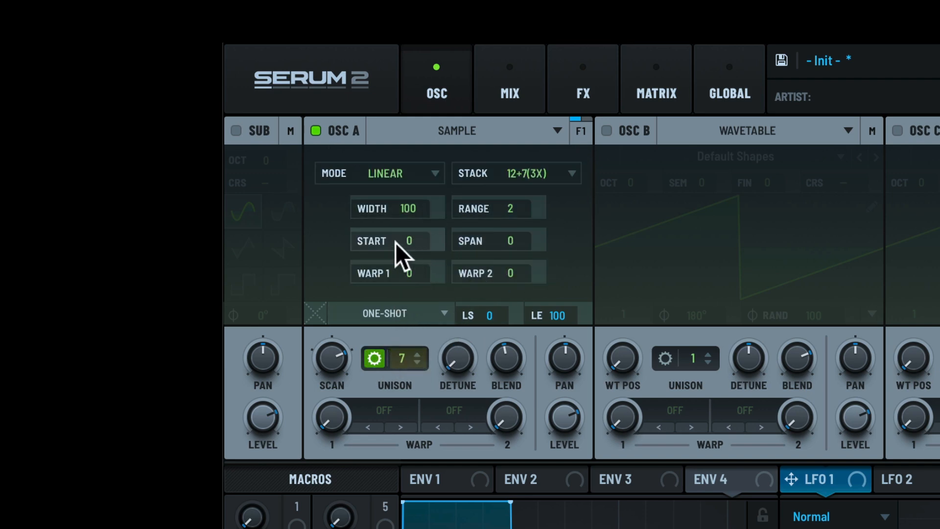
click(456, 131)
click(457, 150)
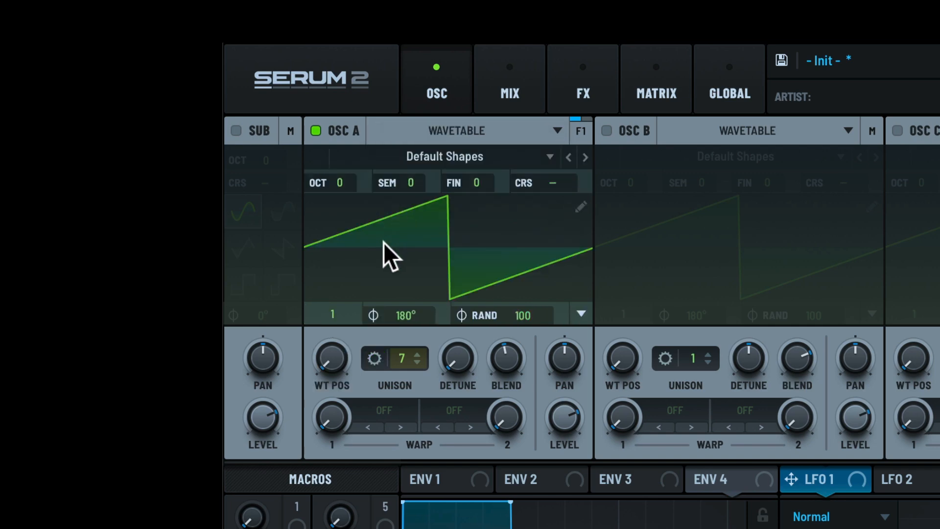
Step: Examine oscillator A's Default Shapes wavetable in 3D alongside the unison WT Pos setting, and return to the 2D waveform
click(417, 250)
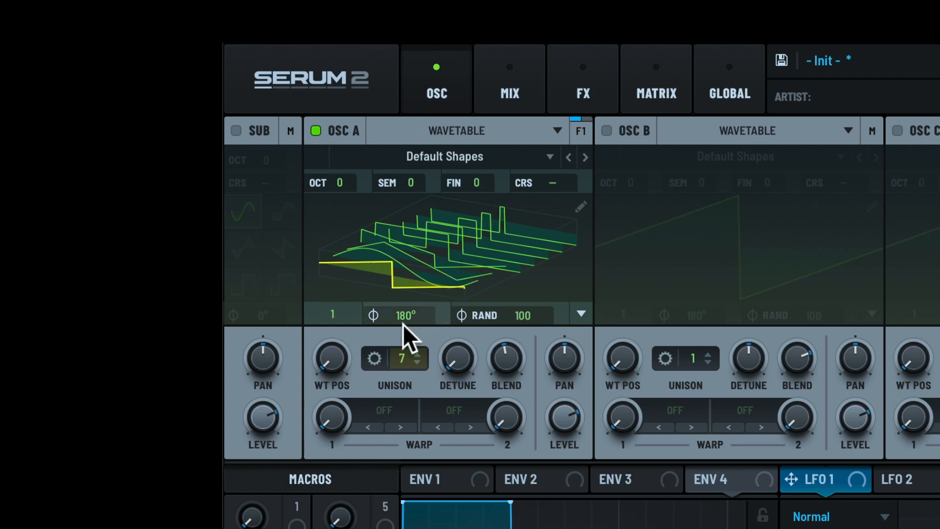
click(374, 356)
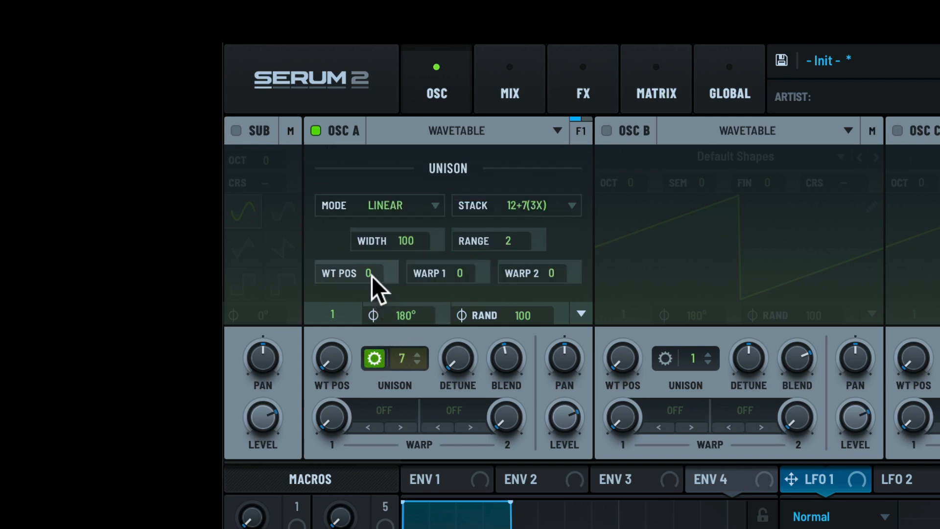
mouse_move(369, 272)
mouse_down()
mouse_move(377, 251)
mouse_move(380, 286)
mouse_up()
click(374, 359)
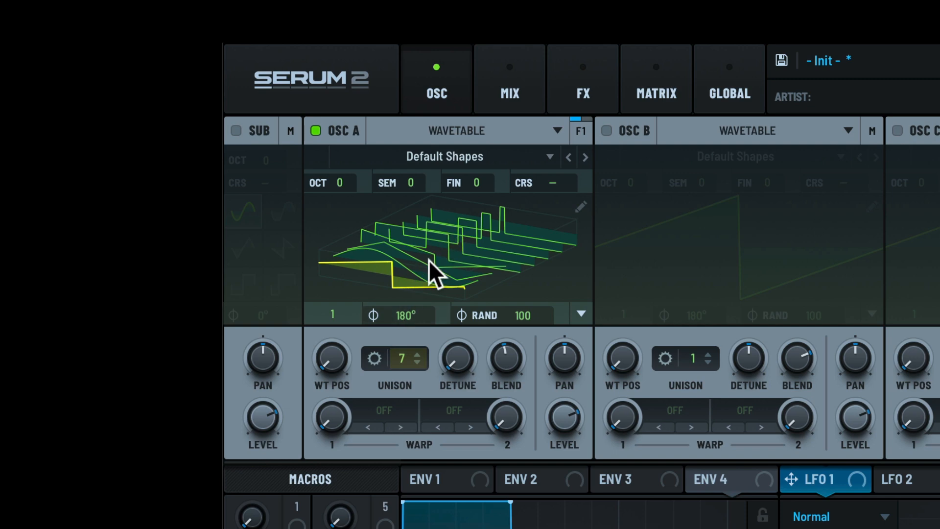
click(406, 277)
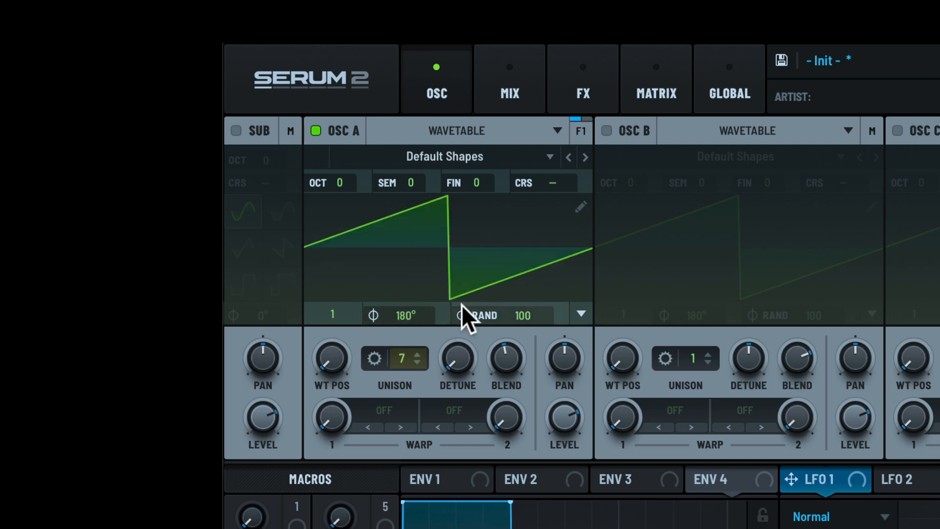
click(374, 357)
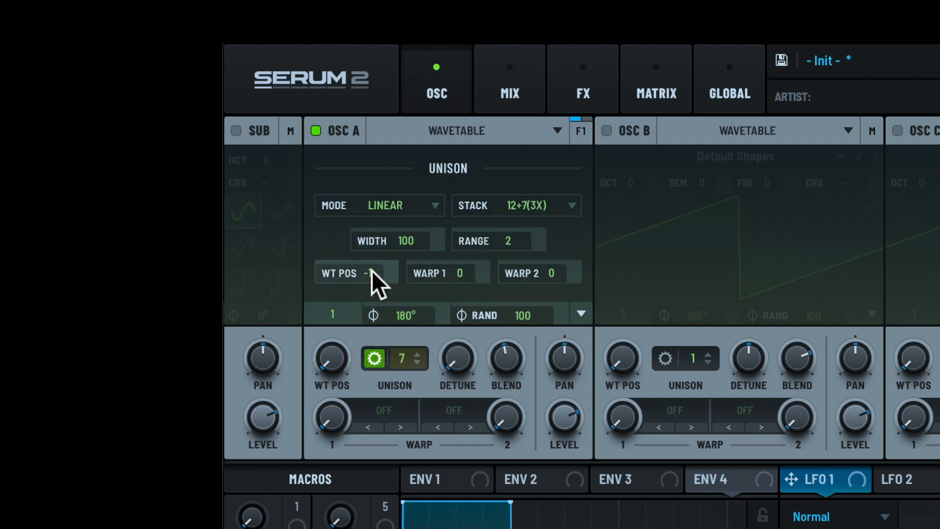
Step: Set oscillator A's unison WT Pos to 71 and raise the detune and blend
drag(371, 270, 400, 199)
drag(465, 331, 497, 231)
drag(514, 368, 528, 338)
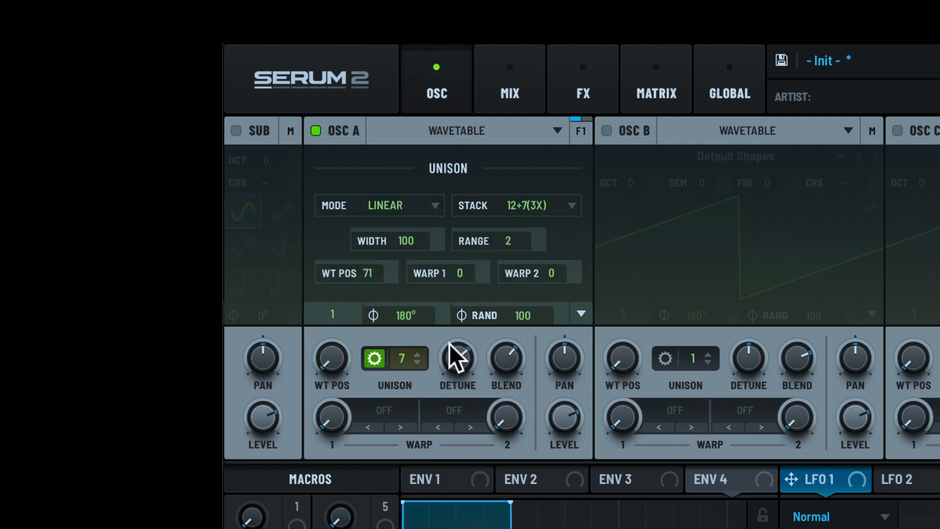
mouse_move(466, 360)
mouse_down()
mouse_move(466, 417)
mouse_move(470, 389)
mouse_up()
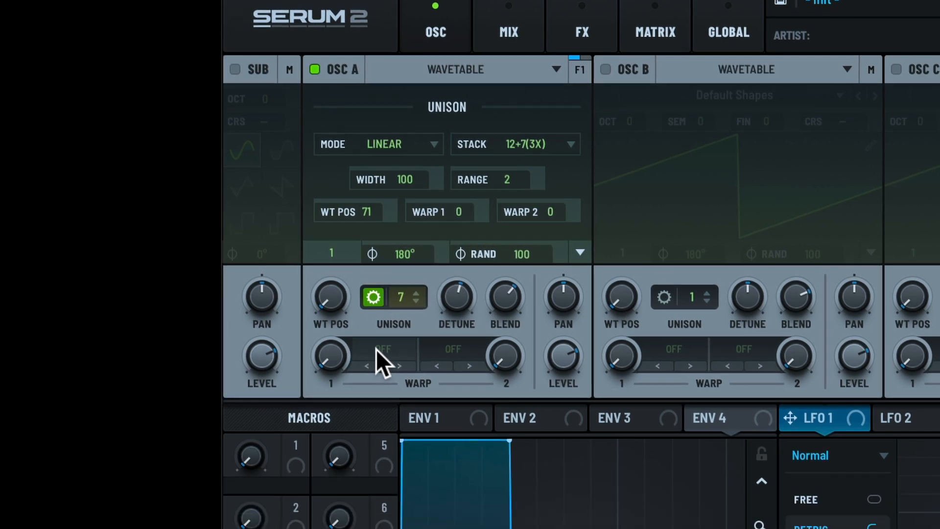
Step: Set oscillator A's unison Warp 1 amount to 62
click(380, 421)
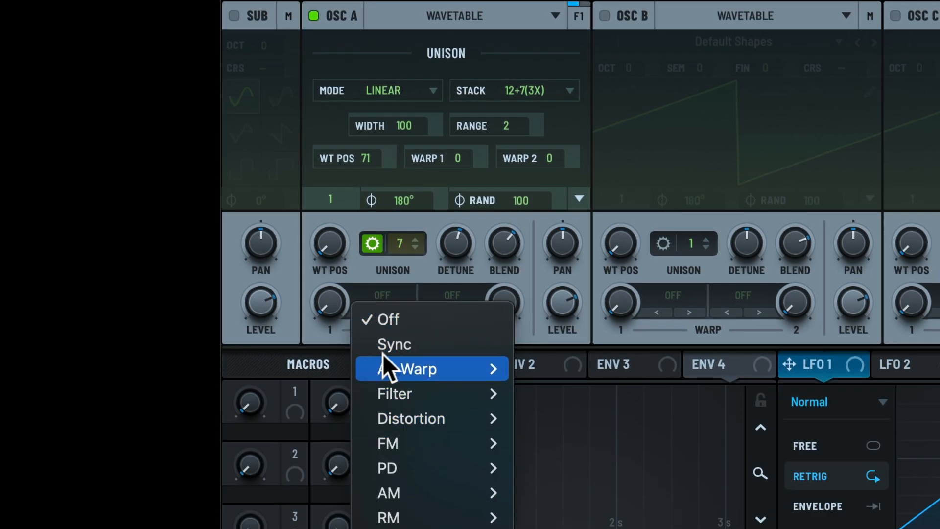
click(378, 275)
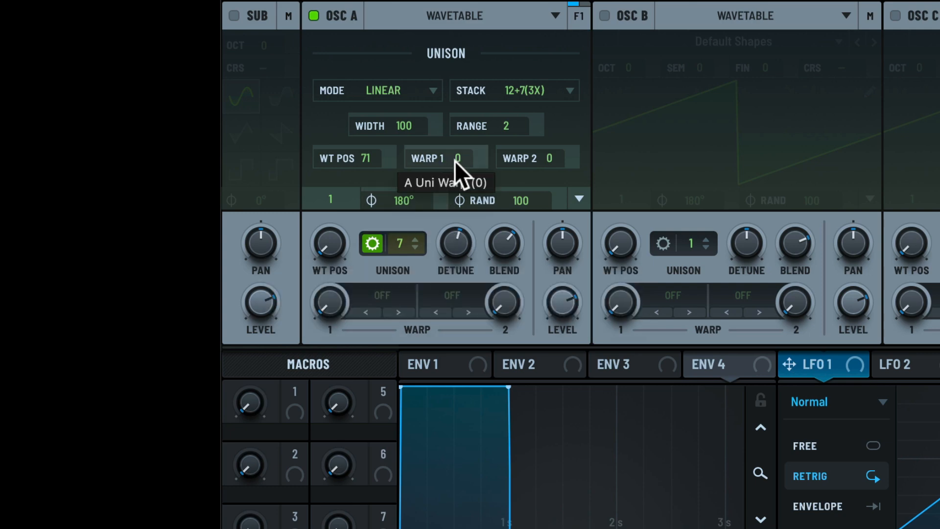
drag(458, 158, 472, 95)
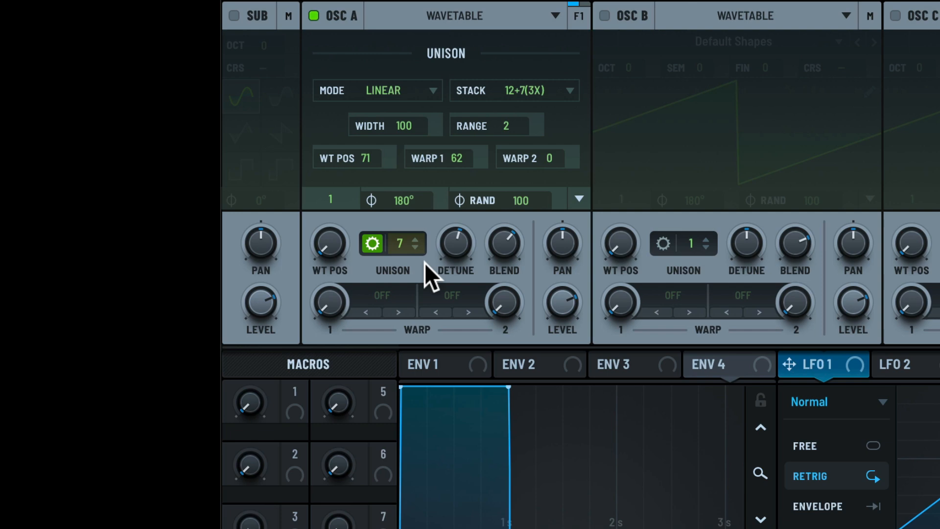
Step: Assign the Hard Clip distortion to oscillator A's first warp and raise its amount close to maximum
click(380, 286)
mouse_move(448, 421)
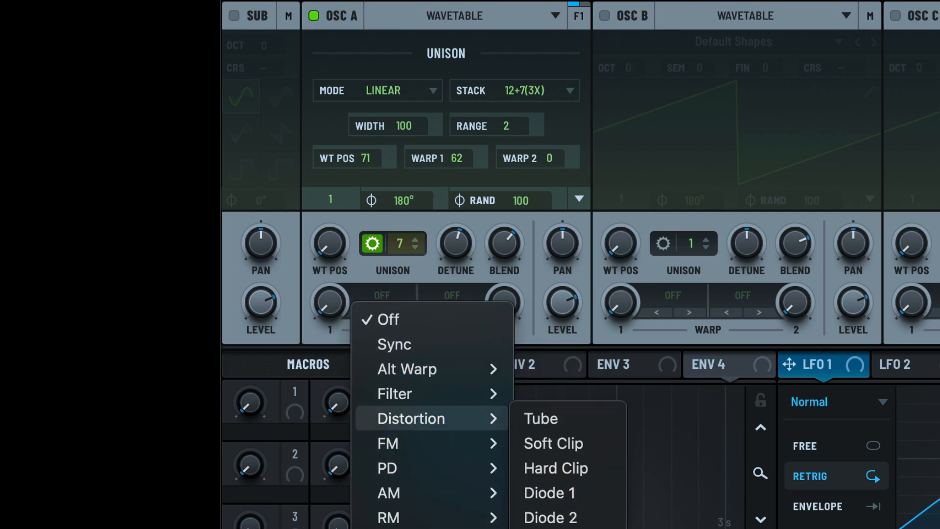
click(568, 468)
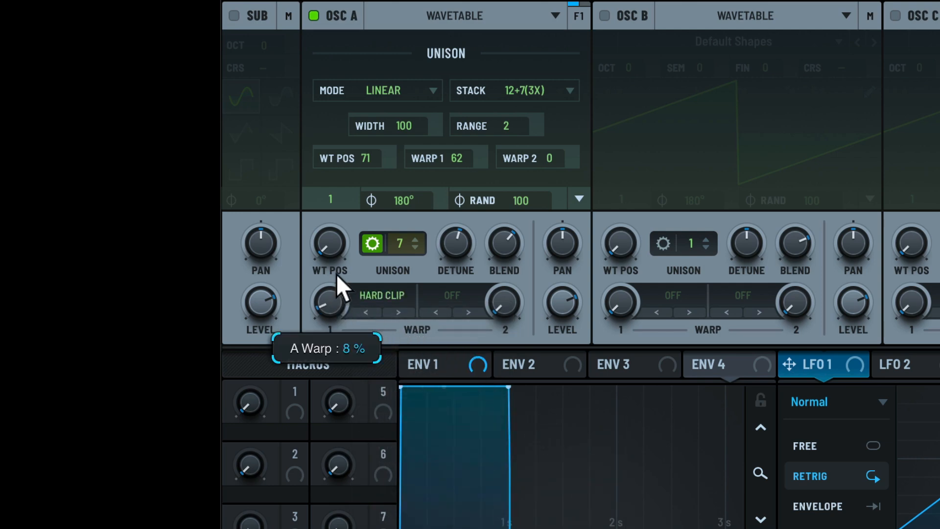
drag(336, 274, 384, 279)
drag(332, 304, 364, 243)
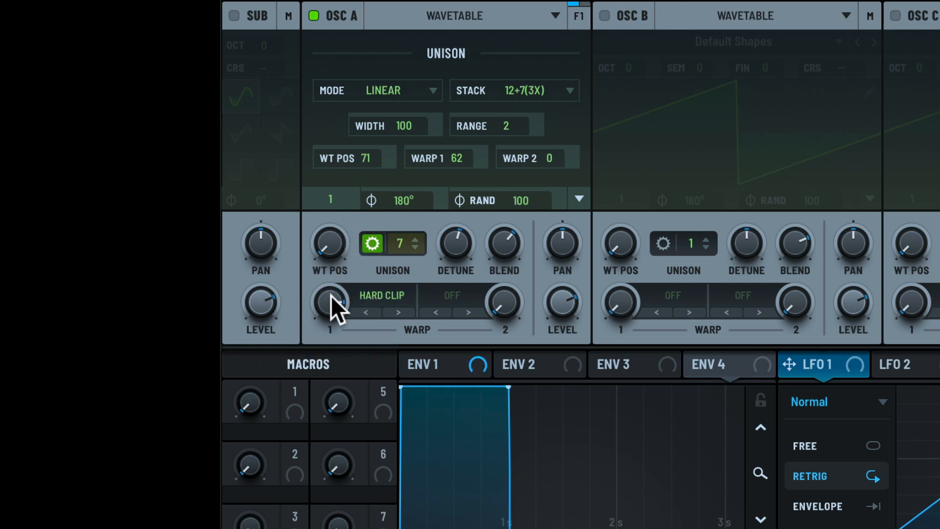
drag(330, 295, 362, 296)
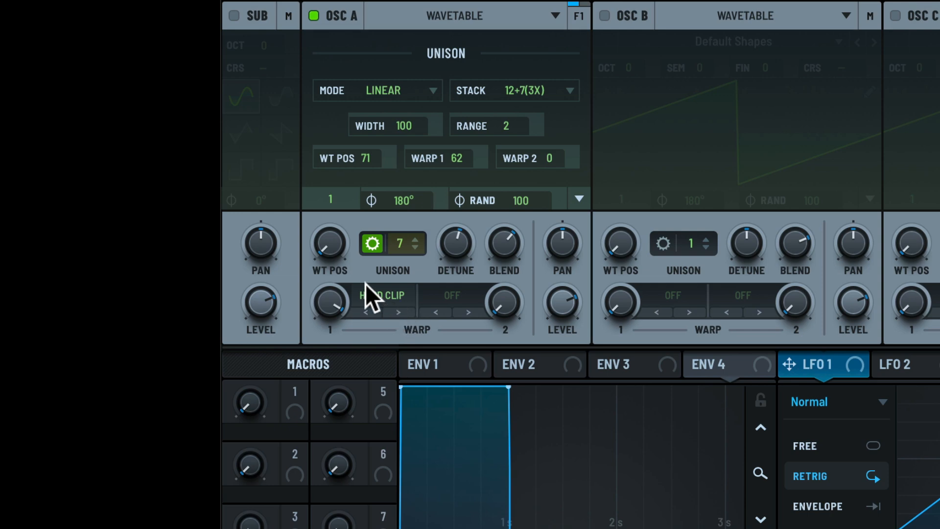
Step: Lower oscillator A's detune and set the unison Warp 1 amount to -93
drag(448, 242, 468, 285)
drag(364, 159, 370, 158)
drag(436, 166, 460, 339)
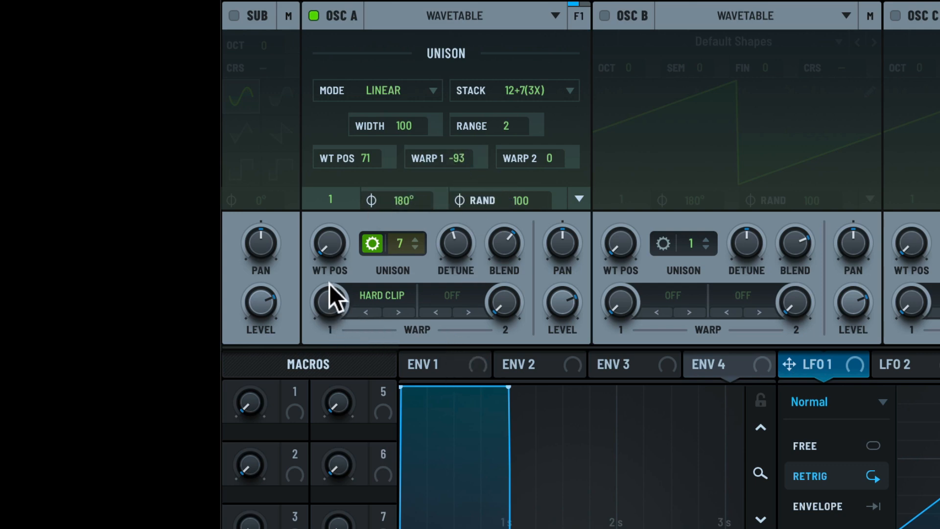
Step: Adjust oscillator A's Hard Clip amount and set the unison Warp 1 amount to 85
drag(342, 308, 379, 300)
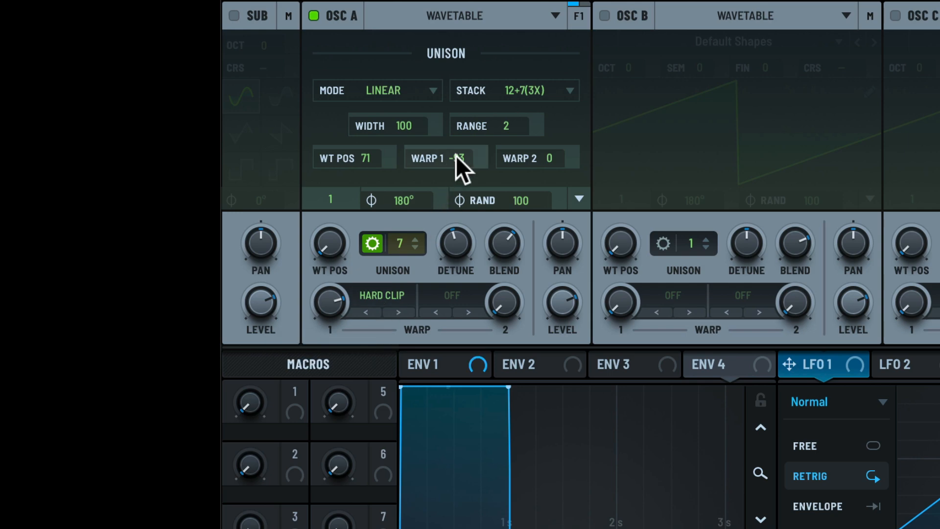
drag(455, 155, 480, 0)
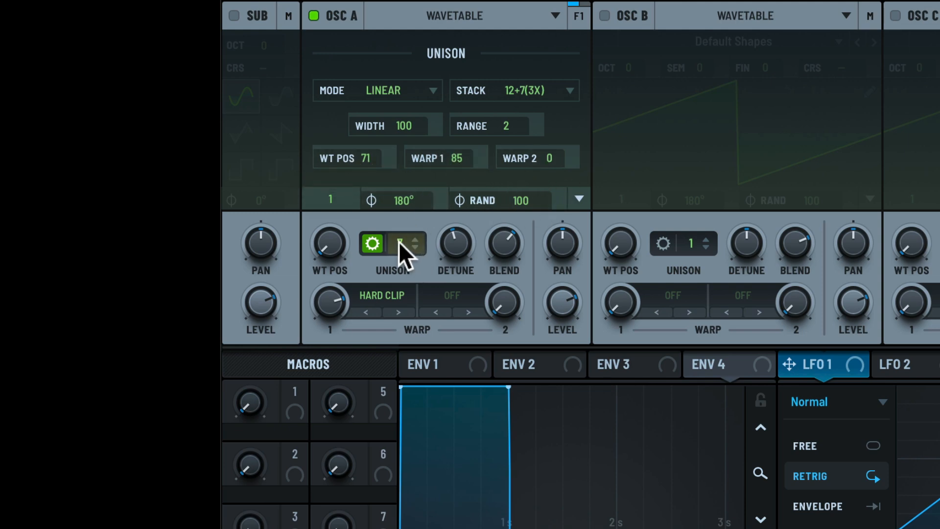
drag(399, 242, 413, 256)
Step: Switch oscillator A to Sample and view its unison Start and Span settings
click(501, 17)
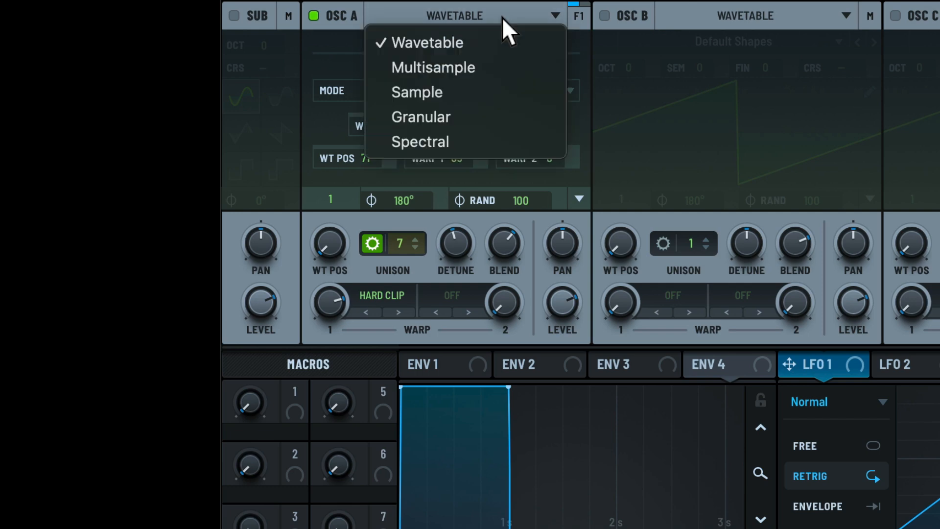
click(449, 92)
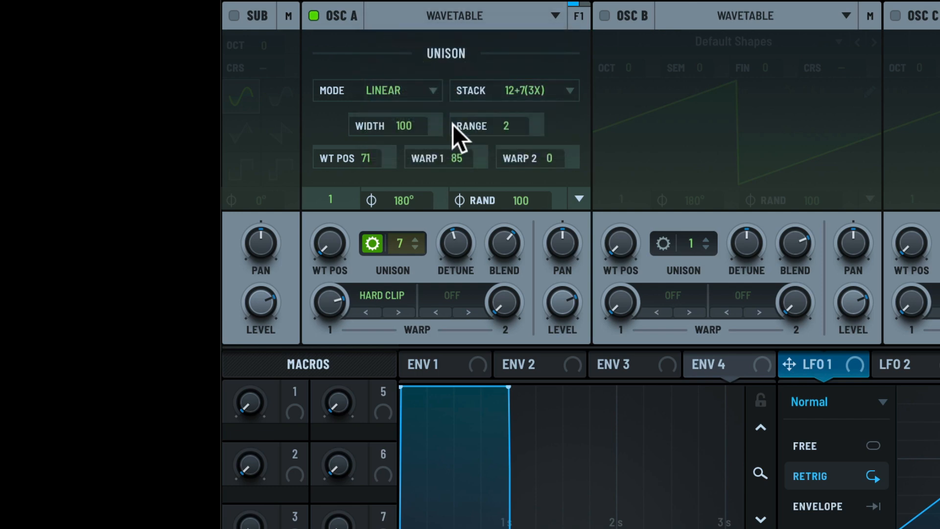
click(367, 239)
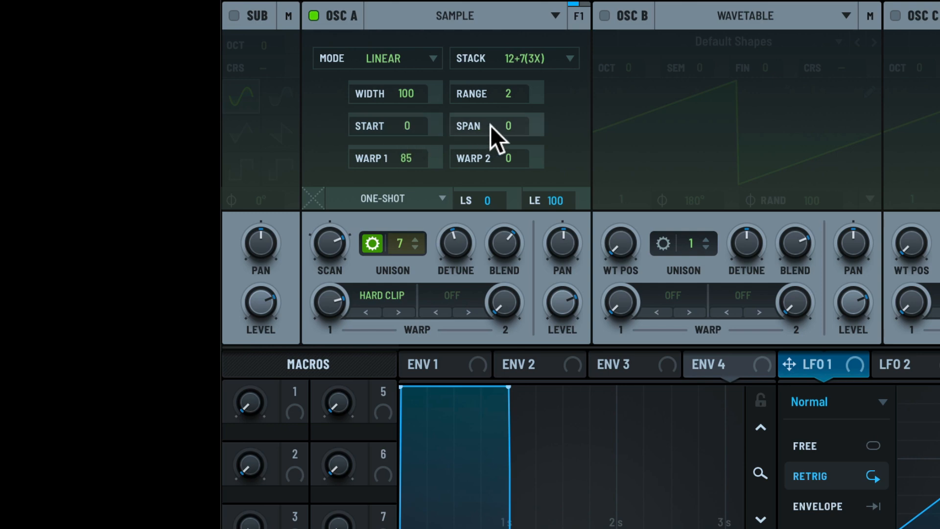
click(373, 244)
Step: Step through oscillator A's samples and load JB Fingerstyle
click(581, 42)
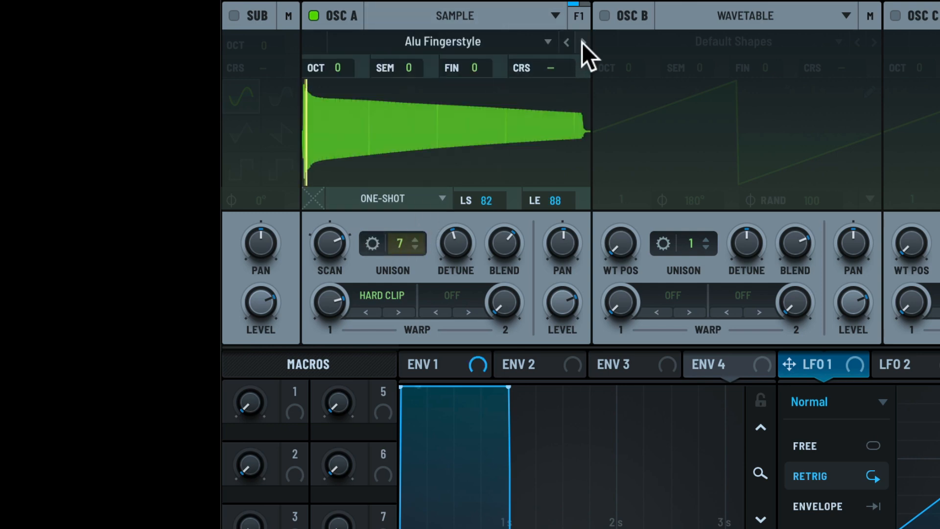
click(582, 43)
click(583, 42)
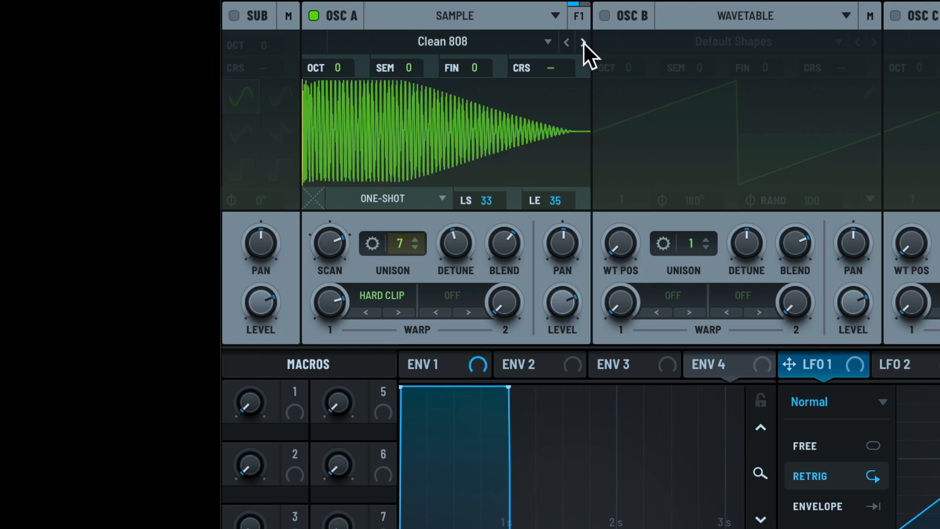
click(582, 41)
click(584, 42)
click(583, 42)
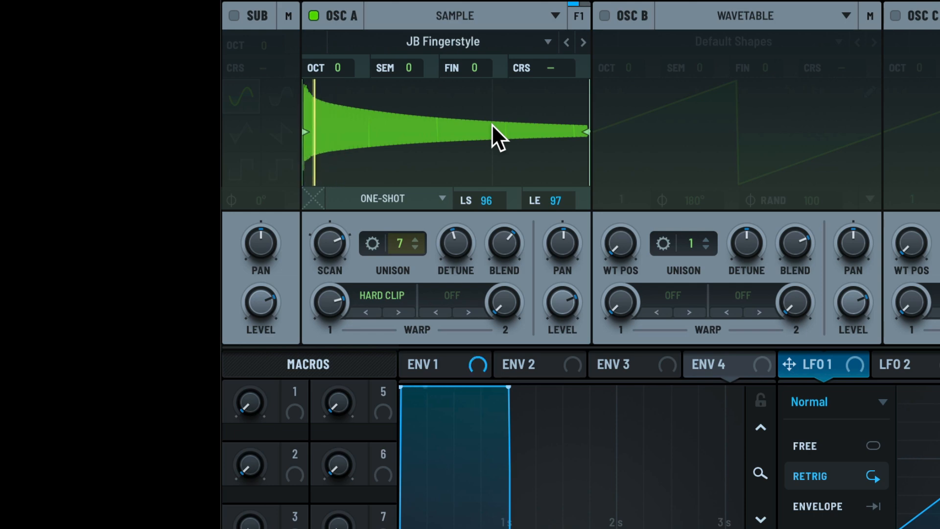
Step: Reset and turn off oscillator A's first warp, and reopen its unison settings
click(331, 302)
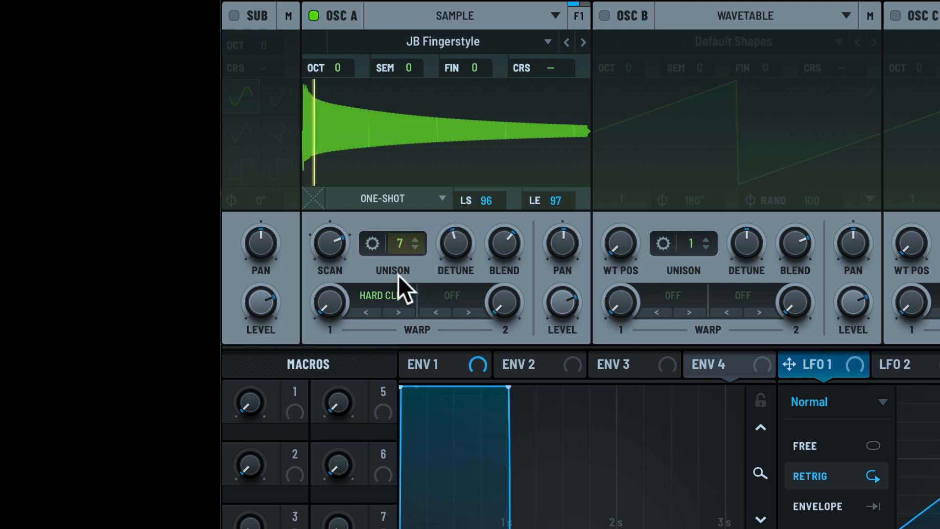
click(386, 294)
click(412, 316)
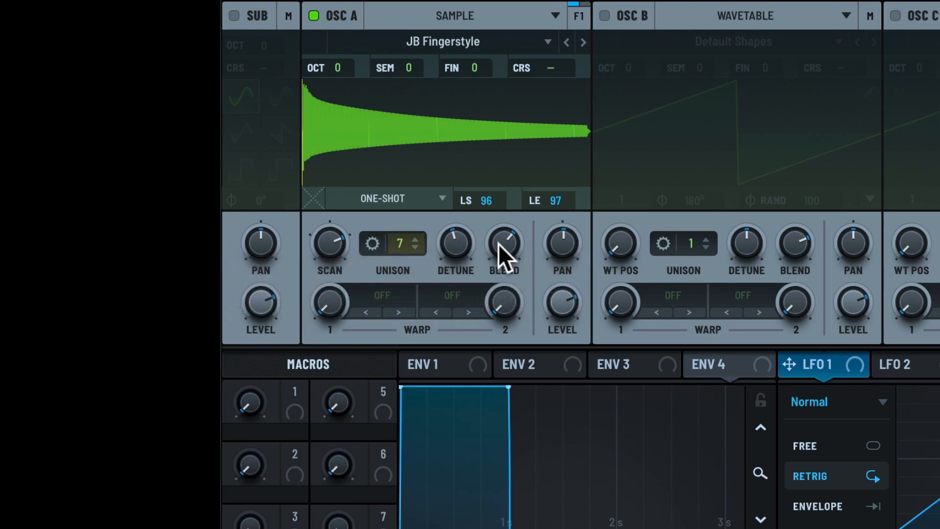
click(370, 243)
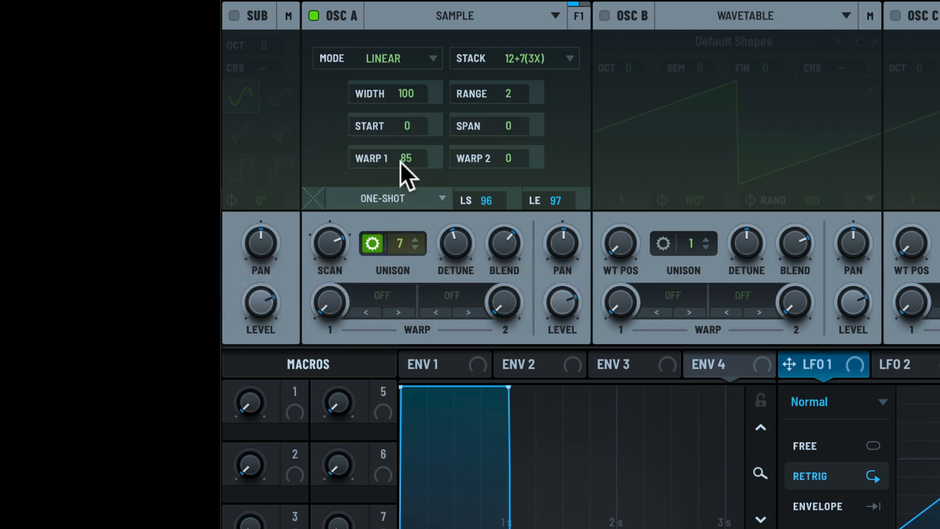
Step: Try oscillator A's unison Start at 100 and Span at -20, returning each to 0
drag(408, 126, 420, 86)
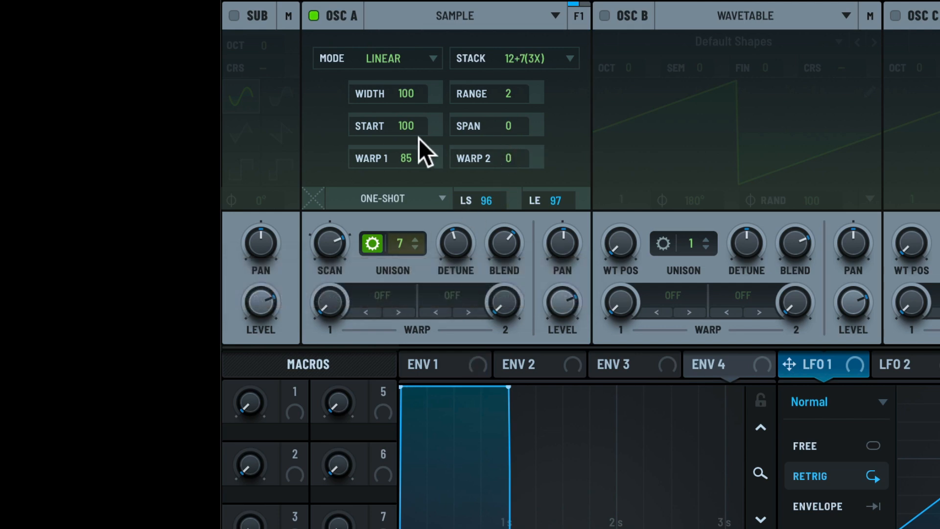
drag(418, 139, 416, 428)
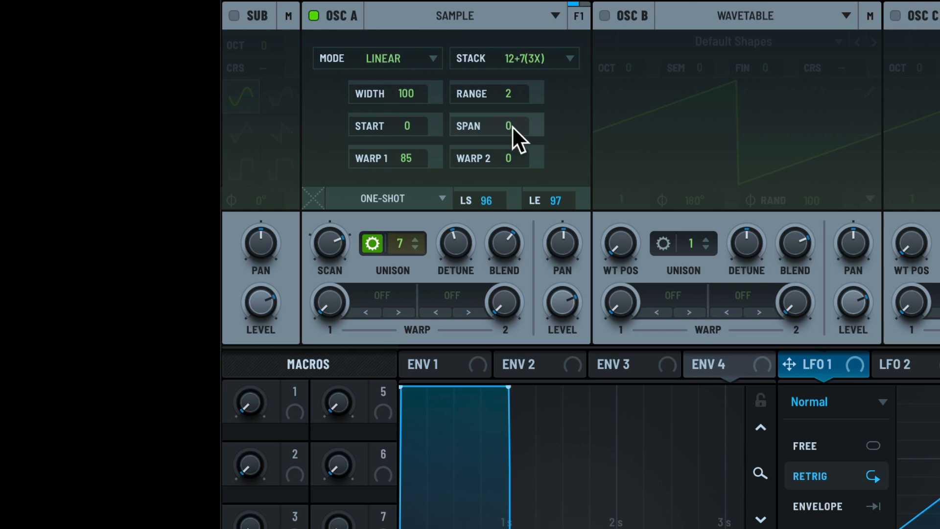
drag(502, 123, 512, 194)
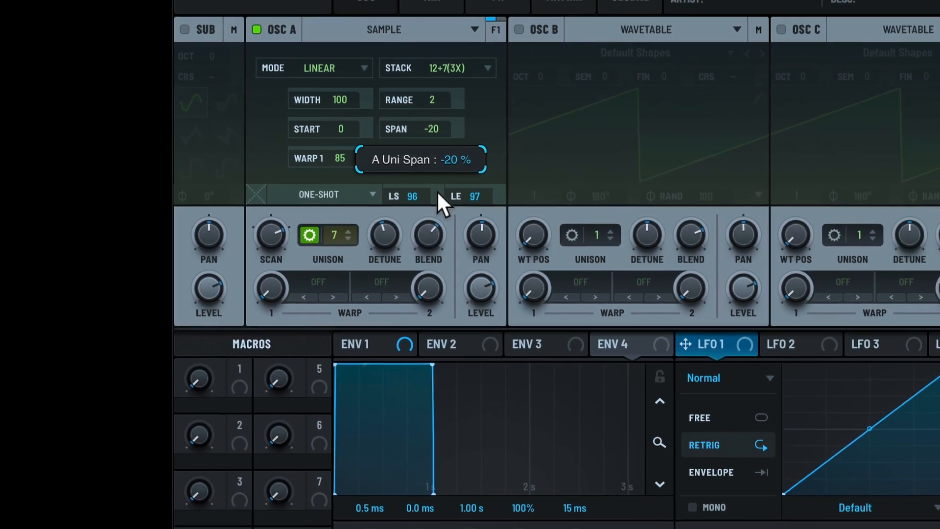
drag(437, 190, 437, 191)
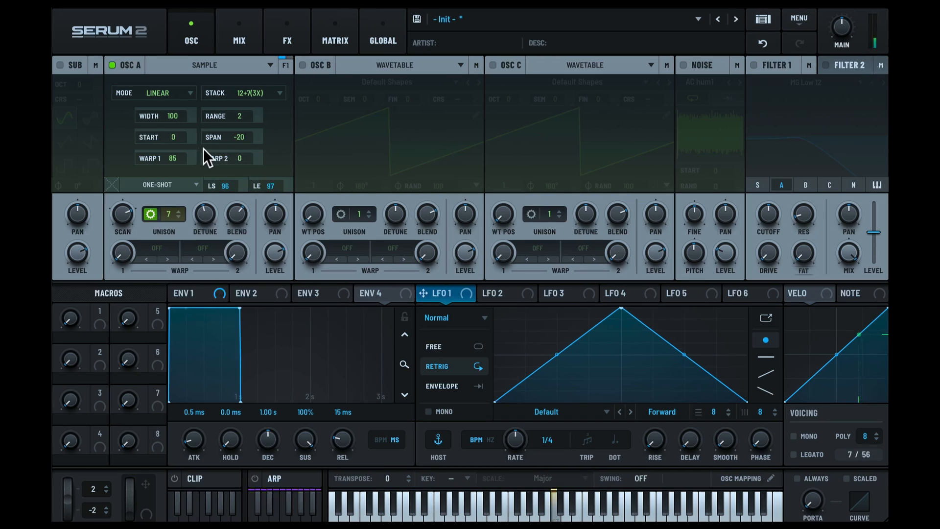
mouse_move(241, 135)
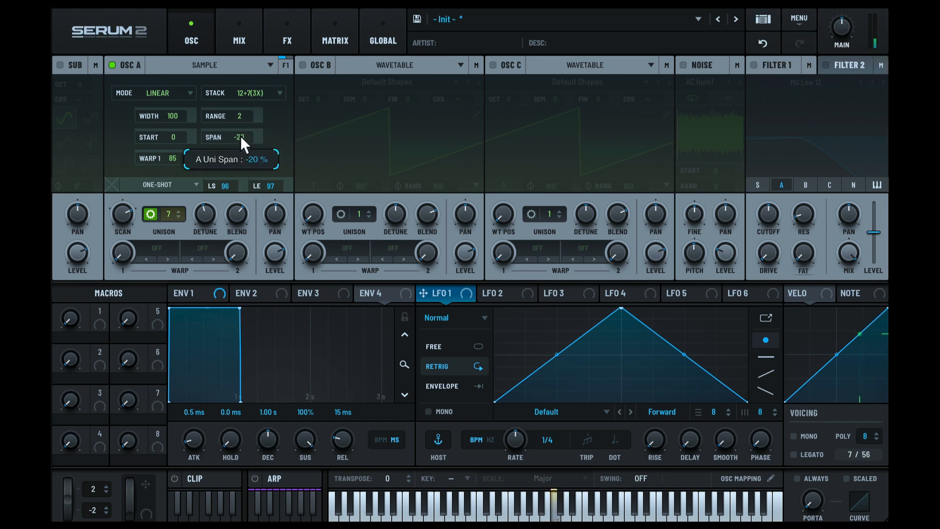
drag(240, 135, 247, 125)
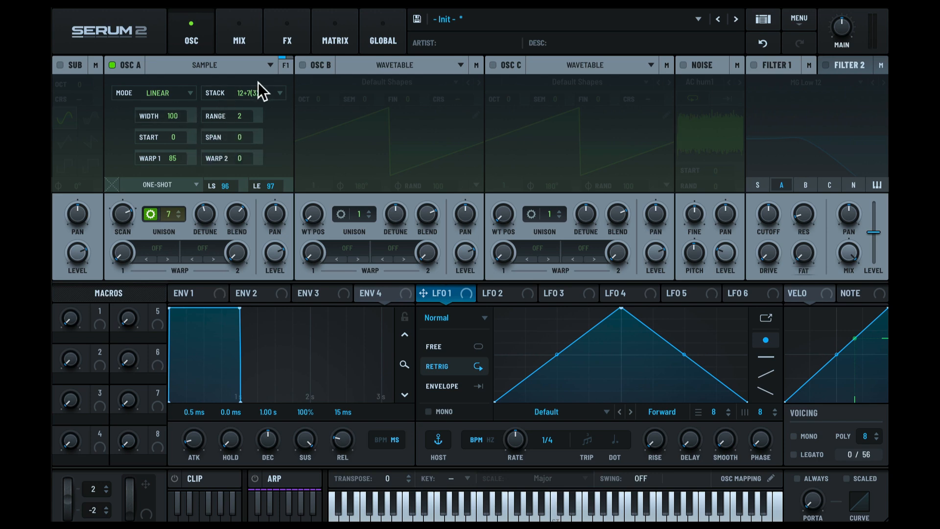
Step: Move the end marker of oscillator A's JB Fingerstyle sample earlier and reopen the unison settings
click(152, 213)
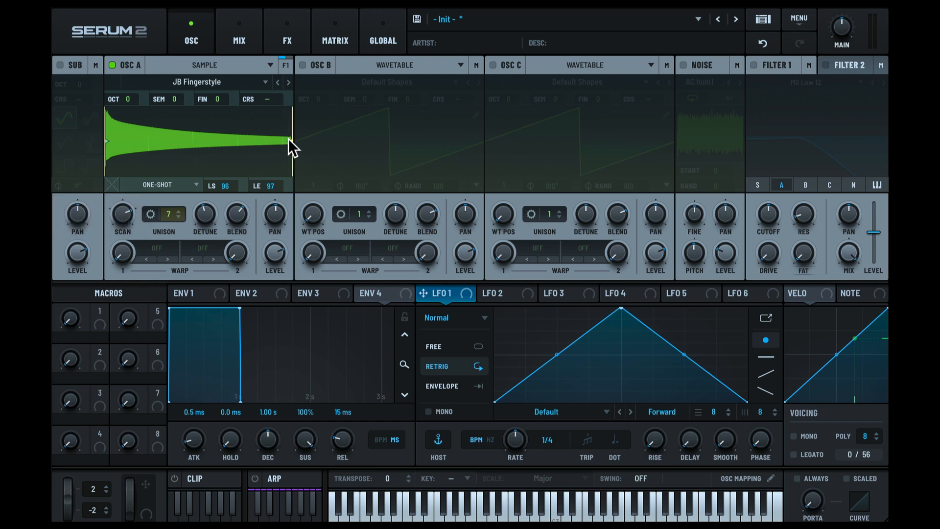
mouse_move(290, 141)
mouse_down()
mouse_move(259, 141)
mouse_move(240, 158)
mouse_move(243, 139)
mouse_up()
click(149, 214)
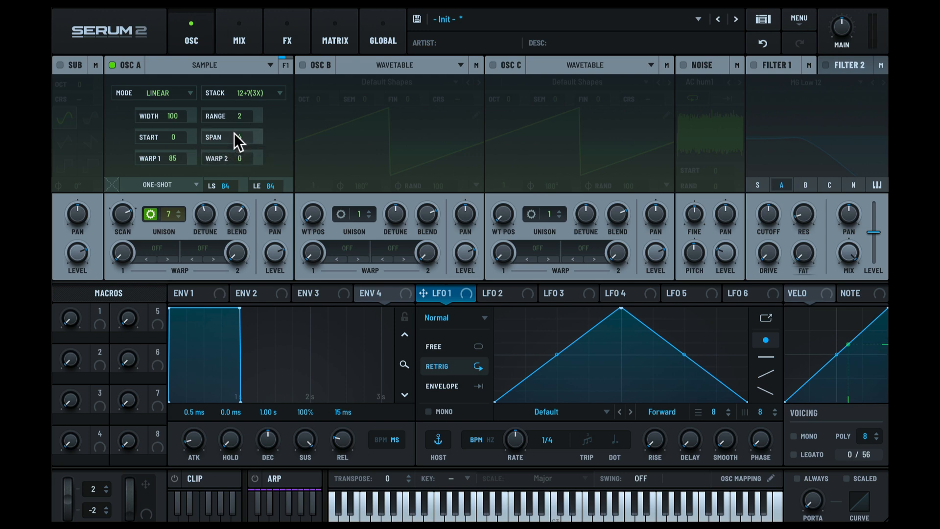
Step: Set oscillator A's unison Span to 33 and unison Start to 35
drag(234, 134, 247, 109)
drag(249, 141, 251, 120)
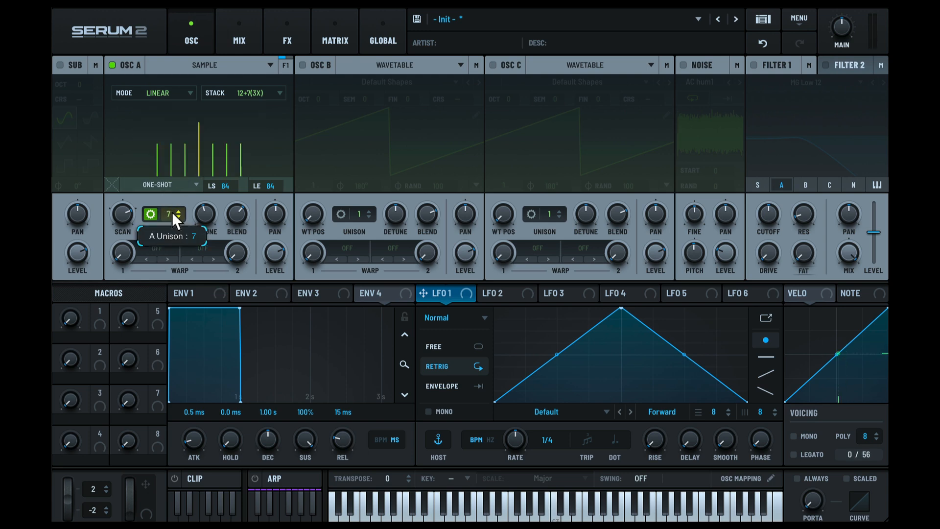
mouse_move(170, 137)
mouse_down()
mouse_move(187, 85)
mouse_move(168, 145)
mouse_up()
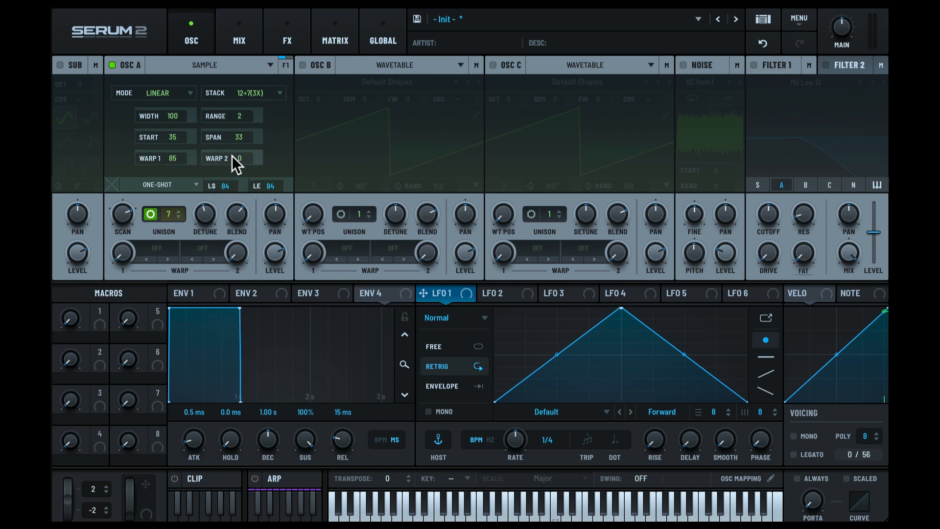
Step: Switch oscillator A to Granular and view its unison settings
click(217, 64)
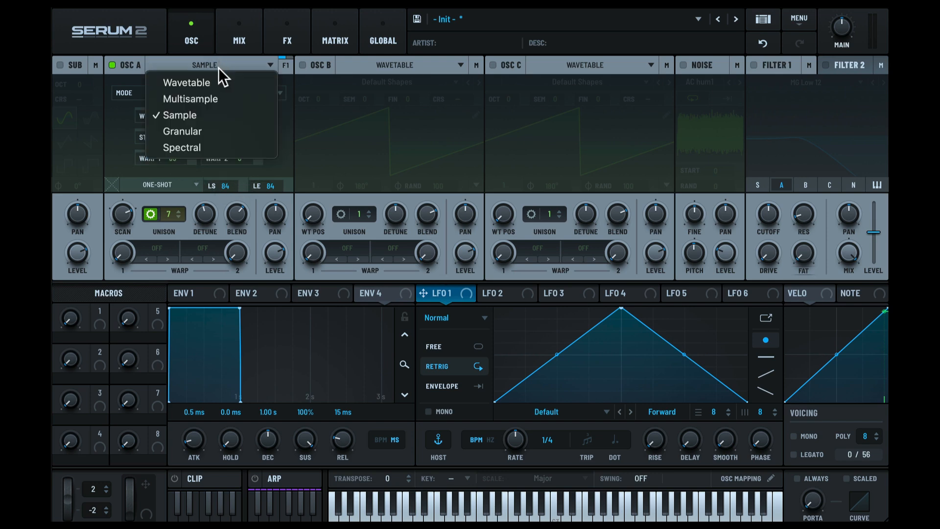
click(202, 130)
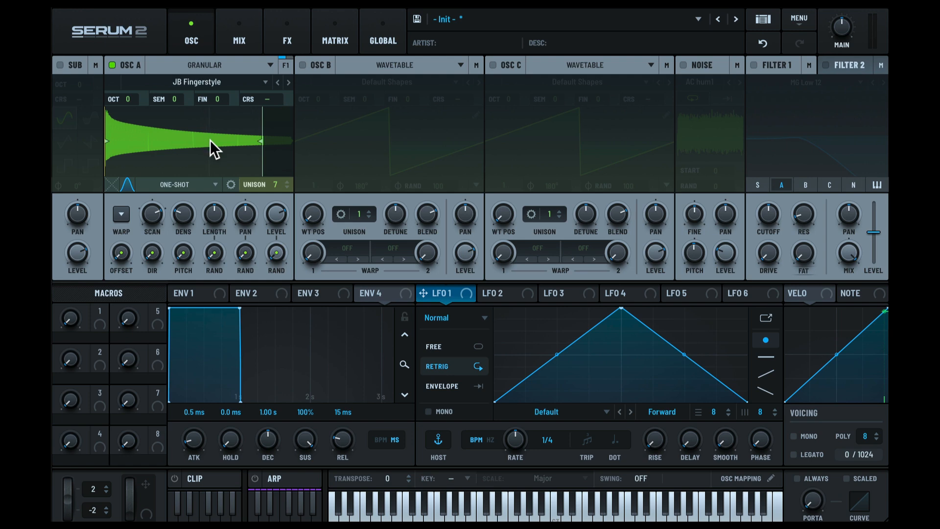
click(231, 184)
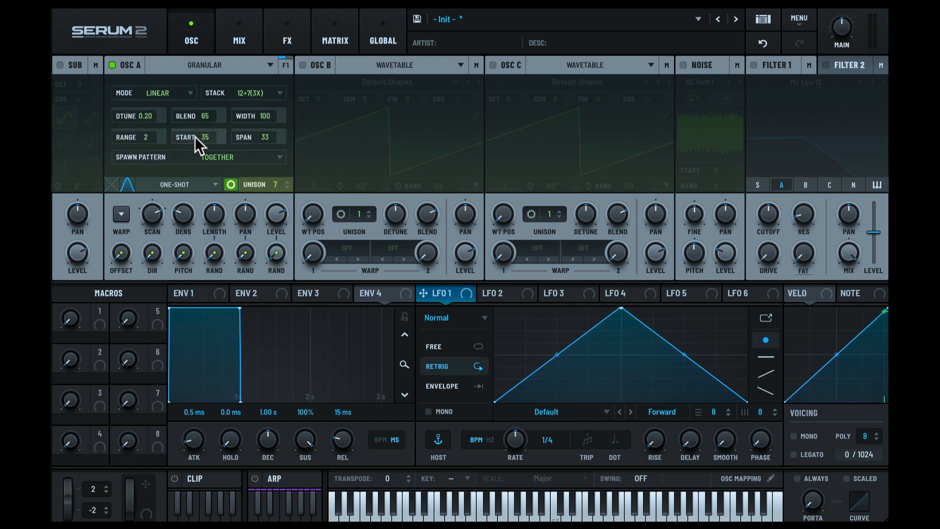
Step: Switch oscillator A to Spectral, view its unison settings, and check the Multisample oscillator type
click(212, 65)
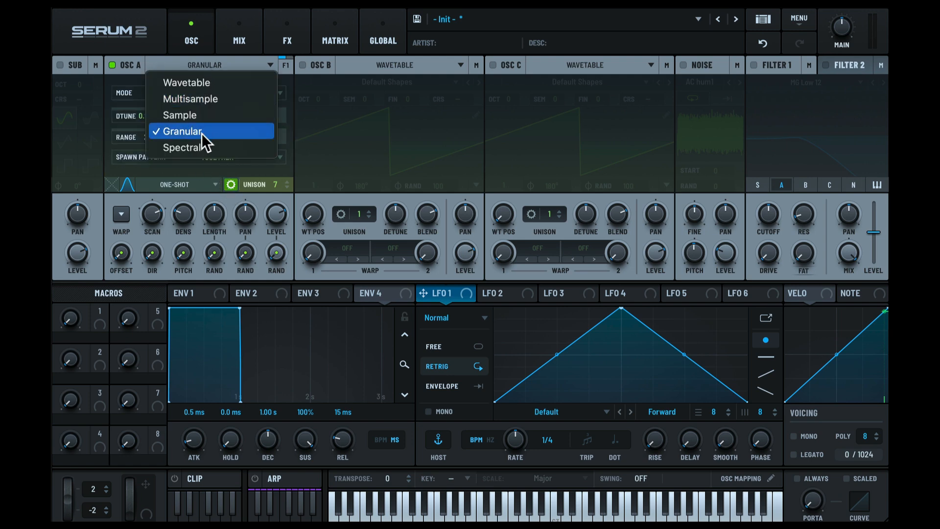
click(205, 148)
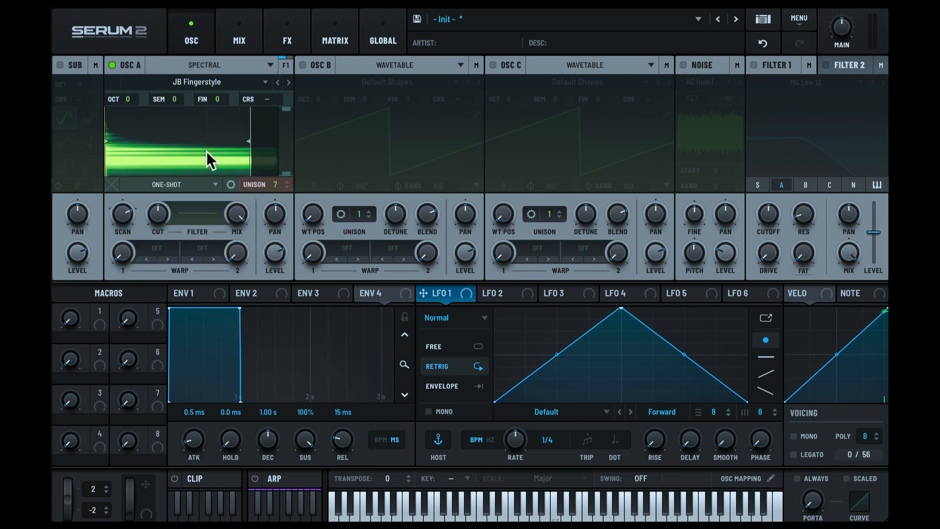
click(231, 184)
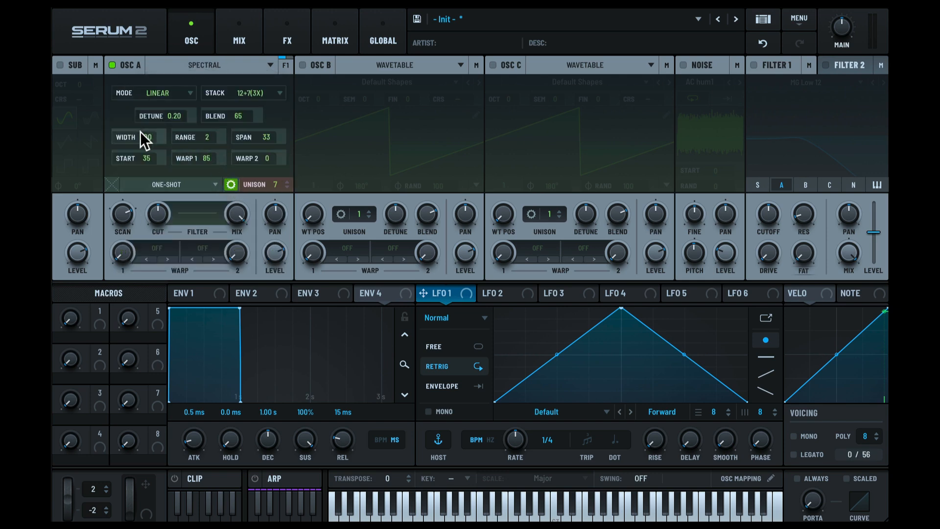
click(231, 184)
click(226, 62)
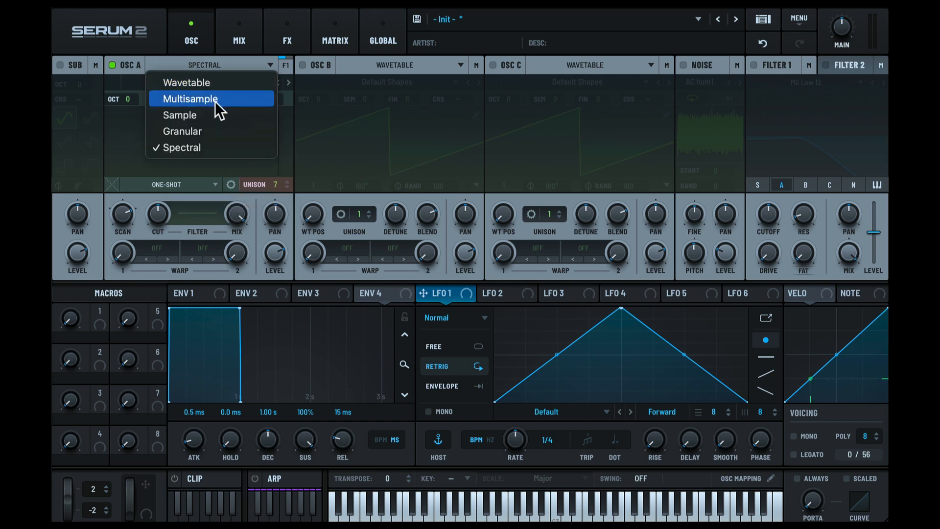
click(213, 63)
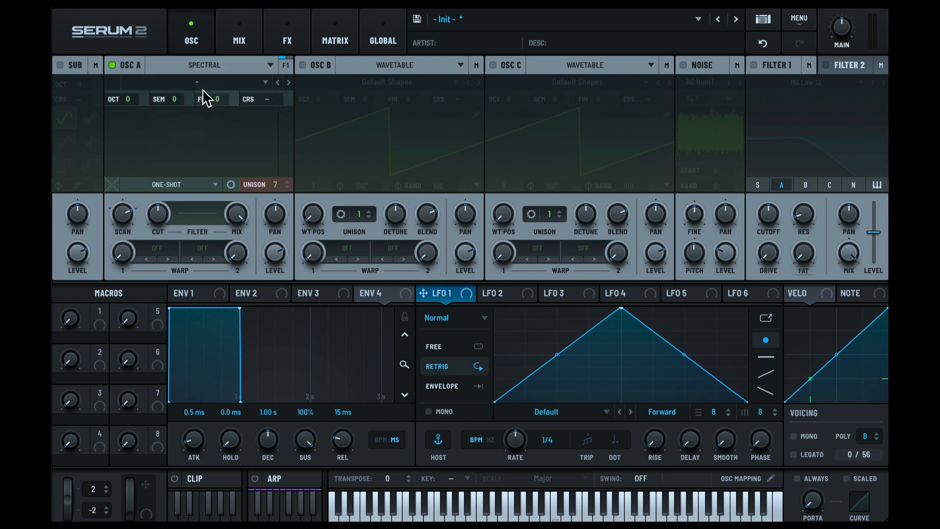
Step: Turn oscillator A off and restore its enable state with Reset Control
right_click(128, 61)
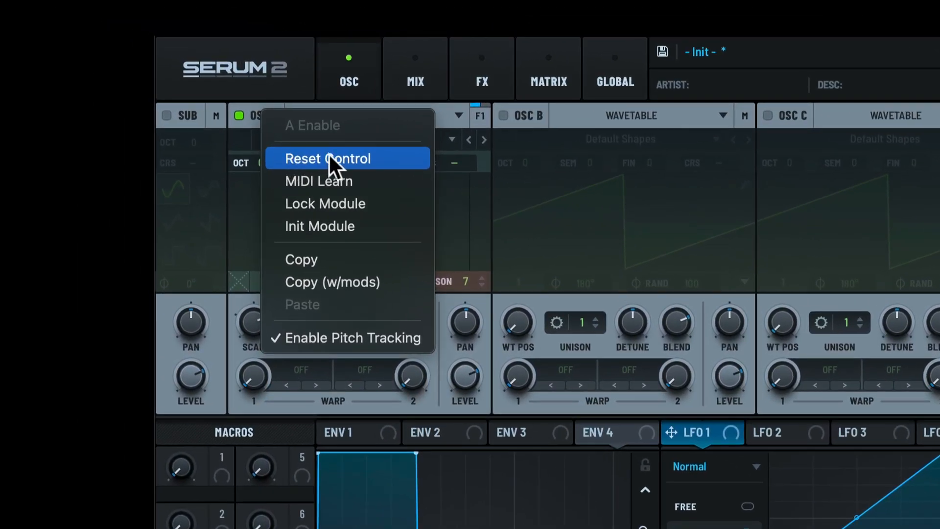
click(240, 117)
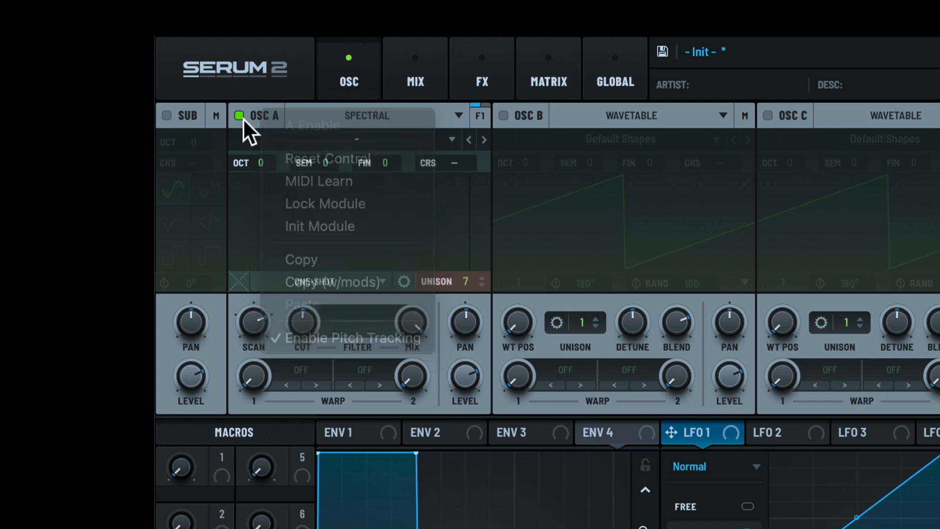
click(239, 114)
click(239, 116)
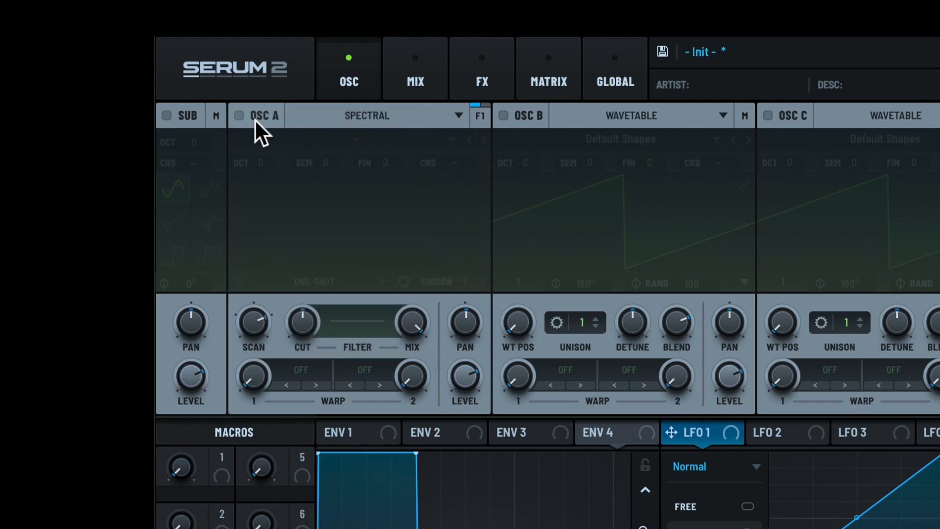
right_click(262, 120)
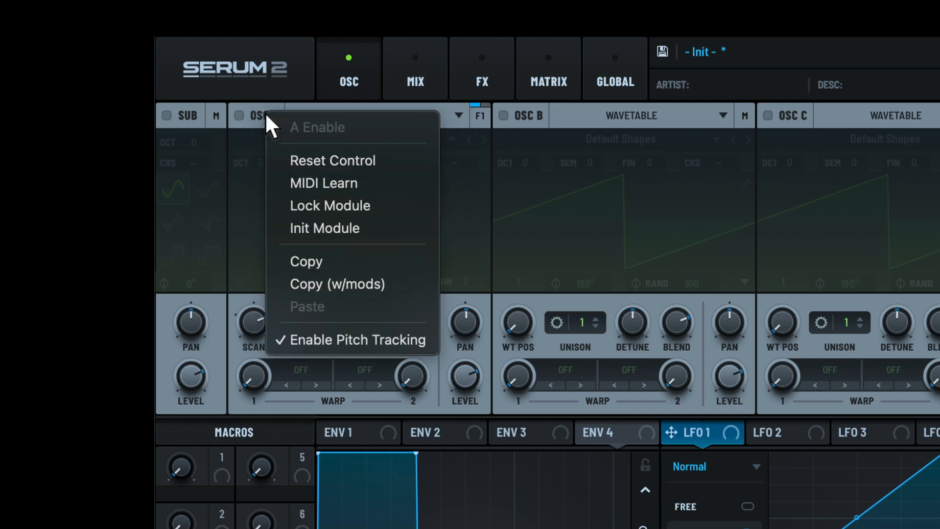
click(342, 159)
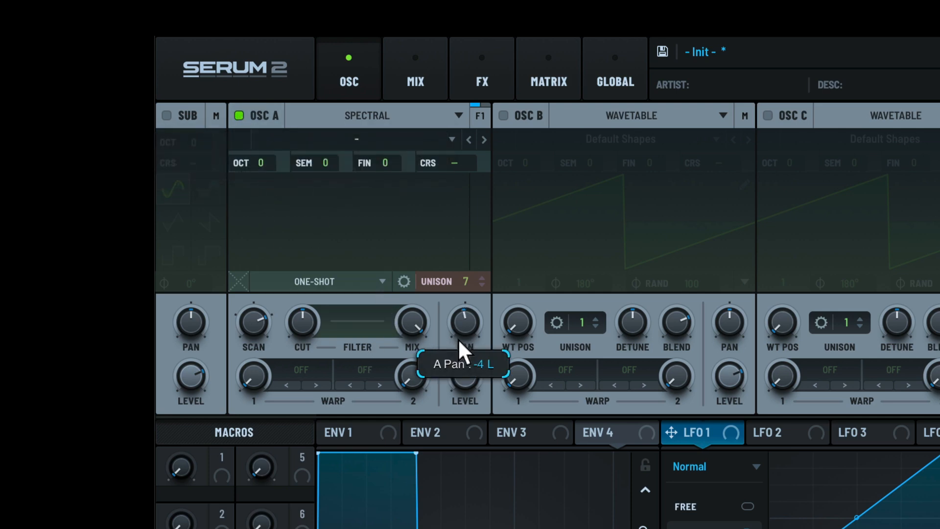
Step: Pan oscillator A to the left and reset the Pan control to center, twice
drag(461, 321, 465, 375)
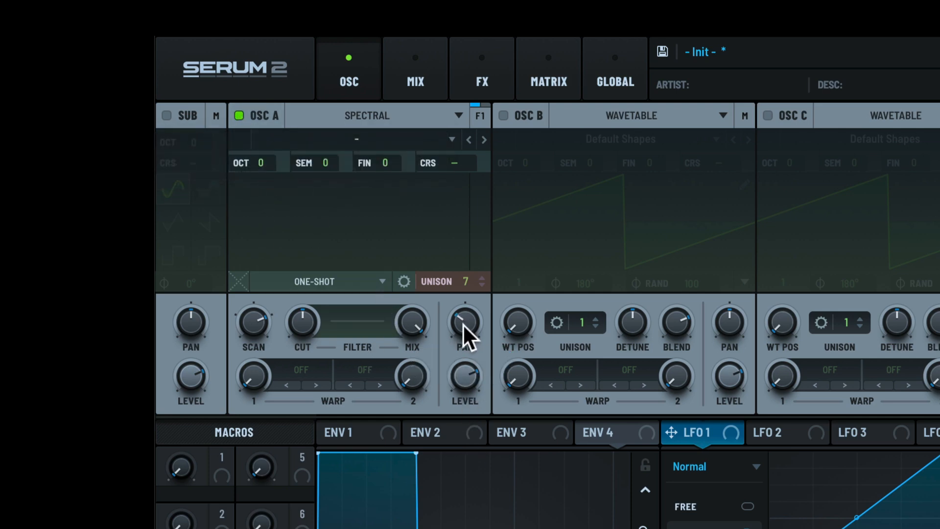
right_click(462, 322)
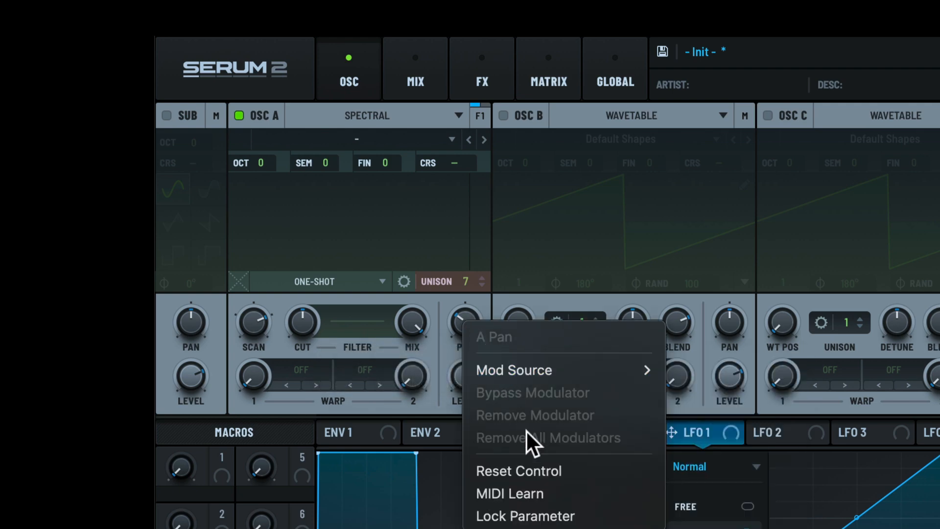
click(533, 470)
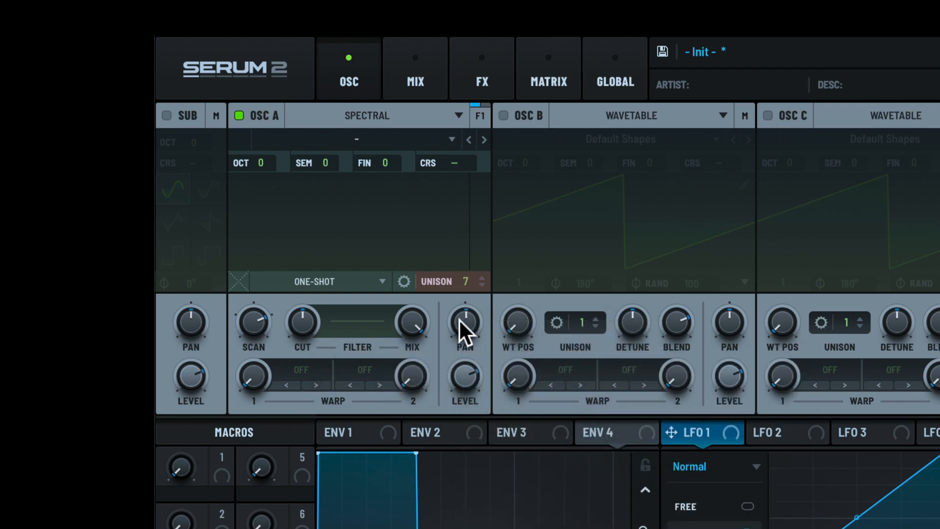
drag(459, 321, 462, 374)
double_click(462, 324)
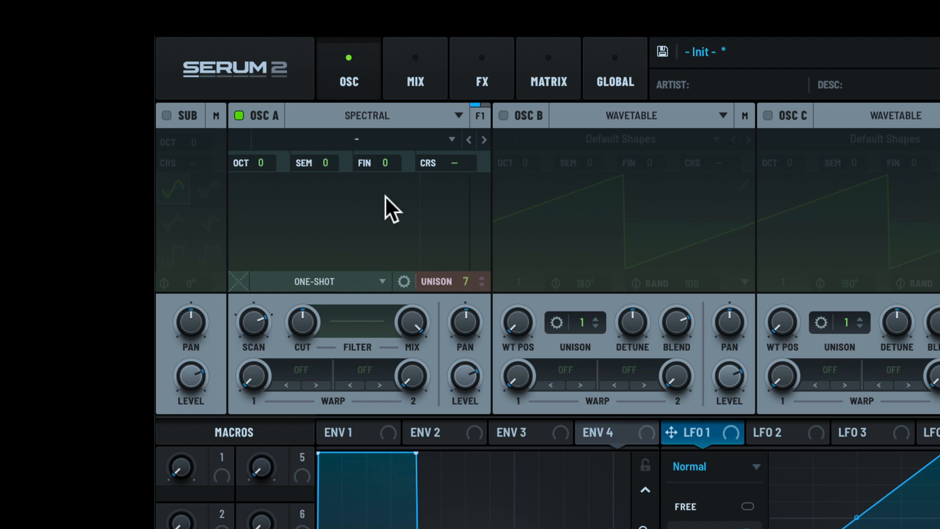
Step: Assign oscillator A's enable switch to CC 77 with MIDI Learn, and remove the MIDI CC assignment
right_click(260, 114)
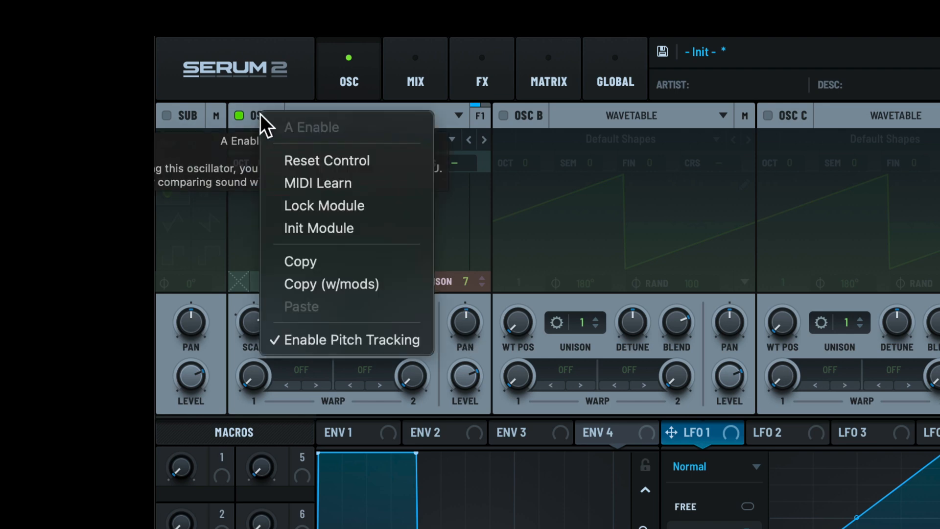
click(330, 182)
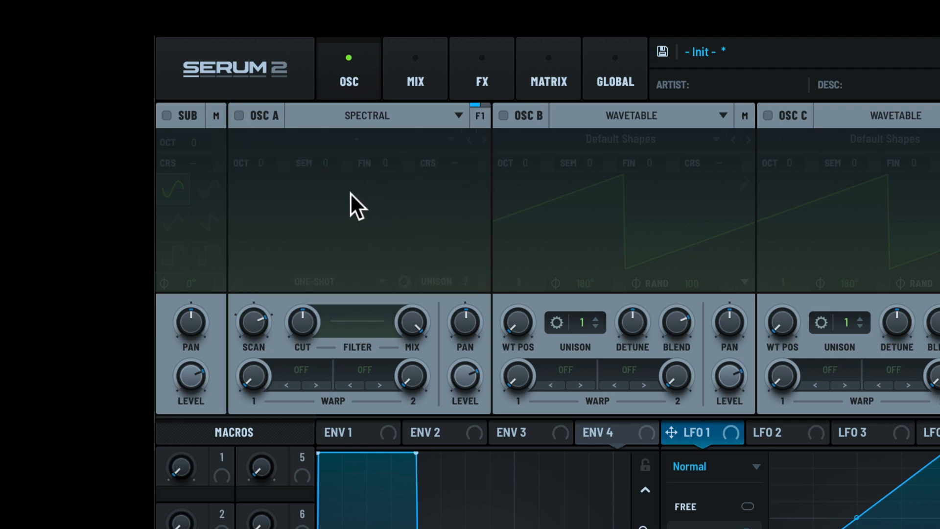
right_click(263, 112)
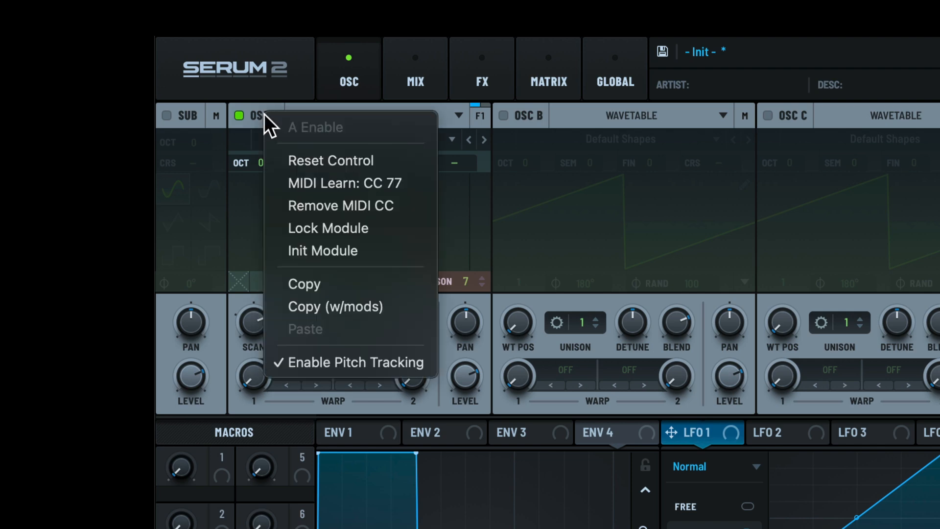
click(366, 204)
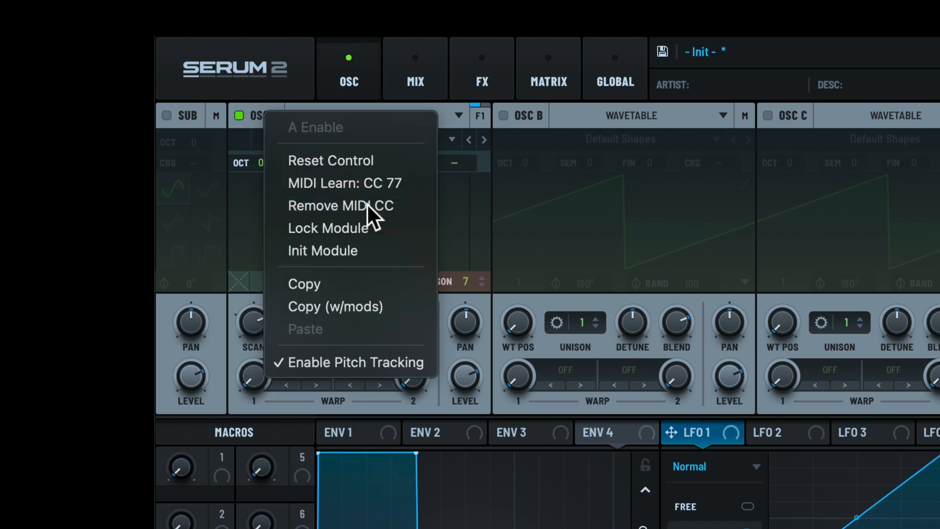
Step: Assign oscillator A's Pan to CC 77 with MIDI Learn, pan slightly left, and remove the MIDI CC assignment
right_click(464, 322)
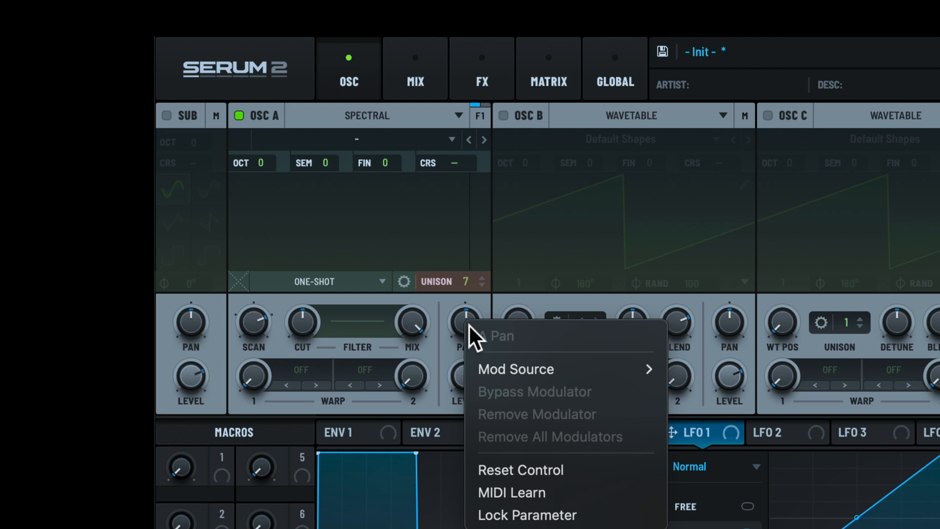
click(545, 489)
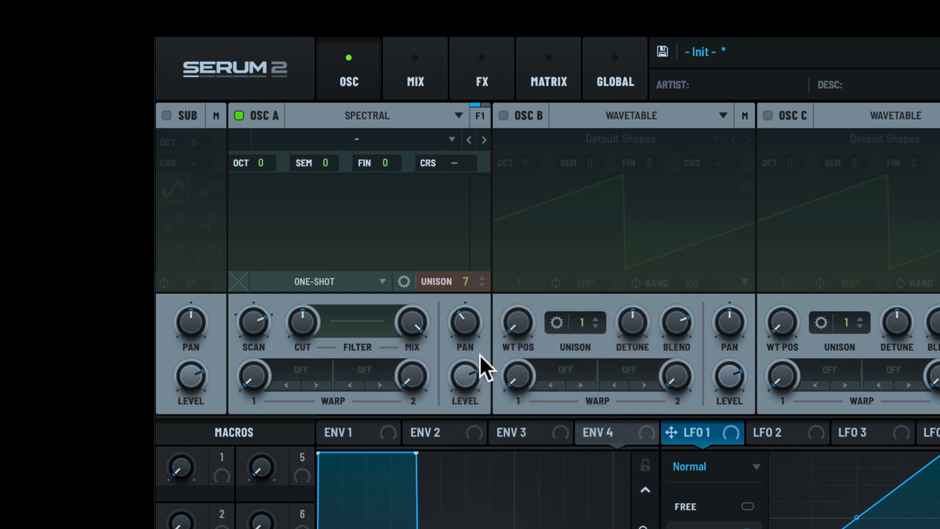
right_click(464, 325)
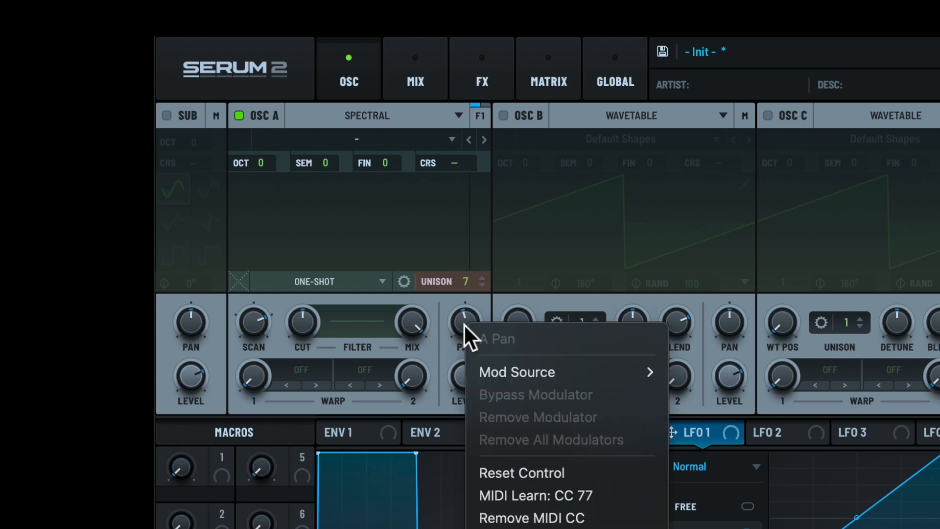
click(555, 520)
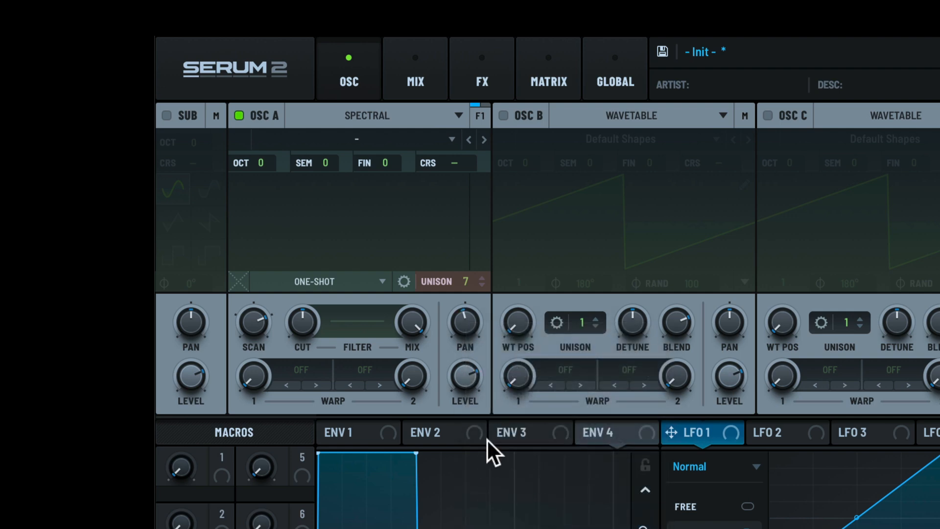
Step: Open oscillator A's module menu, dismiss it, and load the Clean 808 sample into the spectral oscillator
right_click(259, 114)
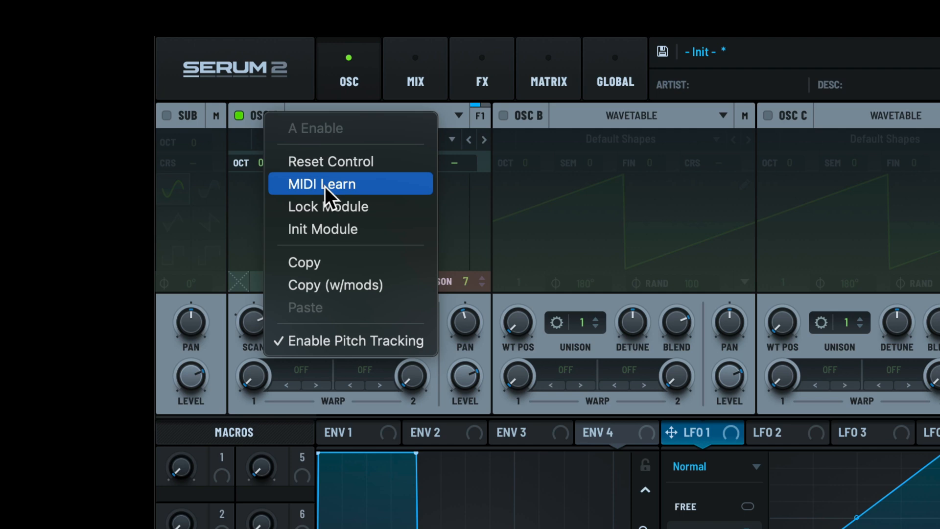
click(248, 201)
click(483, 139)
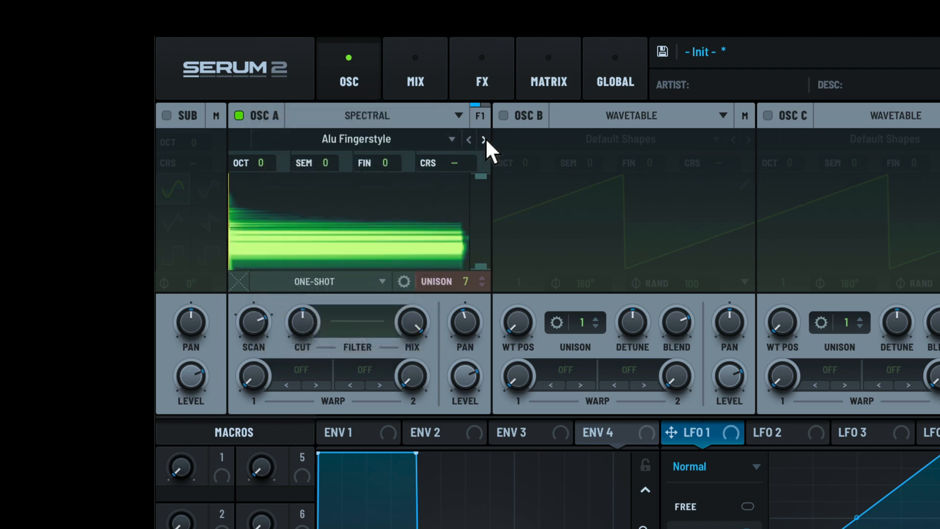
click(483, 139)
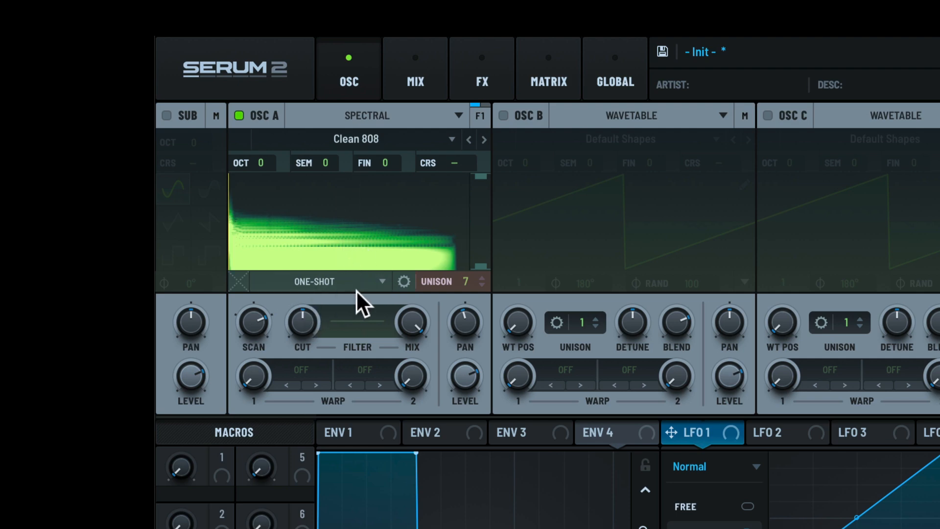
Step: Set oscillator A's first warp mode to the LPF filter and its second to PD (B)
click(321, 379)
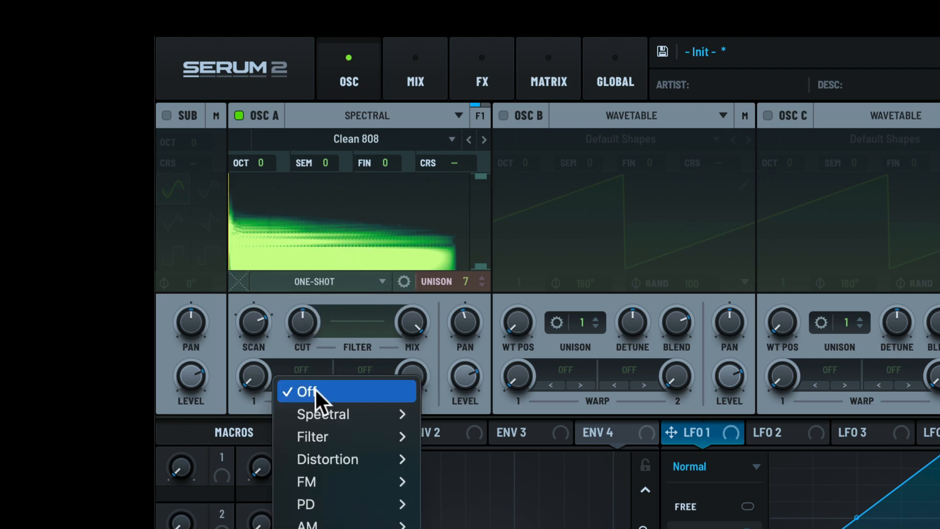
mouse_move(360, 440)
click(428, 439)
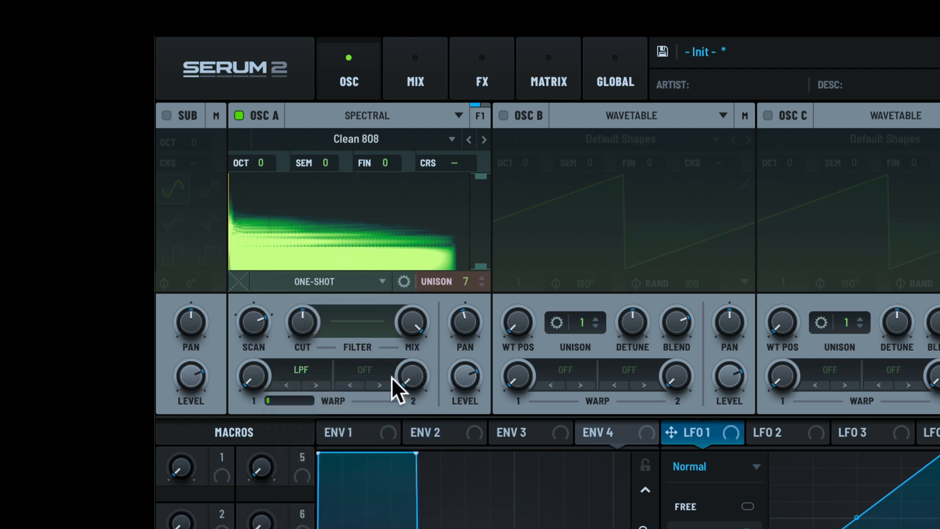
click(391, 378)
mouse_move(451, 491)
click(512, 504)
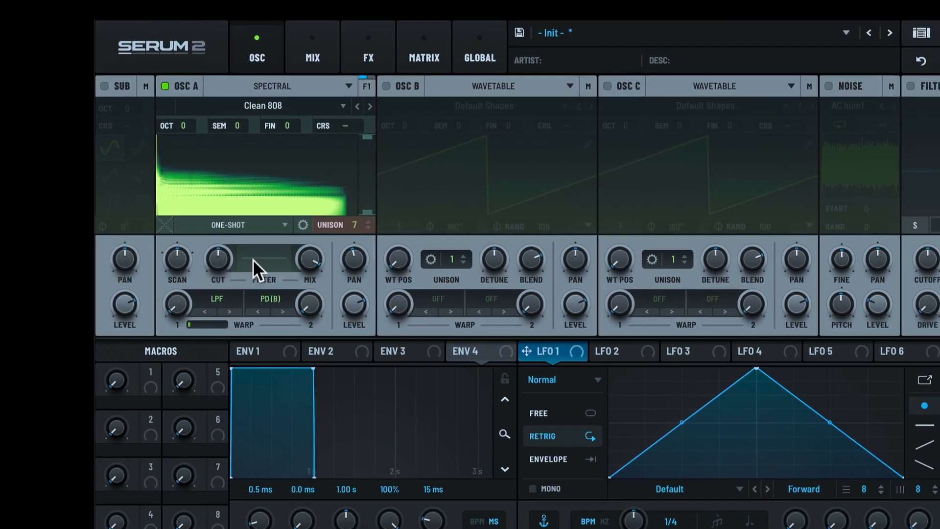
Step: Load a repeating zigzag factory shape as oscillator A's spectral filter curve and close the filter editor
click(253, 260)
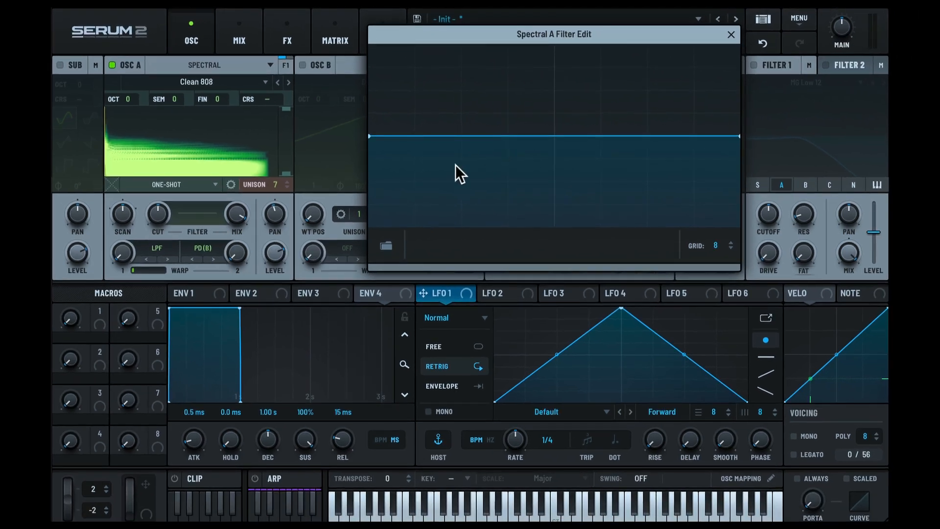
click(404, 241)
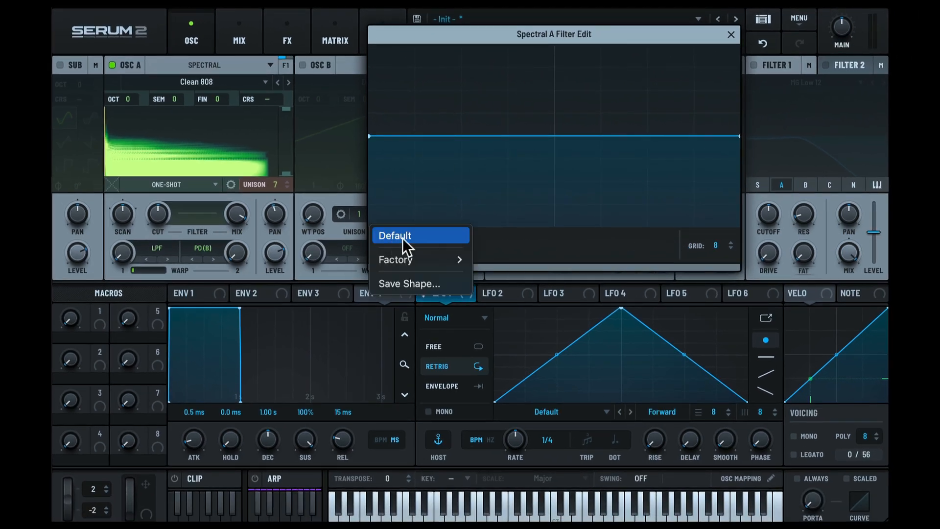
mouse_move(425, 258)
click(526, 292)
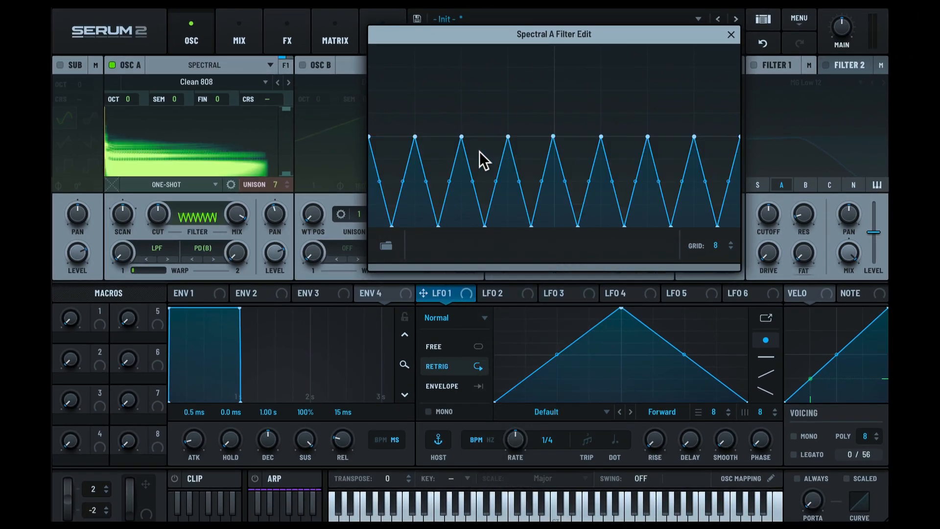
click(731, 34)
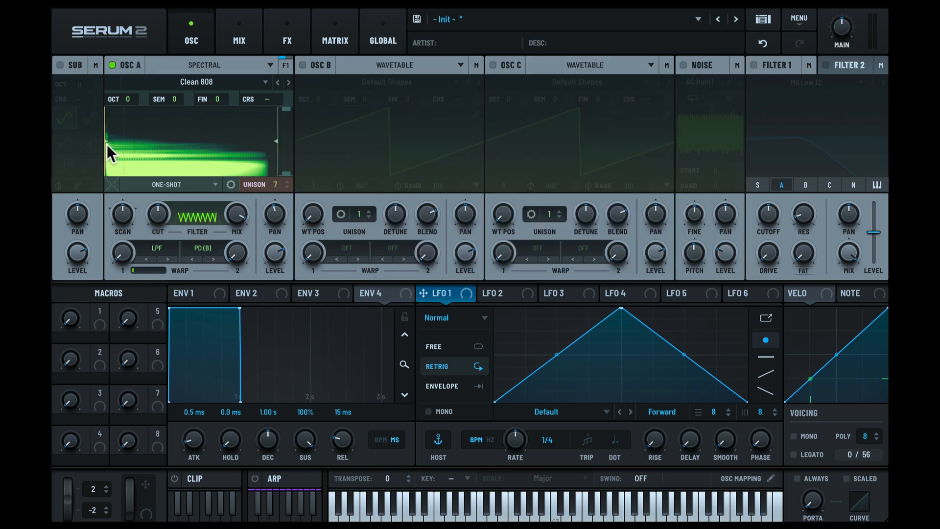
Step: Lock oscillator A's module and step forward through the presets to ARP - Cascading Etheric Paths
right_click(132, 63)
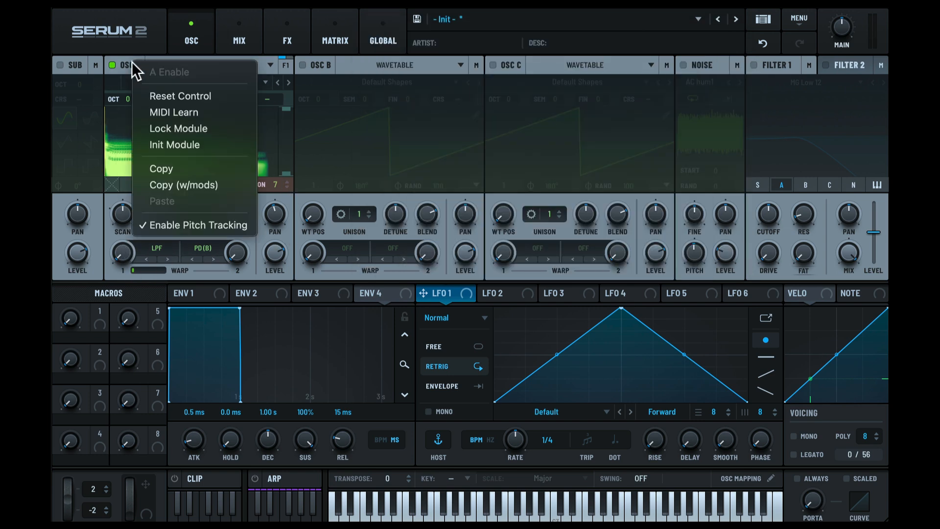
click(194, 126)
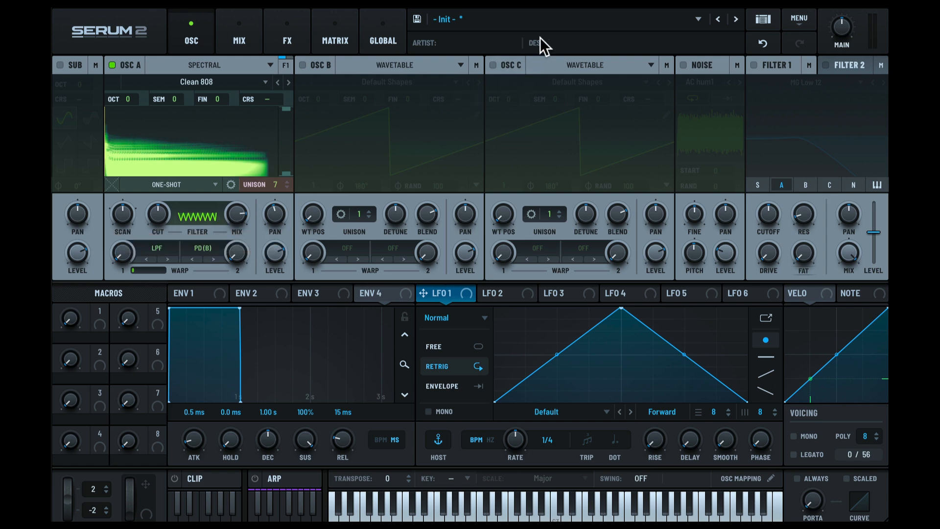
click(736, 20)
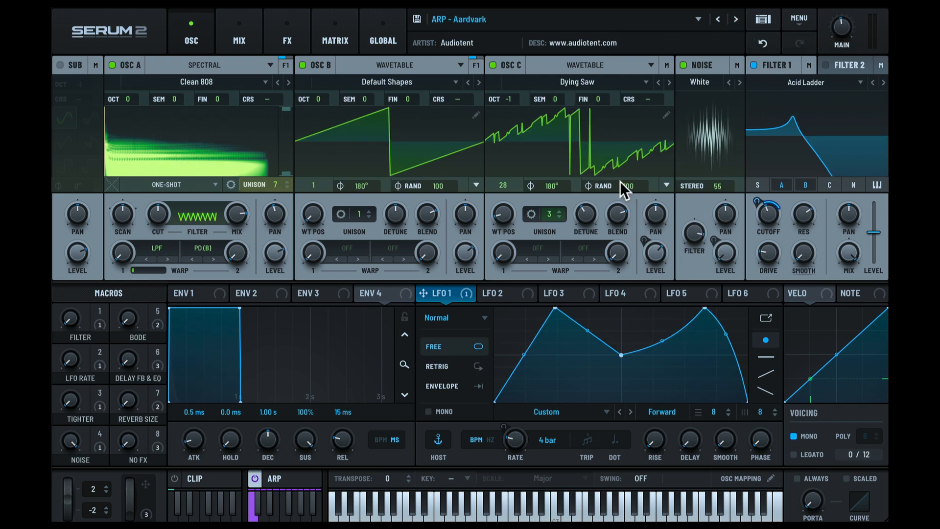
click(736, 18)
click(737, 18)
click(737, 18)
click(736, 18)
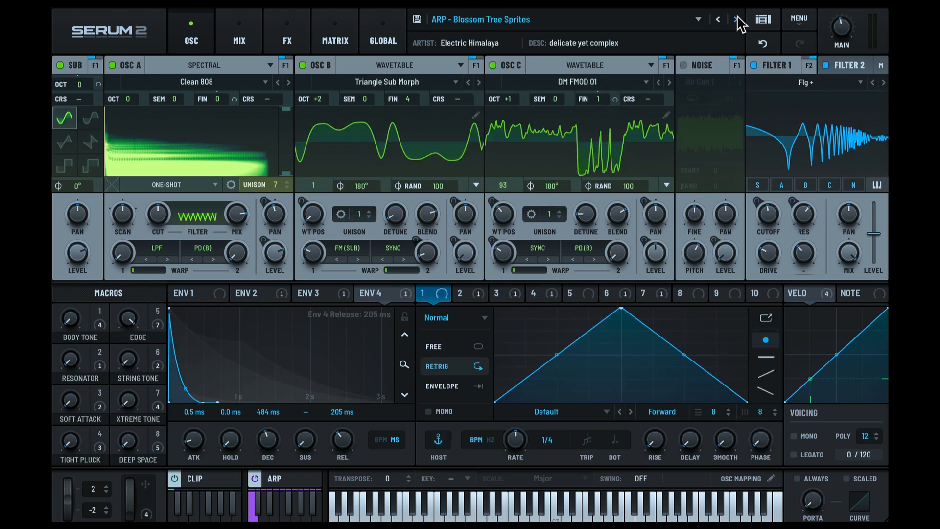
click(736, 18)
Step: Initialize the preset and check the Lock Module option in oscillator A's module menu
click(799, 20)
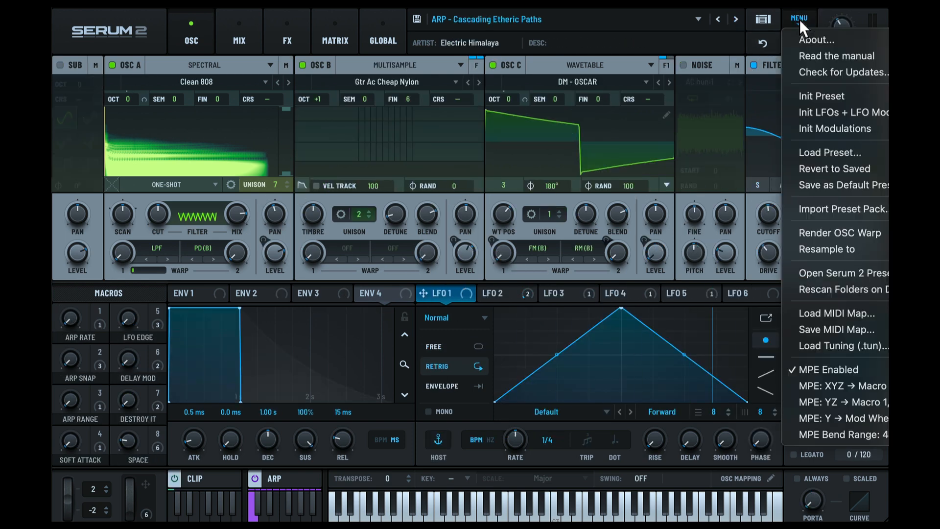
click(807, 96)
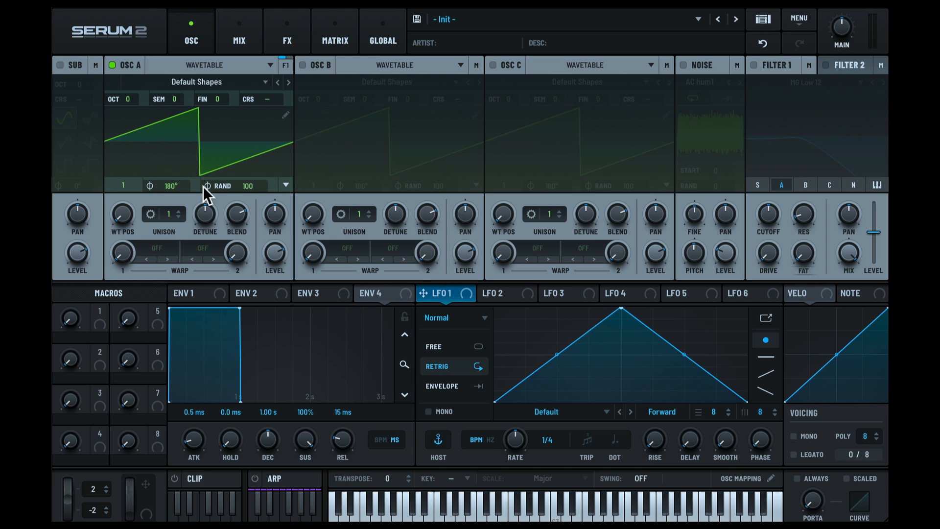
right_click(131, 63)
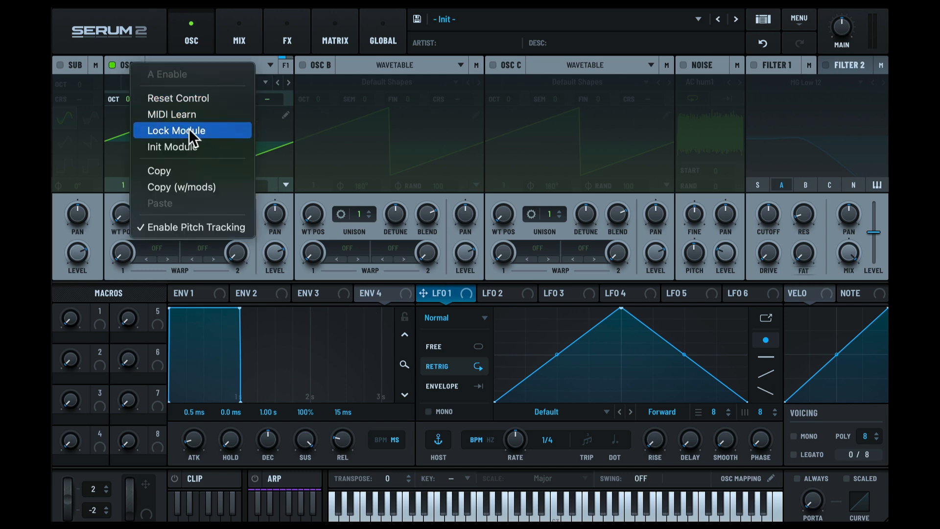
click(226, 130)
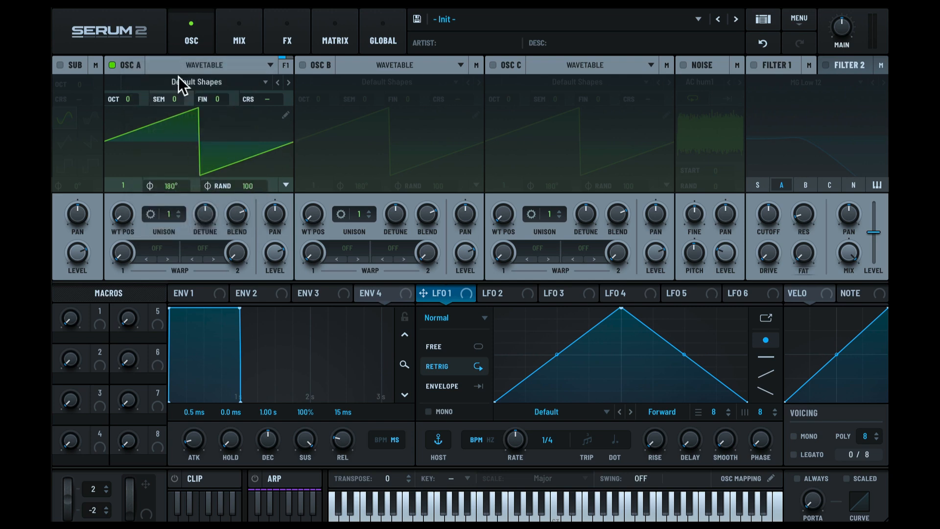
Step: Lock oscillator A's Pan parameter and unlock it again
right_click(275, 226)
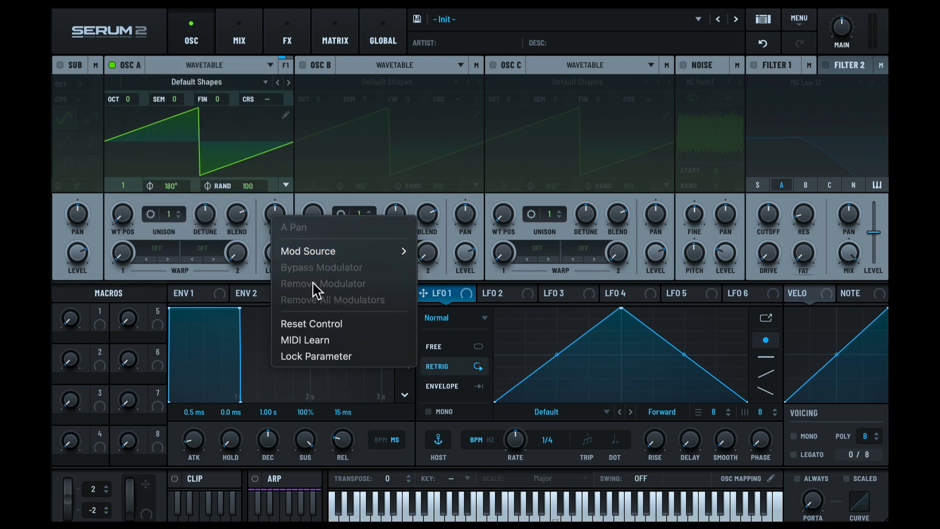
click(316, 355)
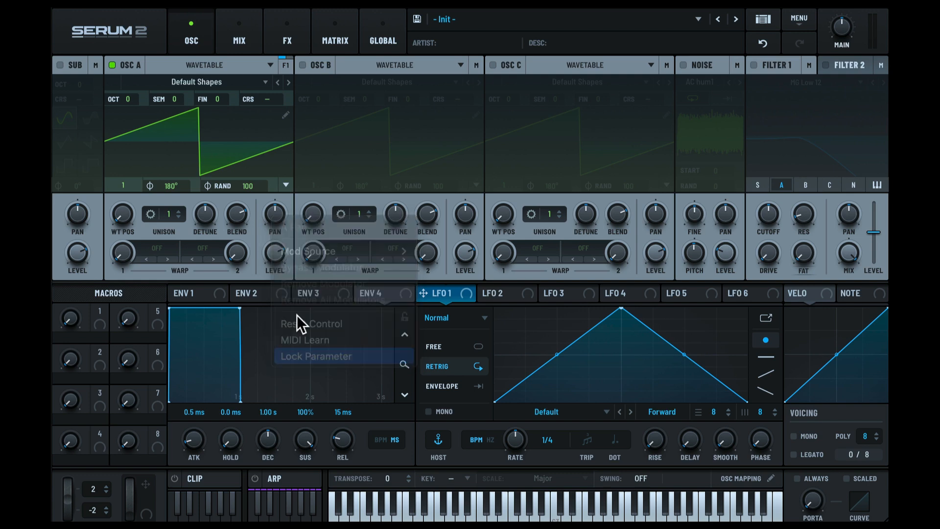
right_click(274, 214)
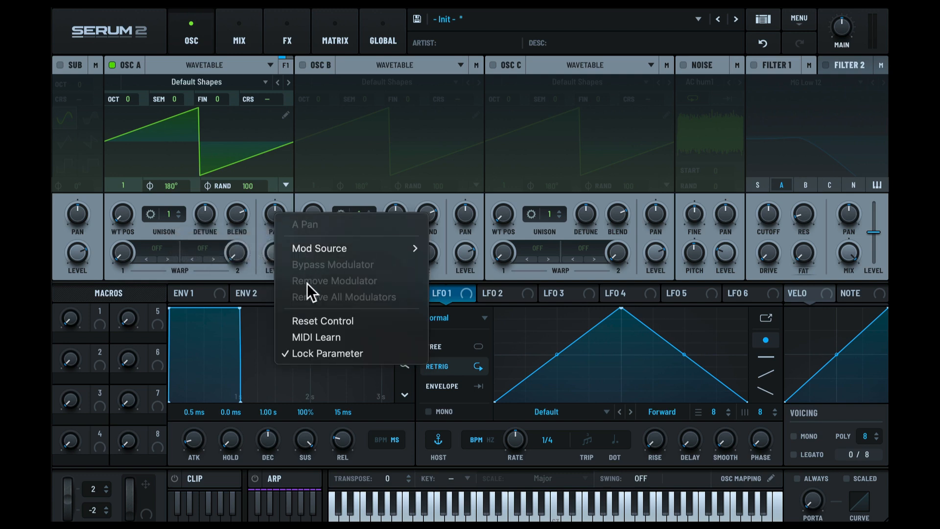
click(336, 352)
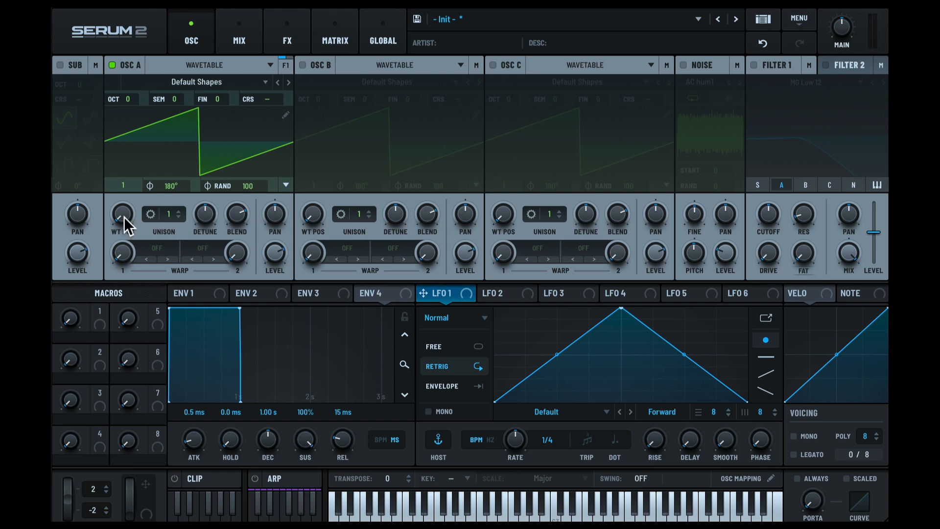
Step: Raise oscillator A's wavetable position to 7 and lock that parameter
drag(124, 217, 140, 124)
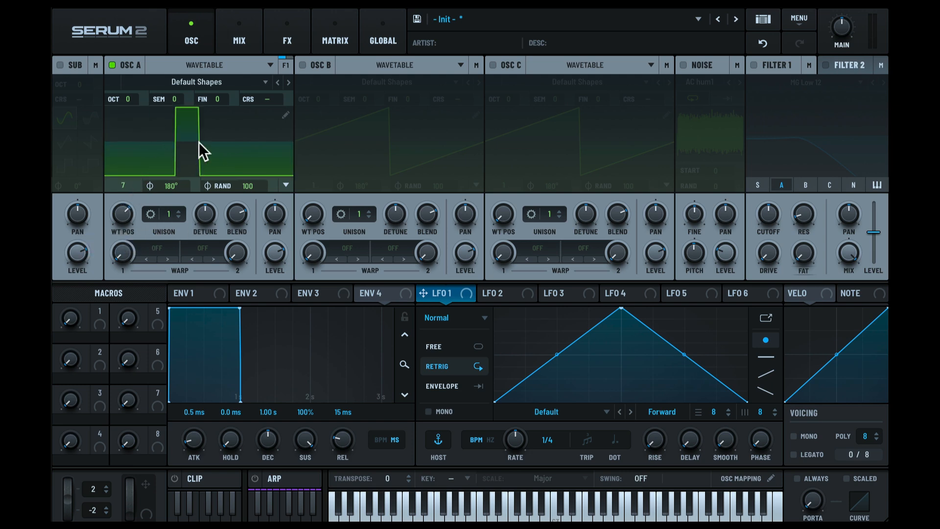
right_click(121, 214)
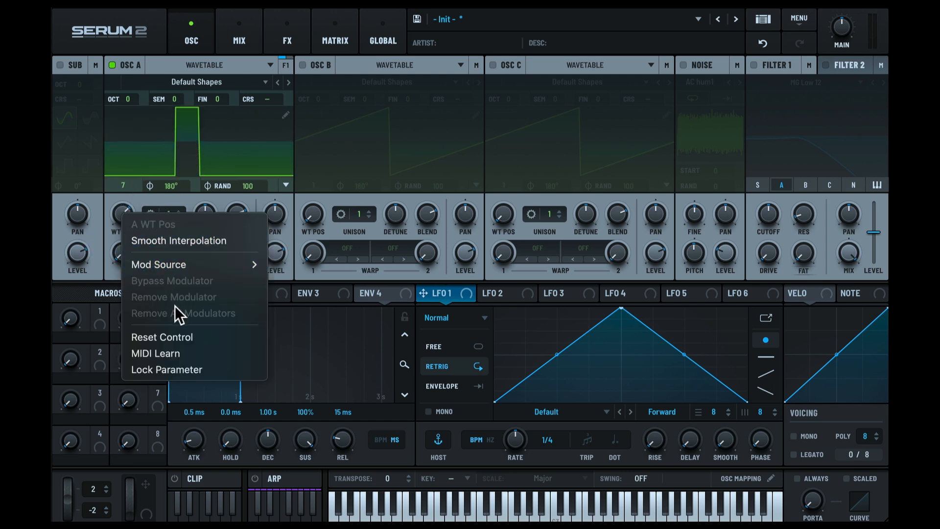
click(199, 368)
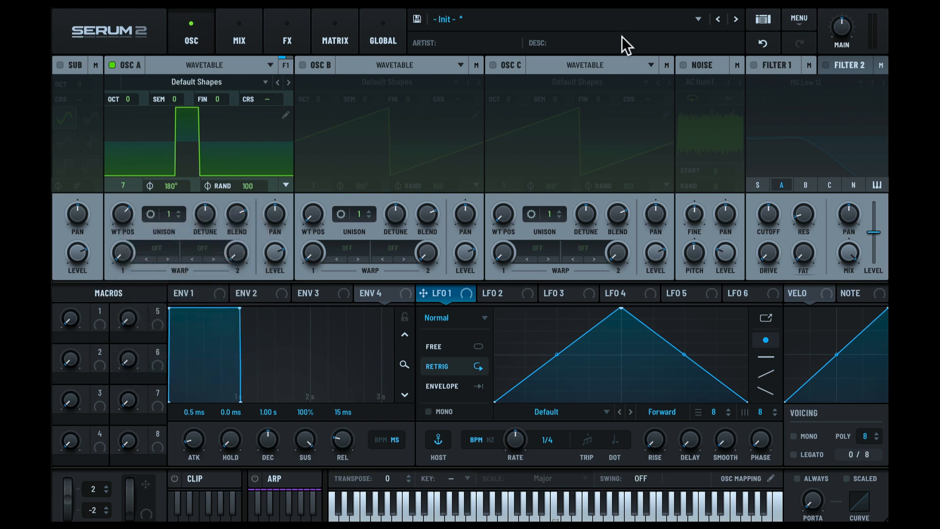
Step: Step forward through the presets to ARP - Altar and initialize the preset
click(734, 20)
click(734, 19)
click(734, 20)
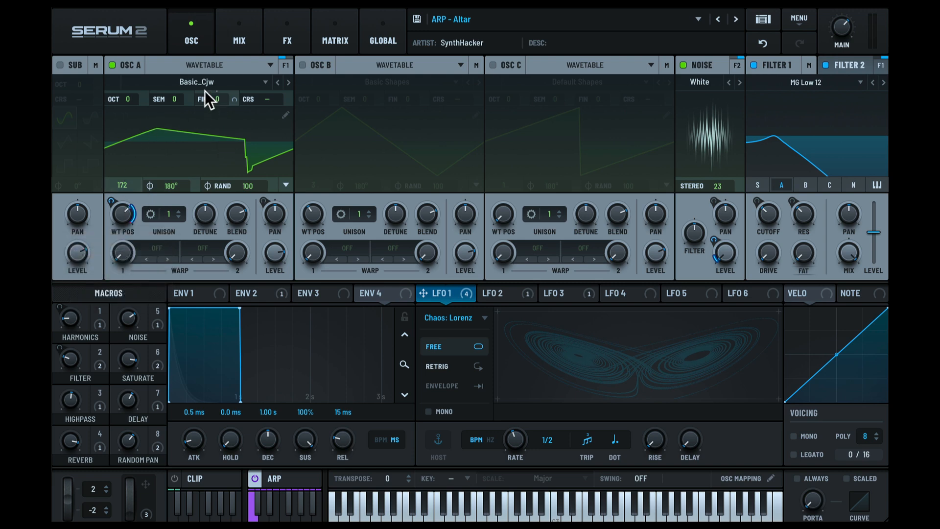
click(793, 18)
click(820, 96)
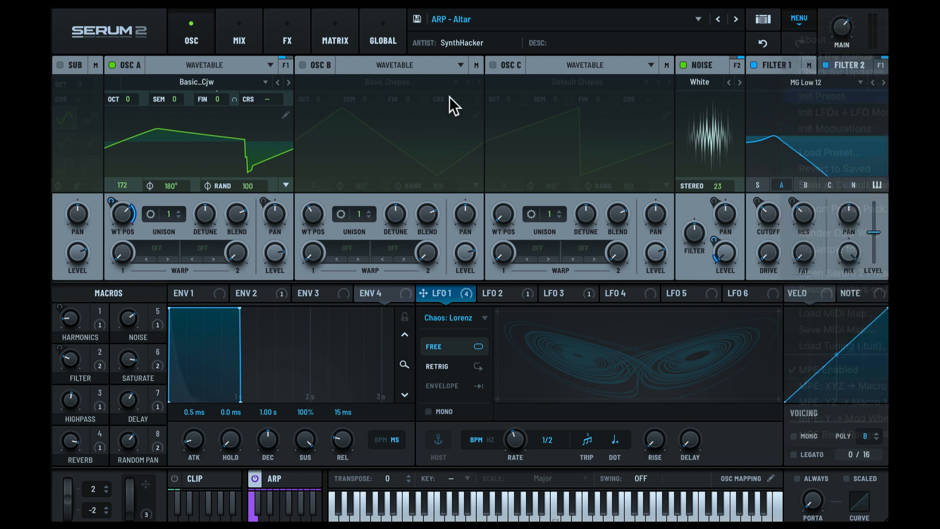
Step: Initialize oscillator A's module and copy the module
right_click(128, 64)
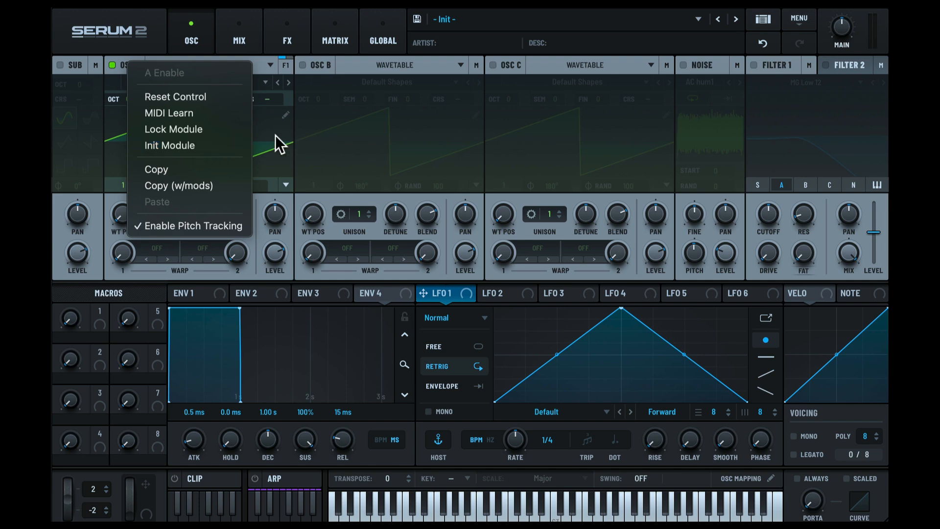
click(226, 145)
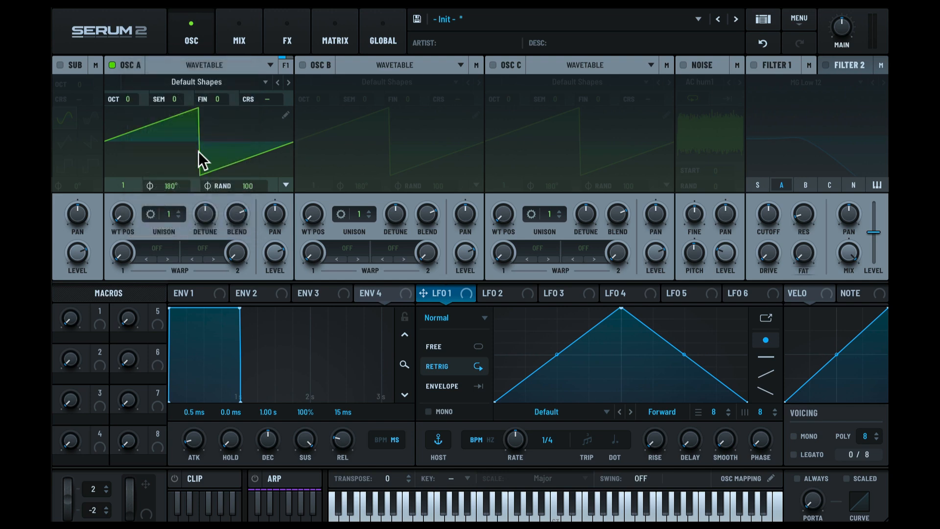
right_click(132, 72)
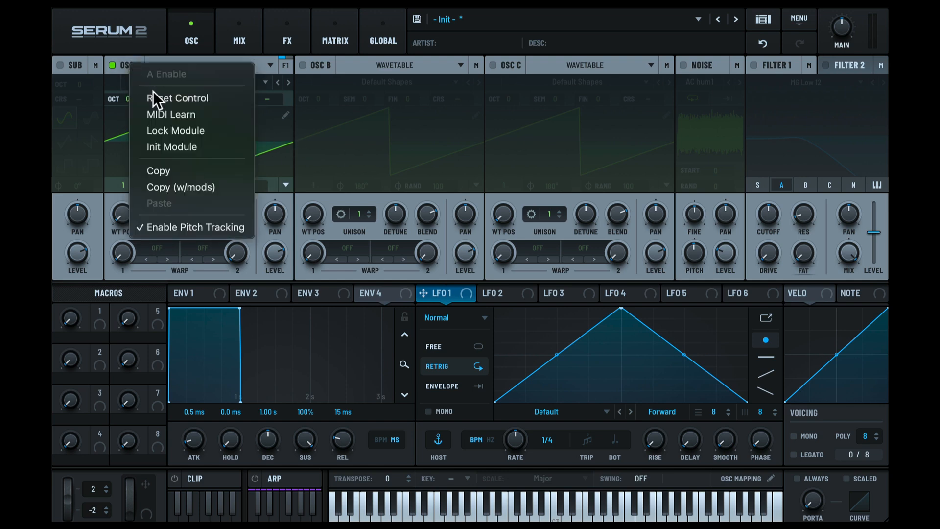
click(193, 170)
Step: Load the Creeper [SN] wavetable in oscillator A, set its wavetable position to 62, and raise Detune, Blend and Pan
click(289, 82)
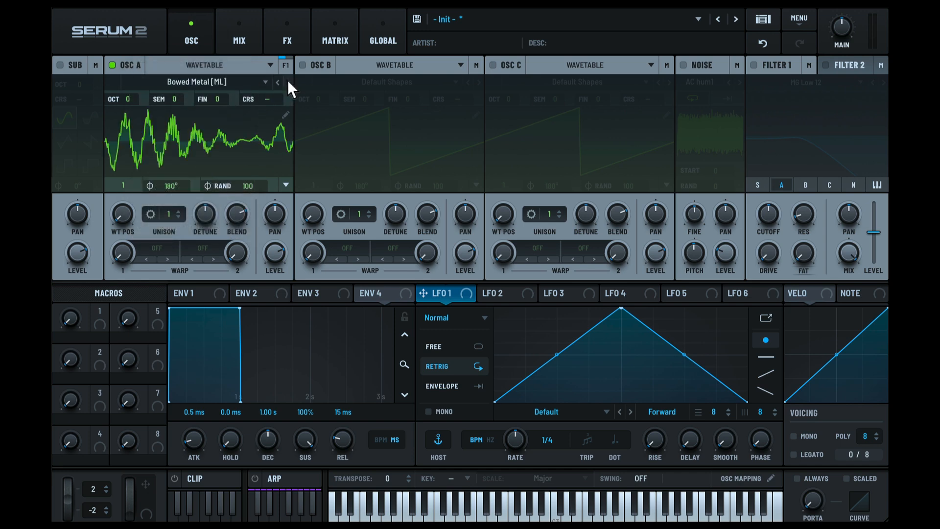
click(288, 82)
drag(128, 215, 218, 212)
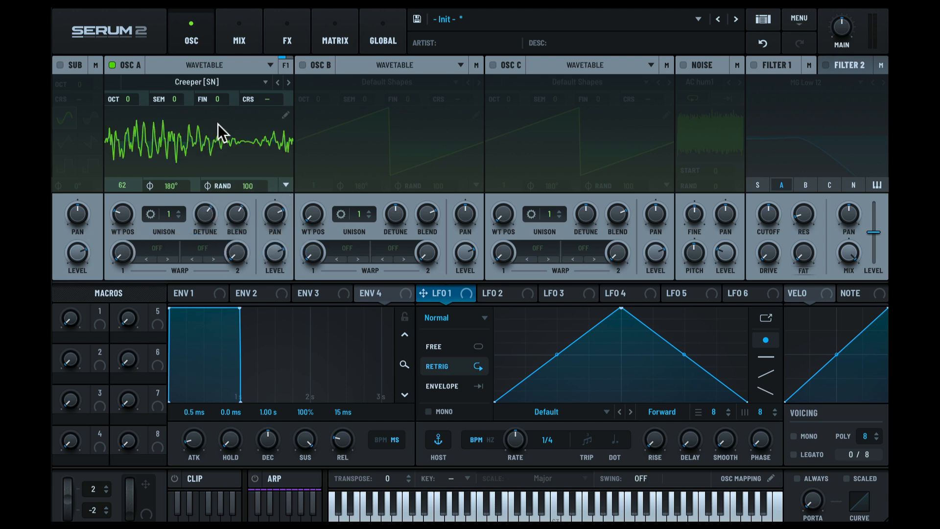
Step: Copy oscillator A's module and paste it into oscillator B
right_click(131, 66)
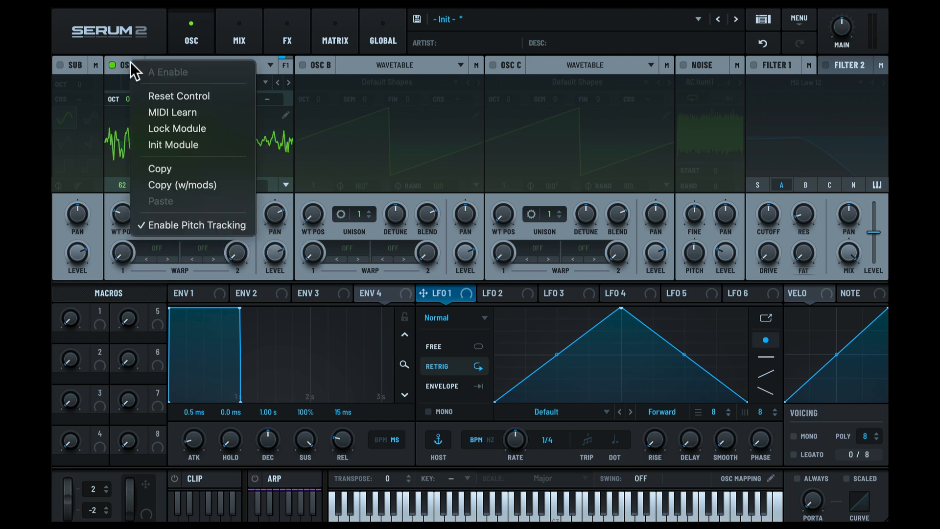
click(175, 165)
right_click(321, 65)
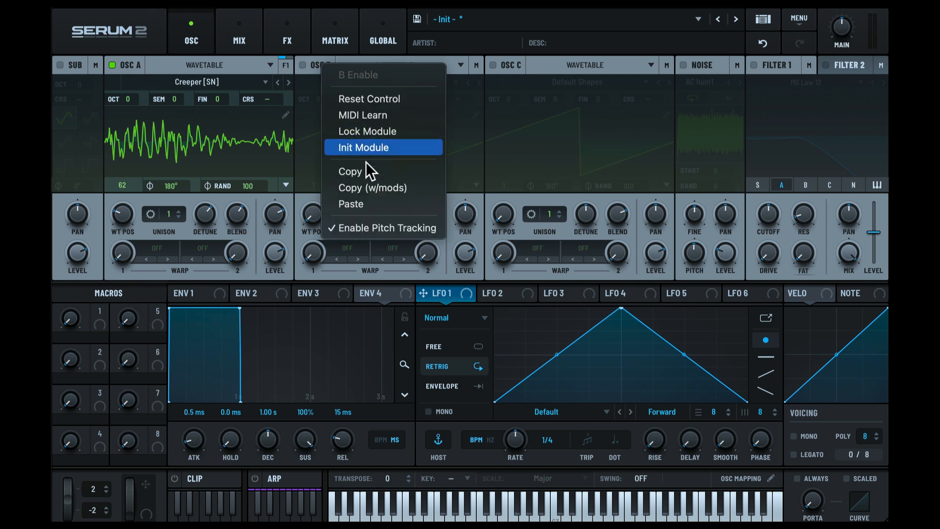
click(365, 203)
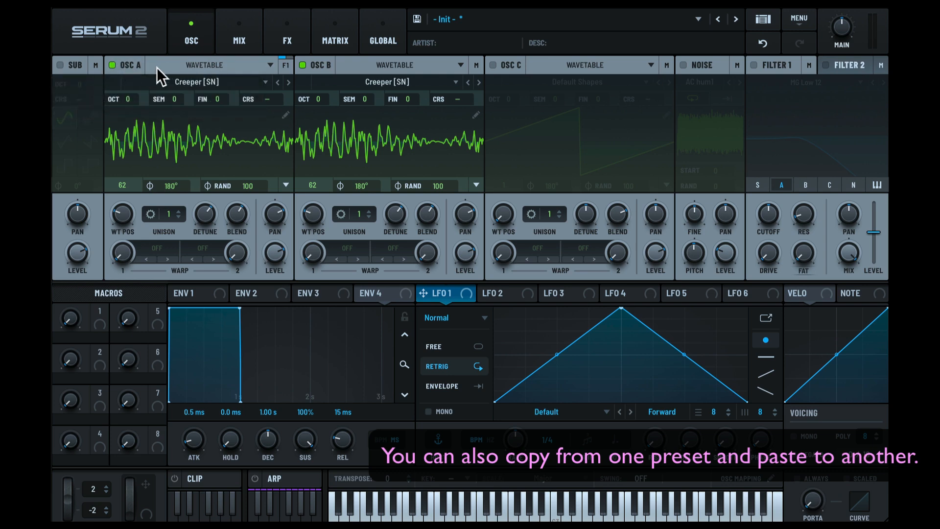
Step: Duplicate oscillator A's module onto oscillator C and load the Light Metal 1 [SL] wavetable in oscillator A
drag(130, 63, 512, 60)
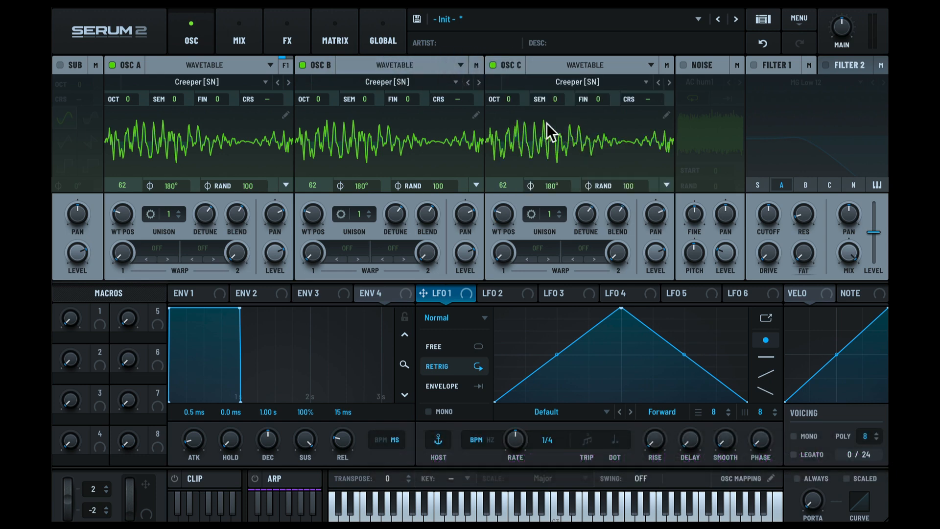
click(288, 82)
click(288, 82)
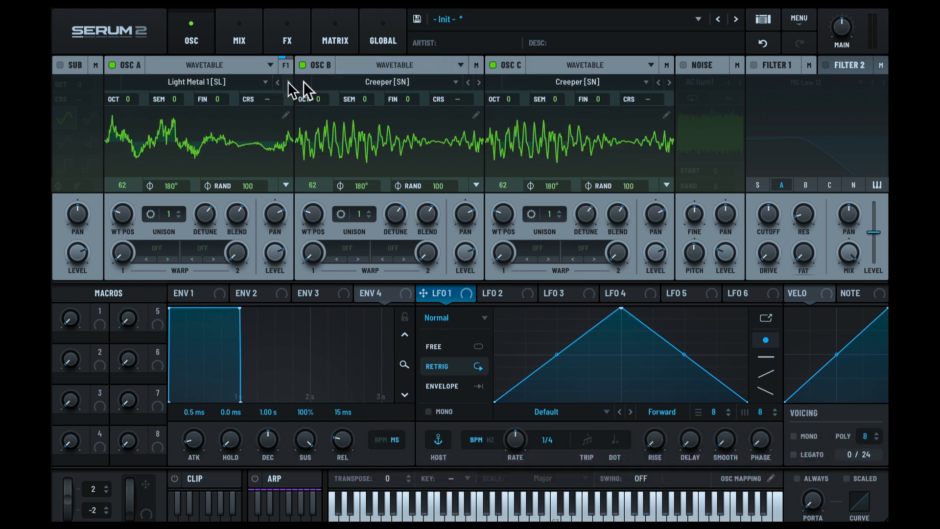
Step: Swap the modules of oscillators C and A, and enable oscillator A
drag(511, 62, 129, 63)
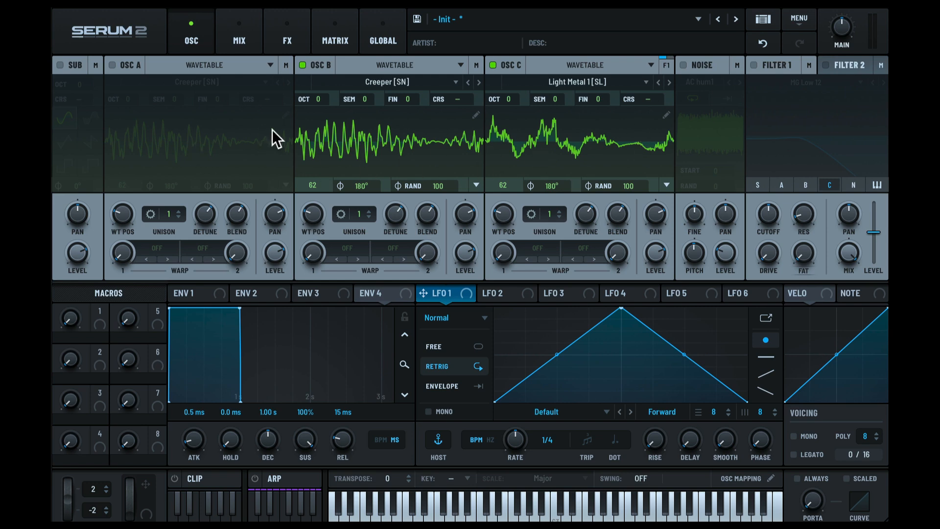
click(111, 65)
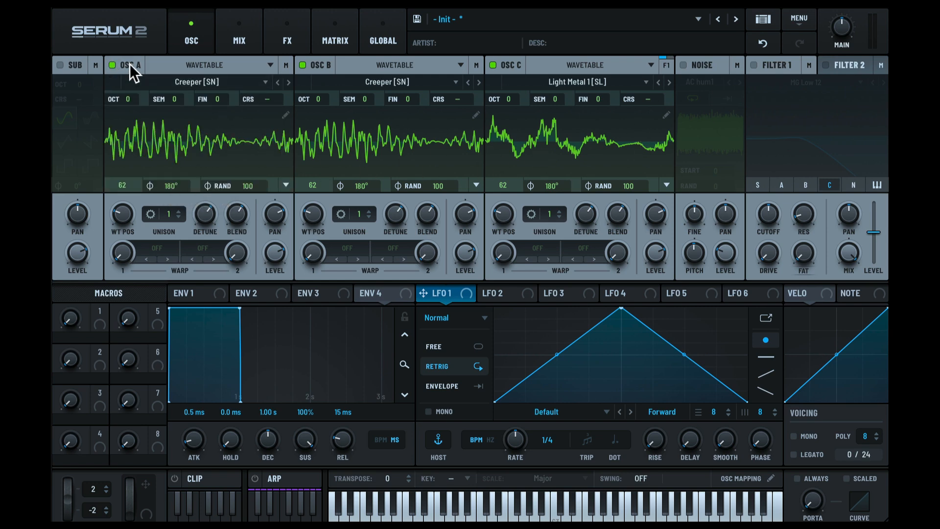
right_click(131, 64)
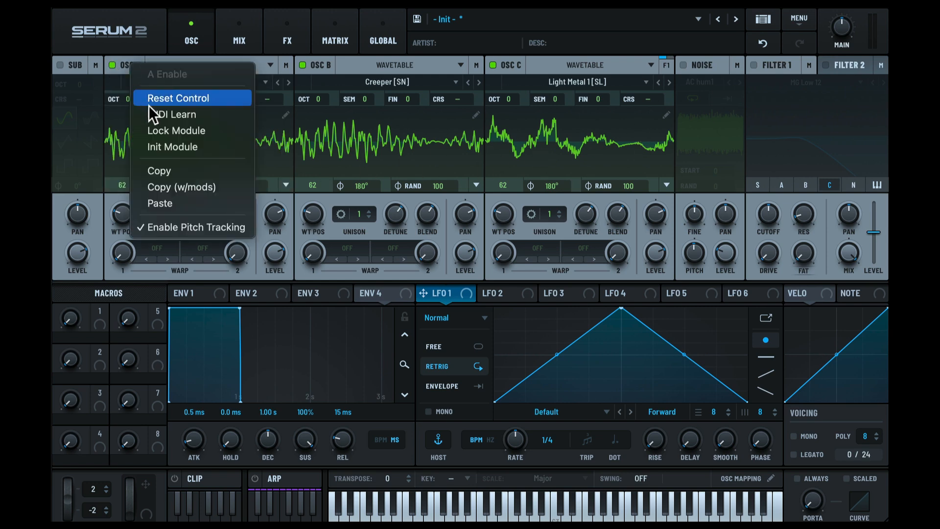
click(294, 160)
Step: Assign LFO 1 to oscillator A's Pan, LFO 2 to its Detune, and LFO 3 to its wavetable position
drag(424, 293, 292, 219)
click(487, 292)
drag(487, 292, 205, 216)
click(549, 292)
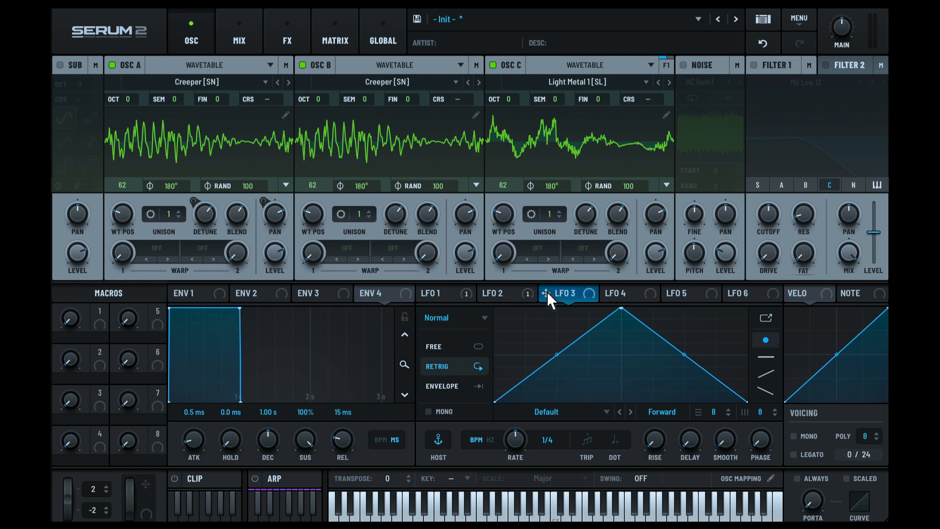
drag(547, 292, 123, 214)
Step: Copy oscillator A's module without its modulations, and switch oscillator C off and back on
right_click(131, 65)
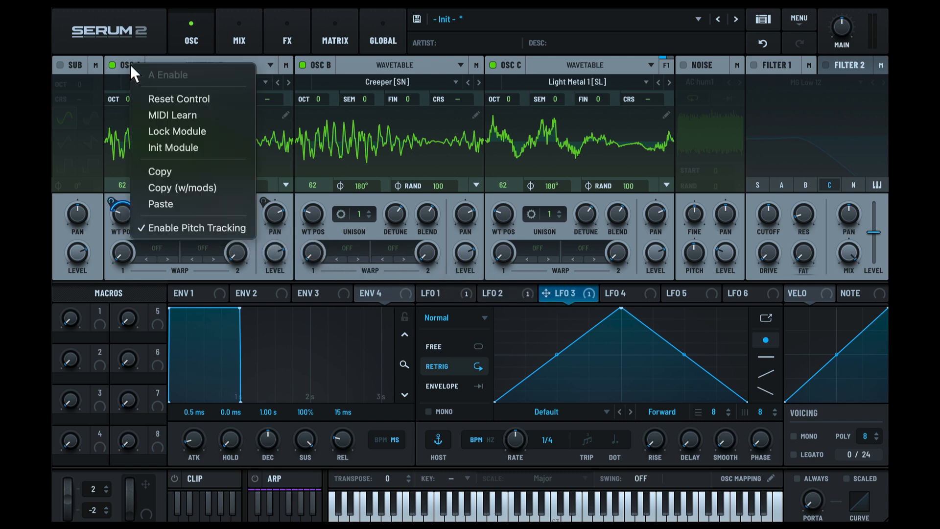
click(166, 172)
right_click(516, 61)
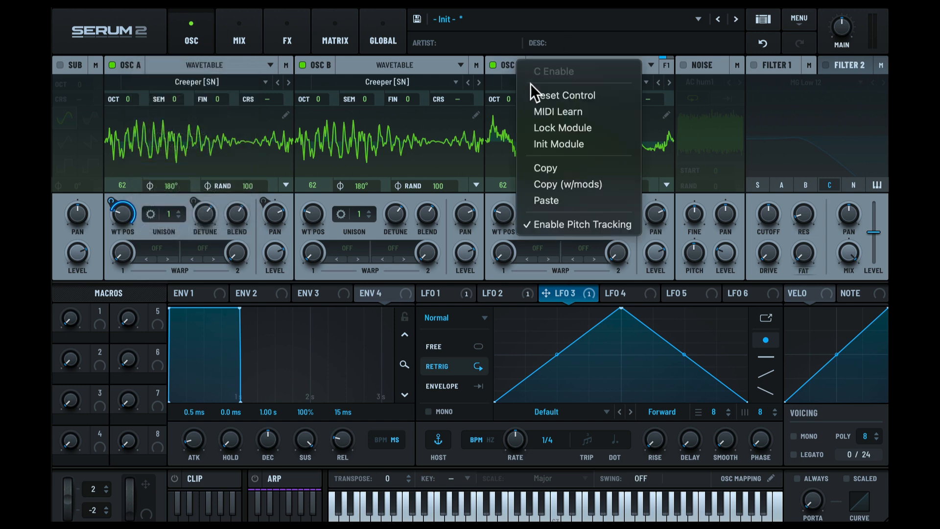
click(581, 183)
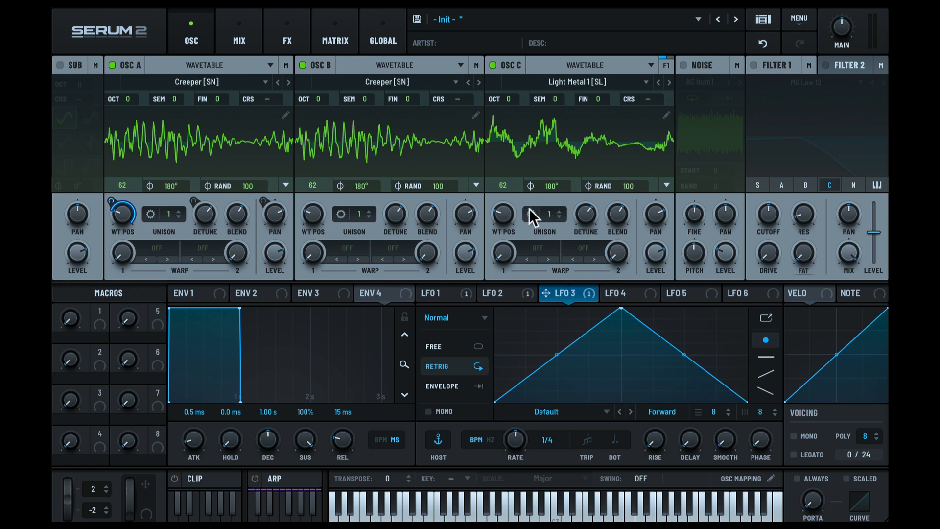
mouse_move(513, 212)
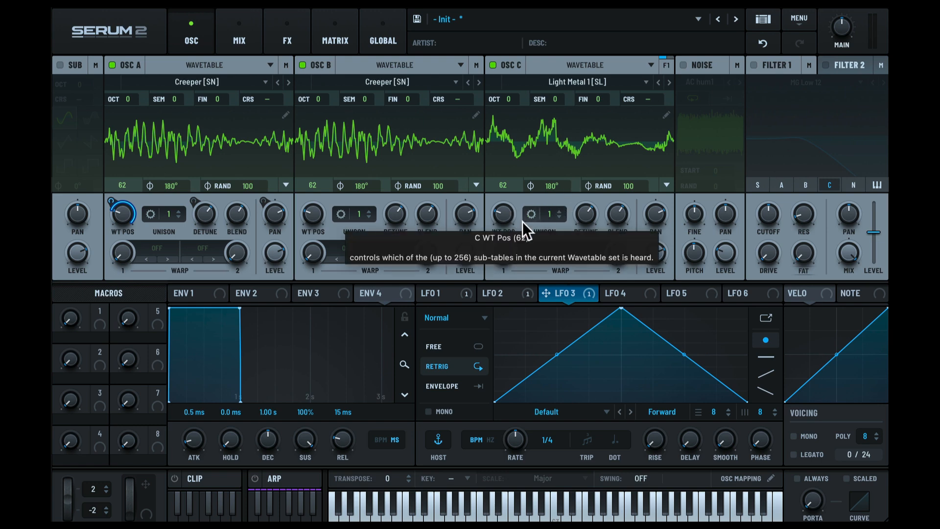
click(510, 64)
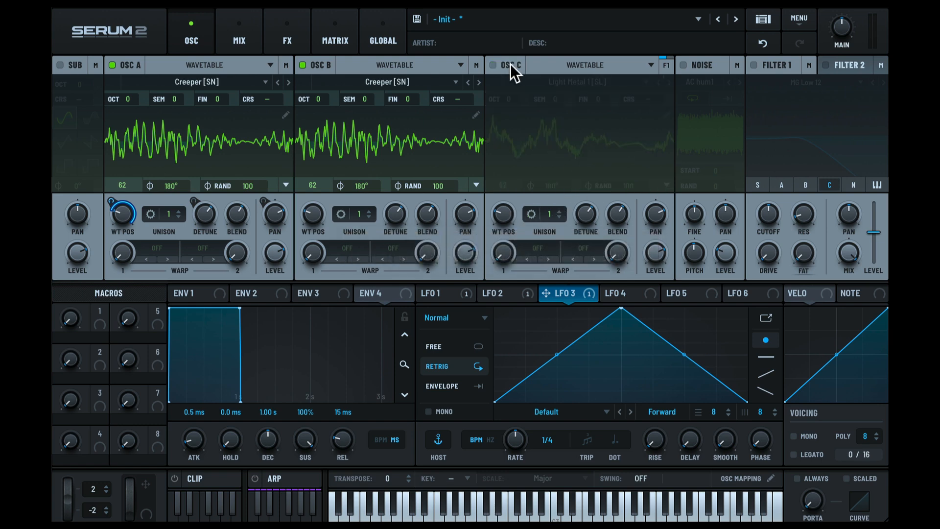
click(510, 64)
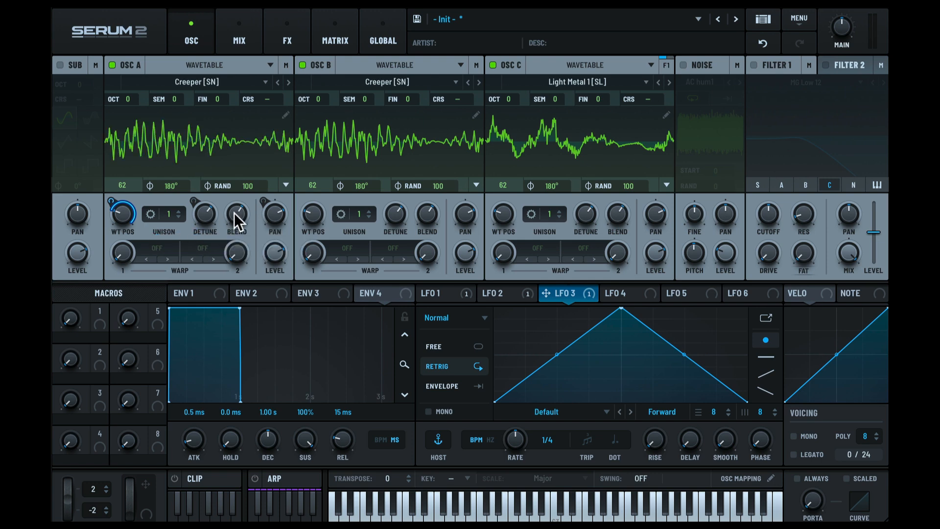
Step: Initialize oscillator C's module and paste oscillator A's module into it together with its modulations
click(508, 290)
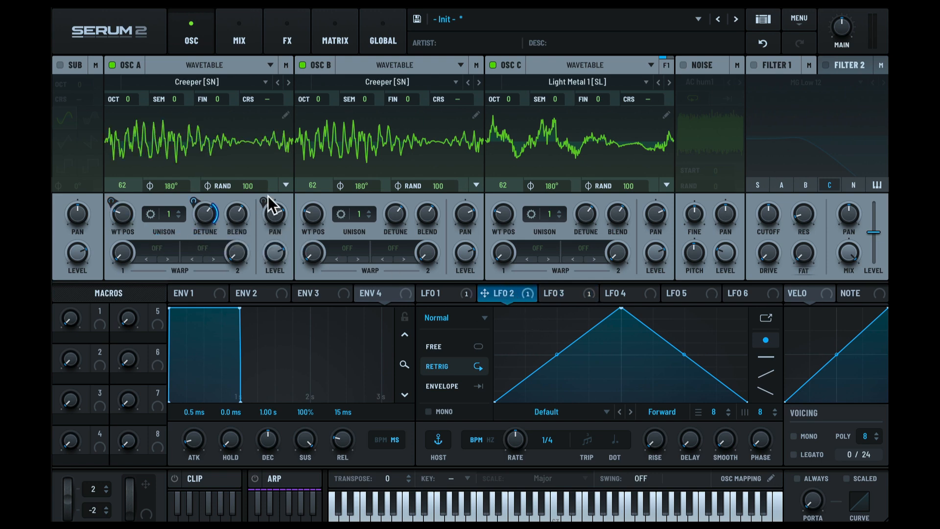
right_click(131, 65)
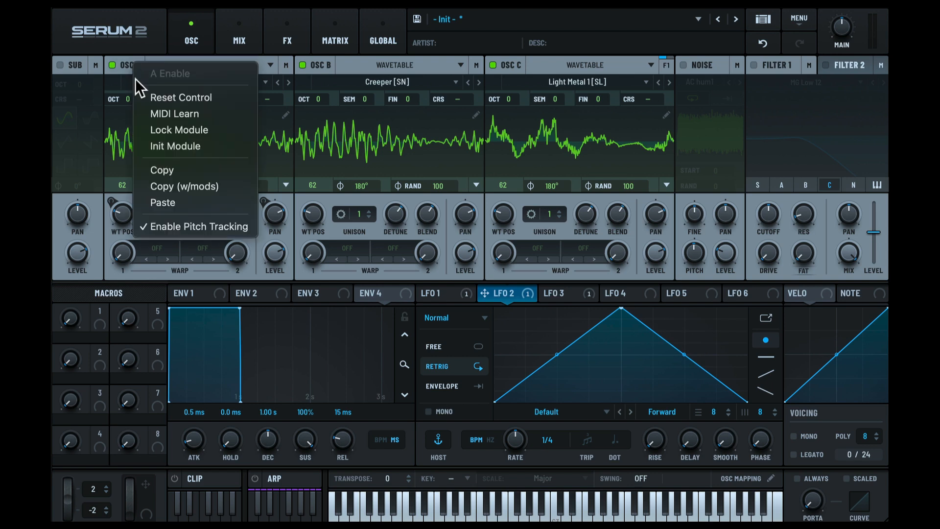
click(189, 185)
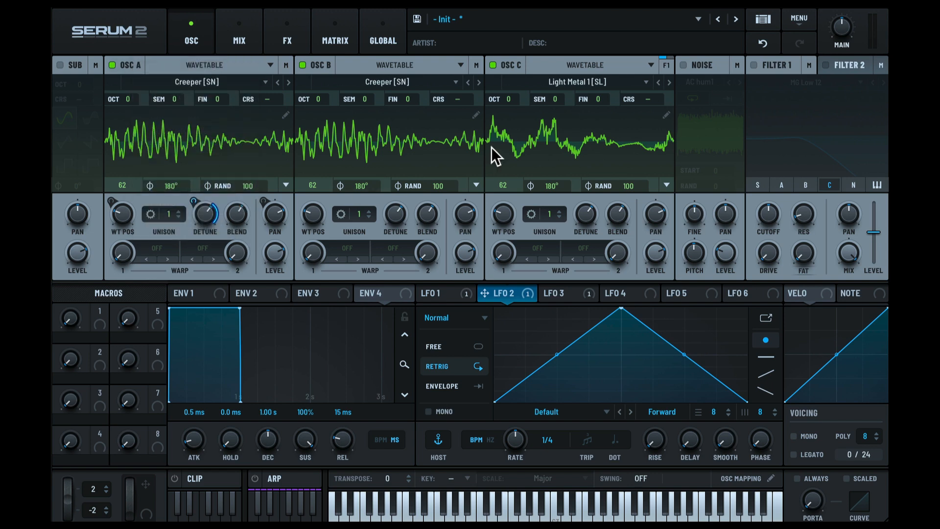
right_click(503, 64)
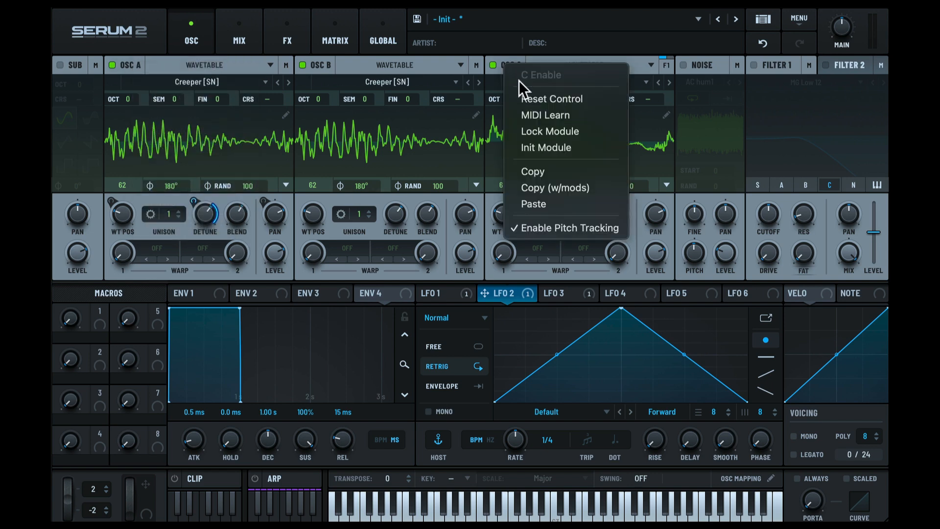
click(544, 144)
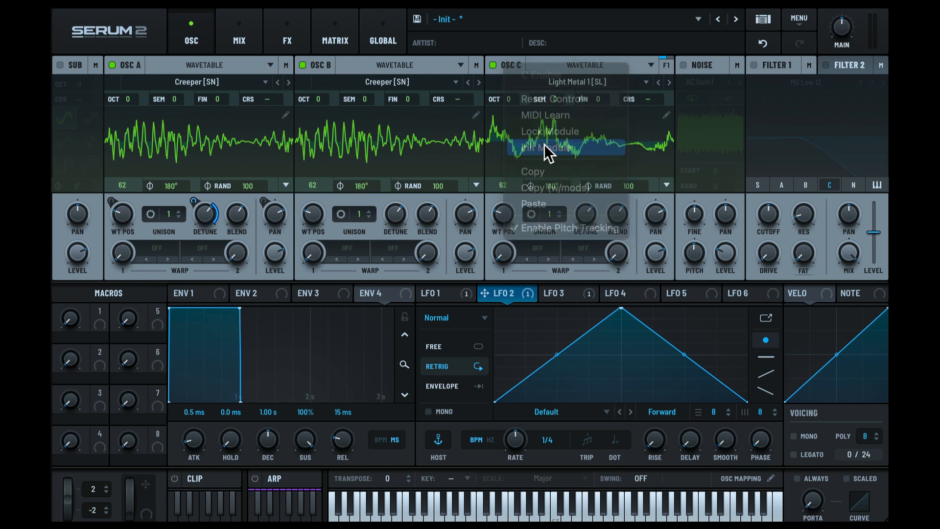
right_click(510, 64)
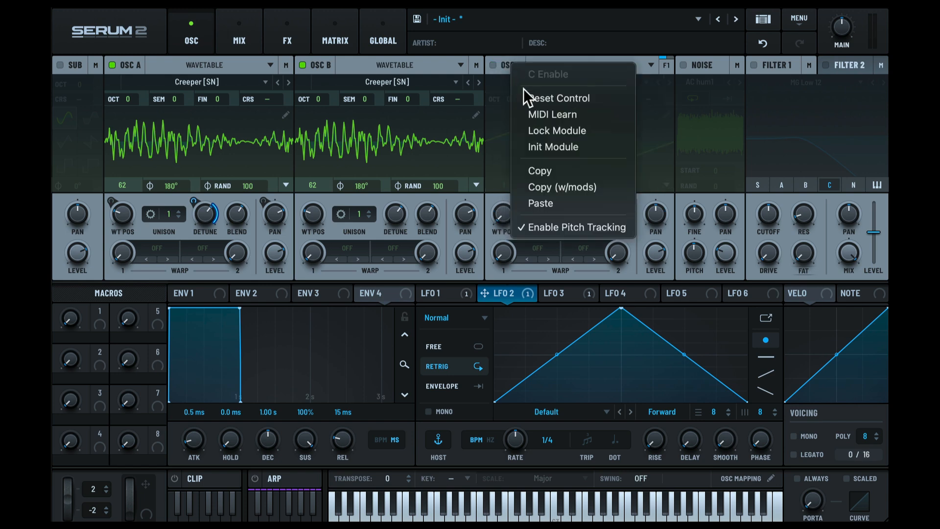
click(553, 202)
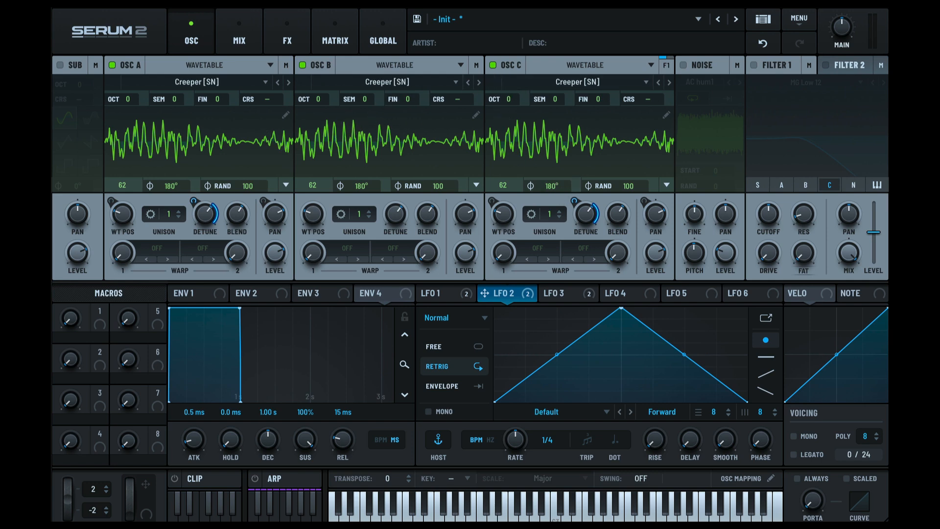
Step: Turn pitch tracking off for oscillator A and enable it again
right_click(124, 63)
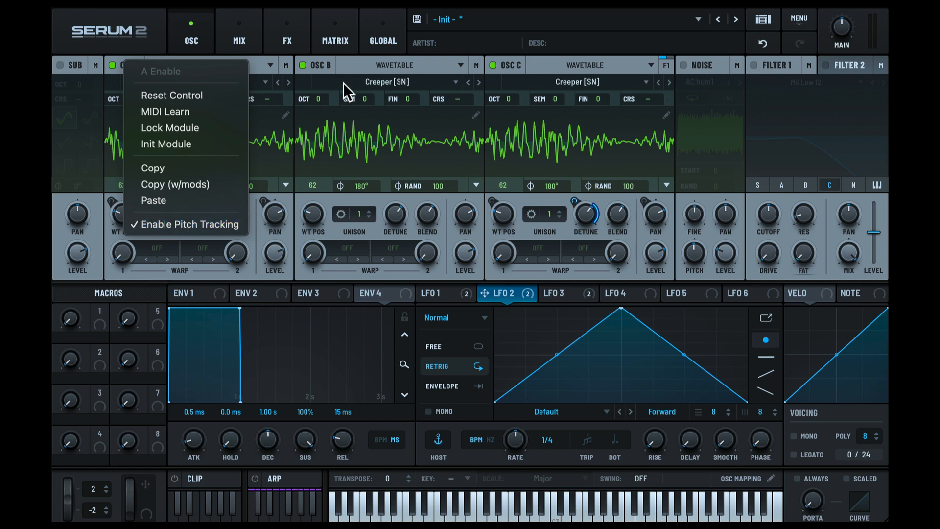
click(273, 75)
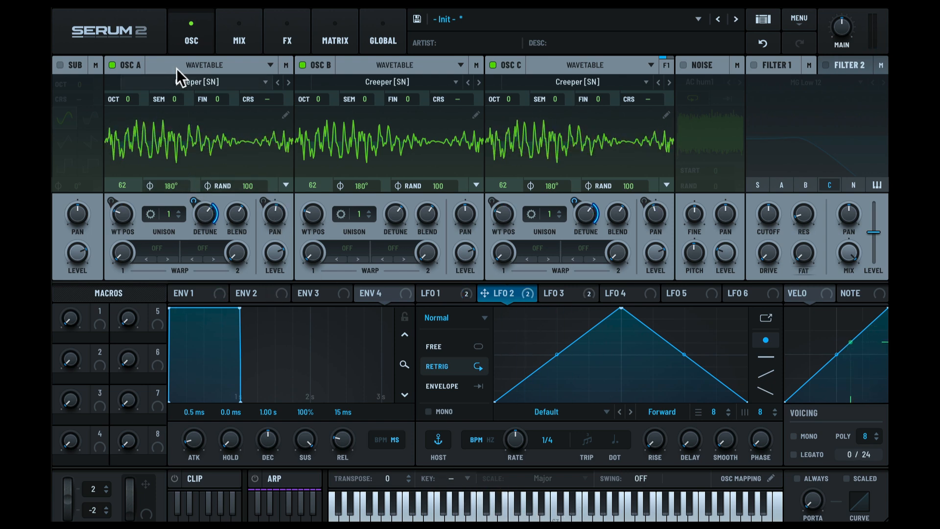
right_click(135, 63)
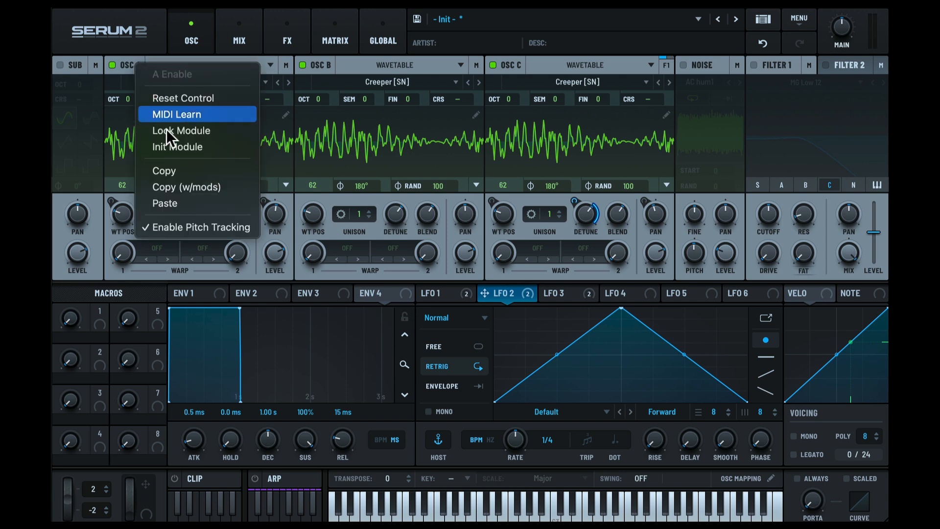
click(187, 221)
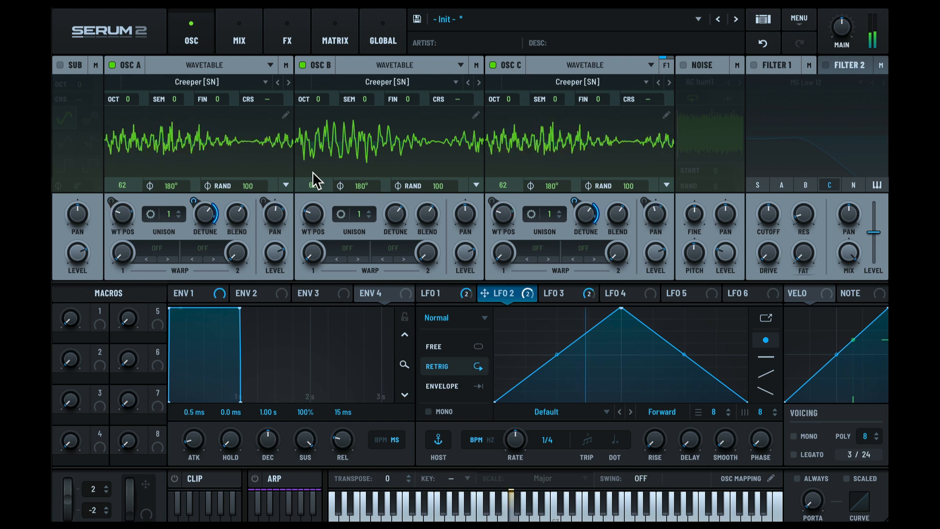
right_click(132, 65)
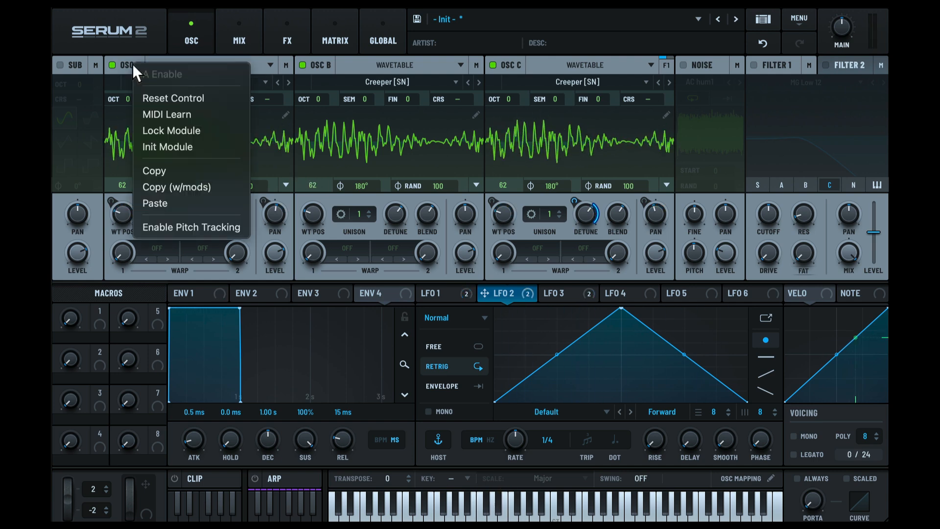
click(184, 226)
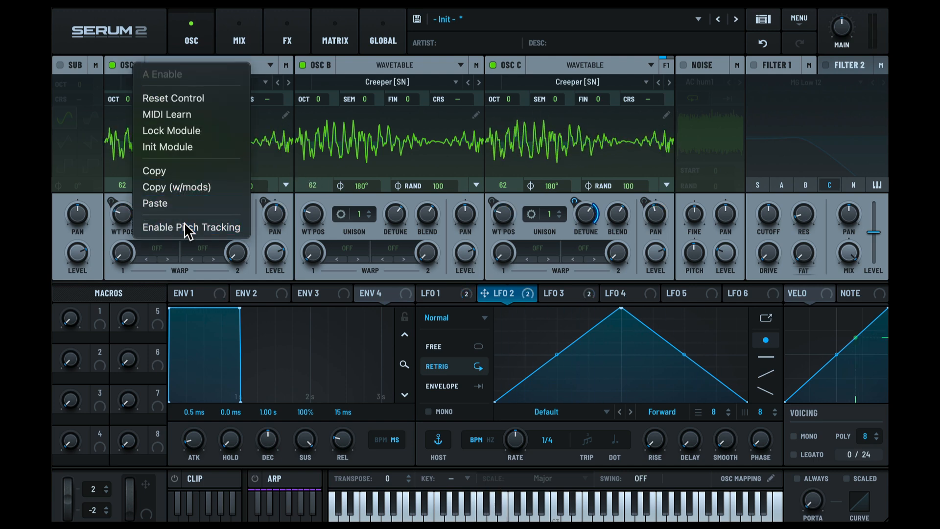
Step: Check the Enable Pitch Tracking option in the module menus of oscillators B and C
right_click(322, 71)
right_click(523, 65)
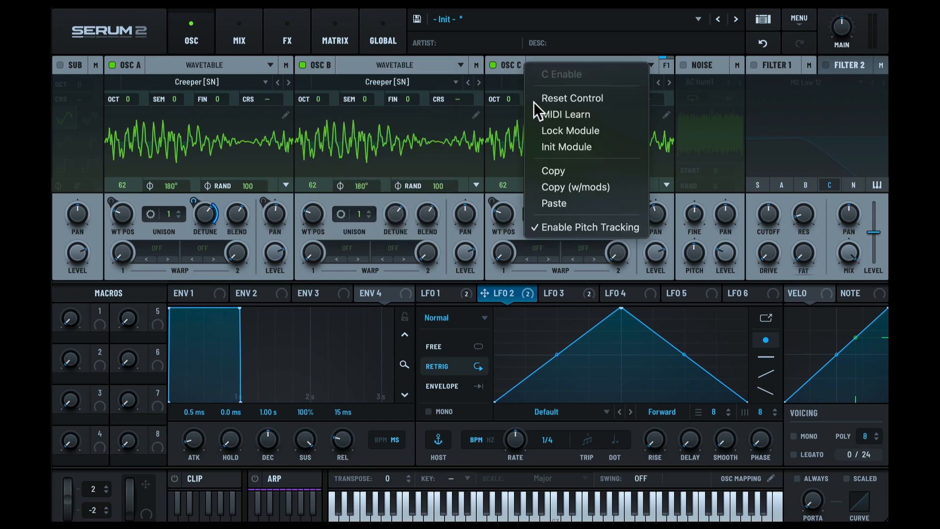
click(177, 66)
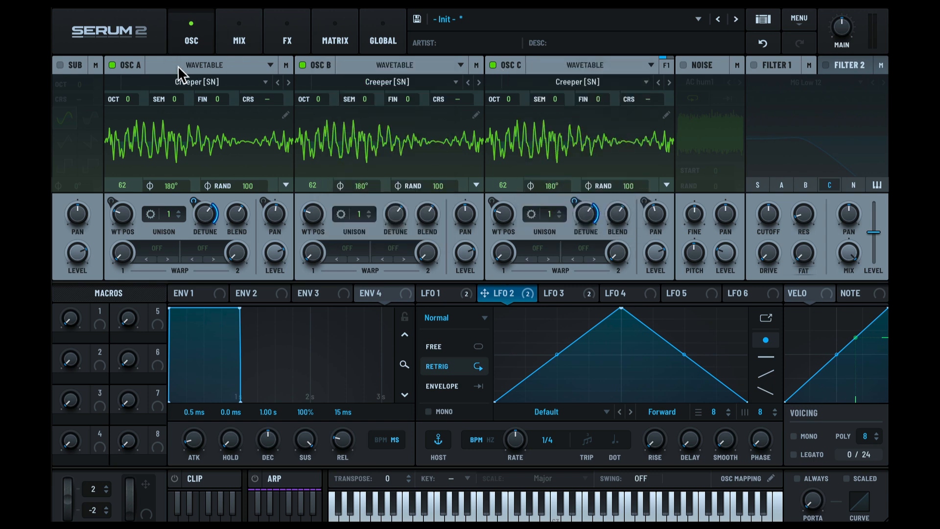